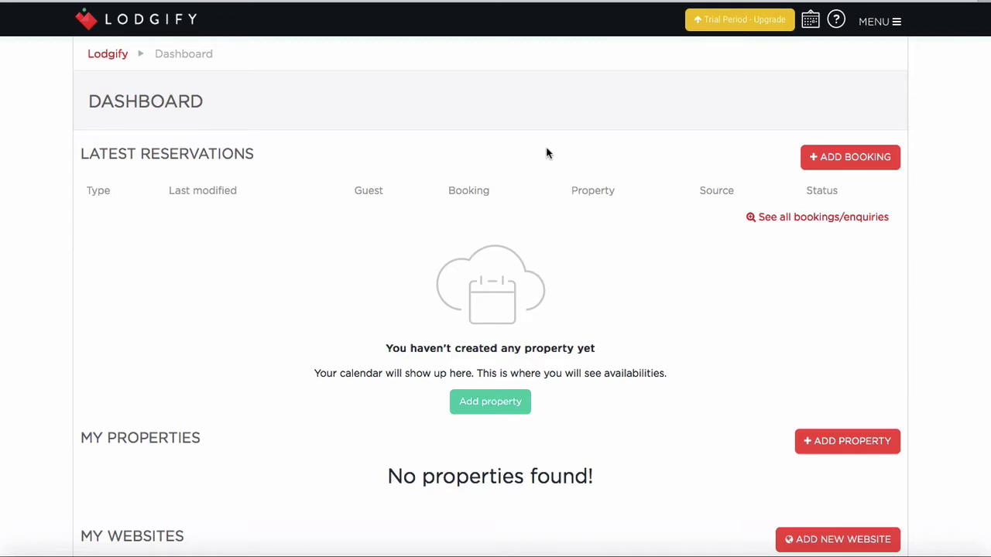
Start the first property from the empty Dashboard to reach the Overview description form
{"action": "left_click", "coordinate": [510, 403]}
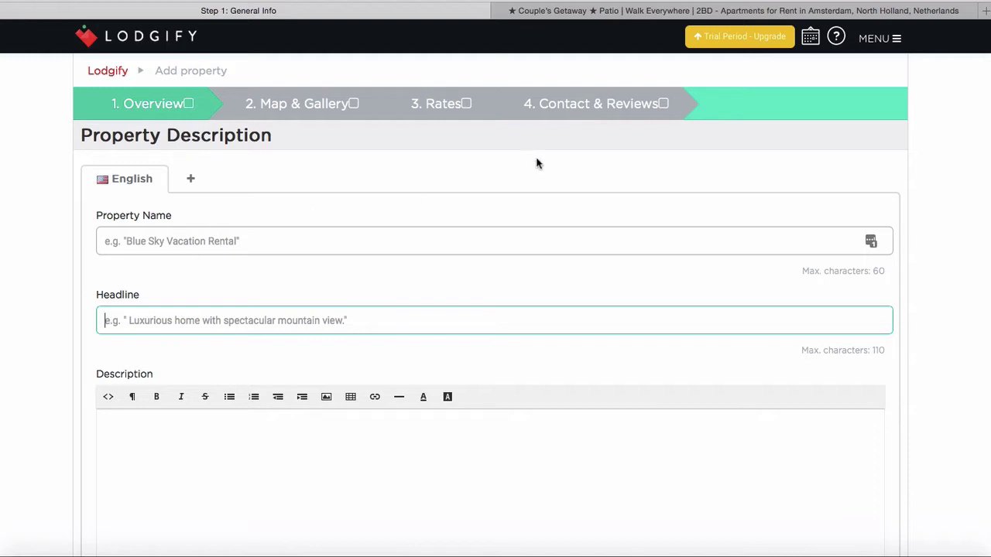
Switch to the Airbnb tab showing the '★ Couple's Getaway ★ Patio | Walk Everywhere | 2BD' listing
{"action": "left_click", "coordinate": [600, 13]}
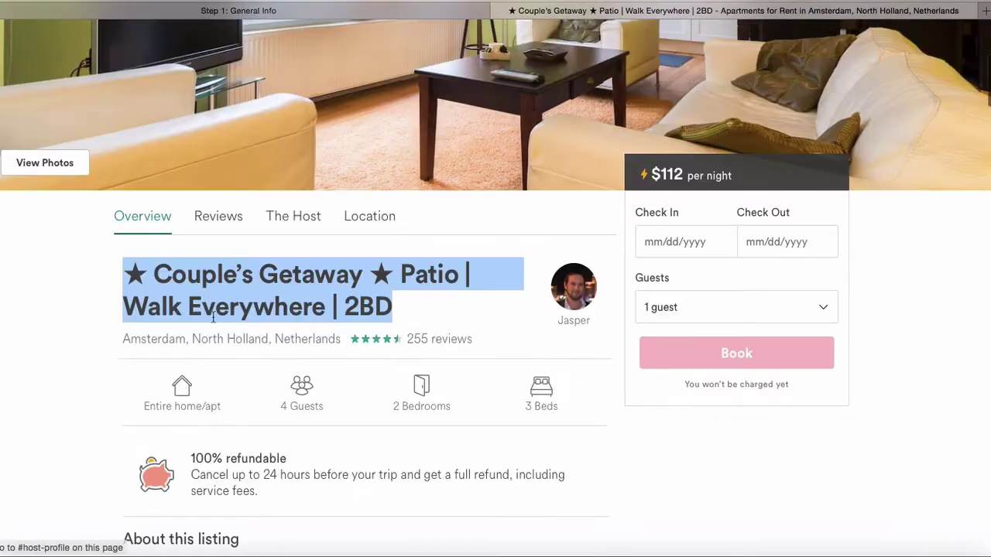
Paste the Airbnb title into Headline and cut out its Couple's Getaway part
{"action": "left_click", "coordinate": [412, 10]}
{"action": "left_click", "coordinate": [226, 319]}
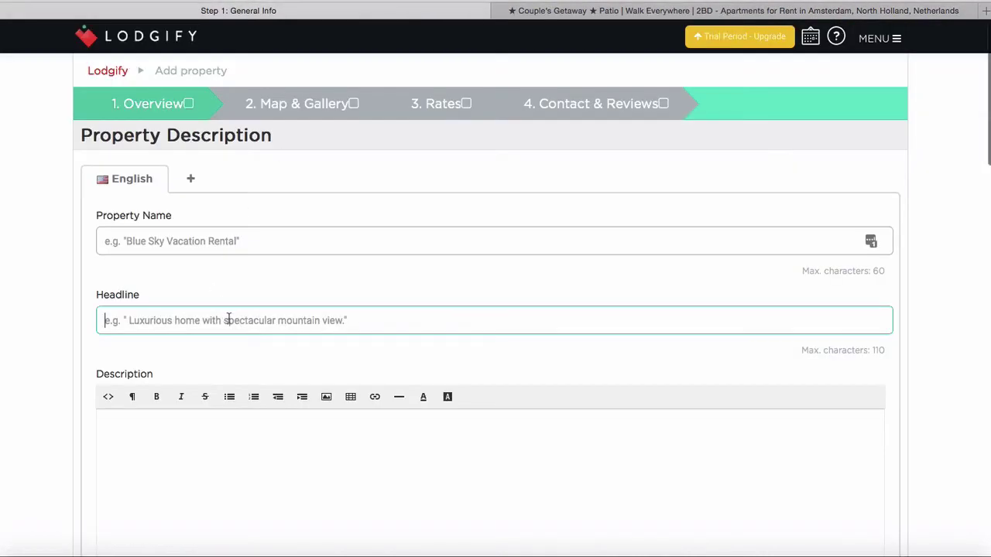
{"action": "type", "text": "★ Couple's Getaway ★ Patio | Walk Everywhere | 2BD"}
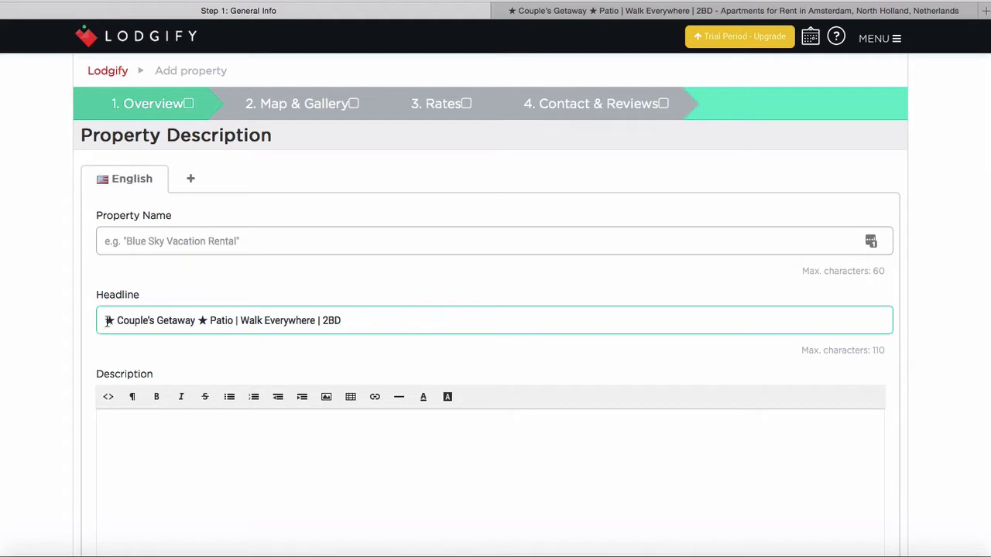
{"action": "left_click_drag", "start_coordinate": [105, 320], "coordinate": [207, 322]}
{"action": "key", "text": "ctrl+c"}
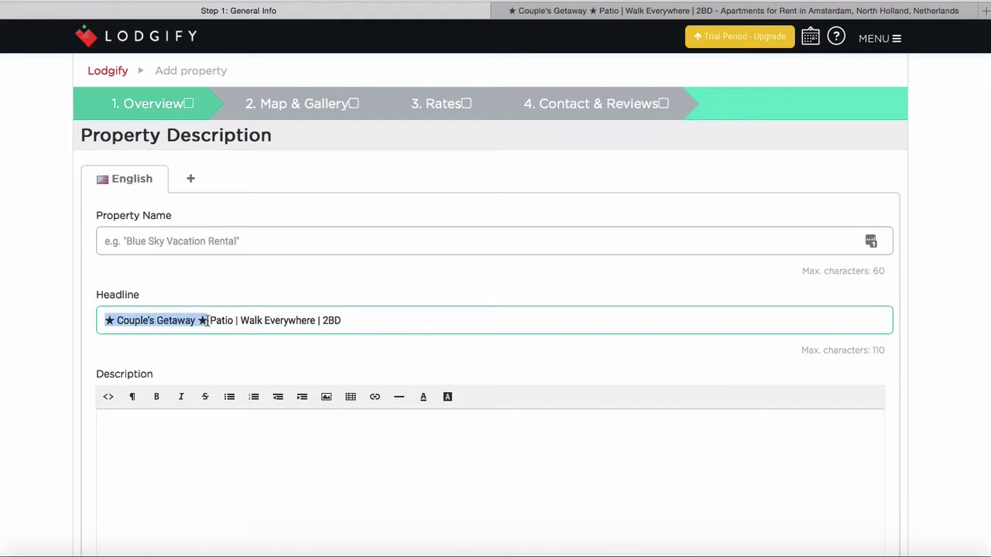
{"action": "key", "text": "BackSpace"}
Paste the Couple's Getaway text into Property Name and delete its leading and trailing stars
{"action": "left_click", "coordinate": [195, 245]}
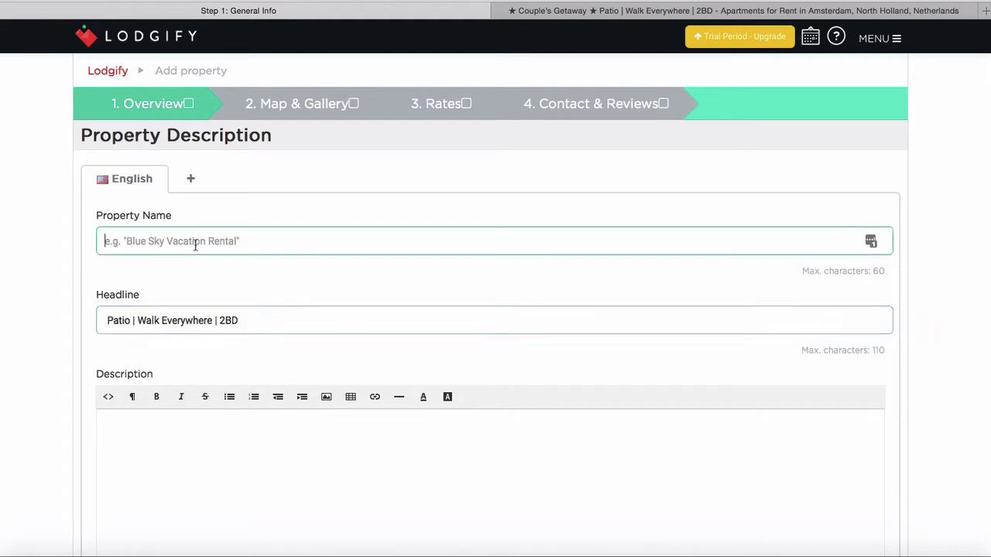
{"action": "key", "text": "ctrl+v"}
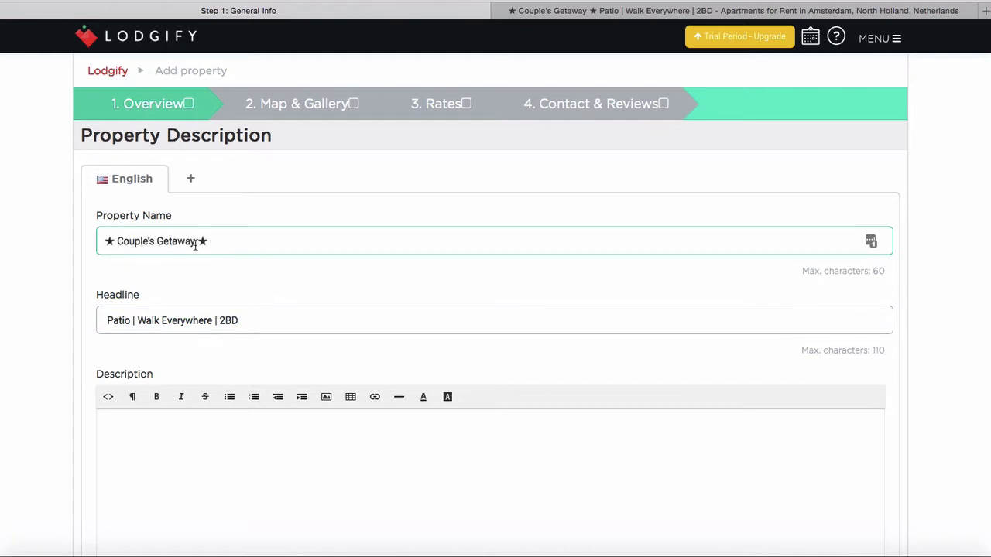
{"action": "left_click", "coordinate": [116, 241]}
{"action": "key", "text": "BackSpace"}
{"action": "key", "text": "BackSpace"}
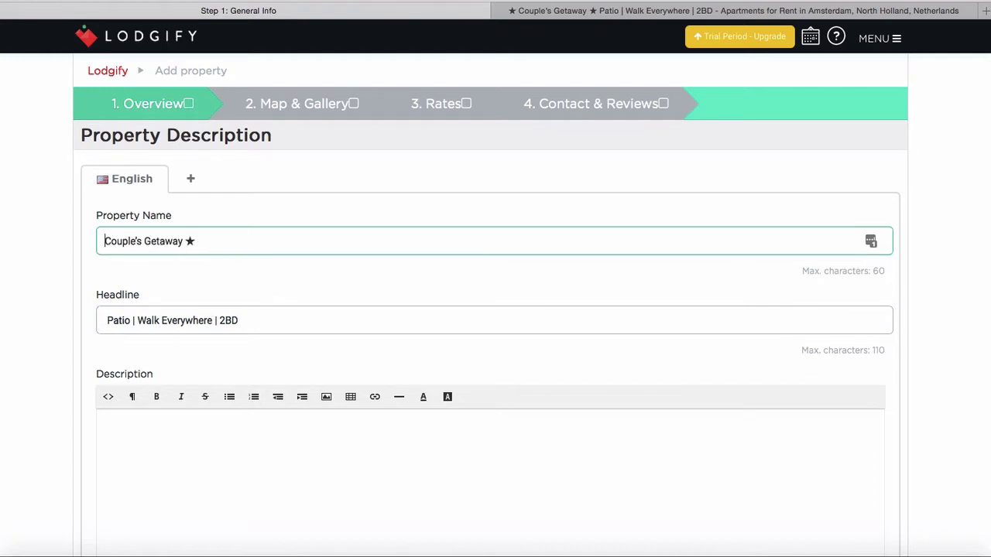
{"action": "left_click", "coordinate": [208, 238]}
{"action": "key", "text": "BackSpace"}
{"action": "key", "text": "BackSpace"}
Start the headline with 'Comfortable & Spacious 2BD Apartment'
{"action": "left_click", "coordinate": [108, 324]}
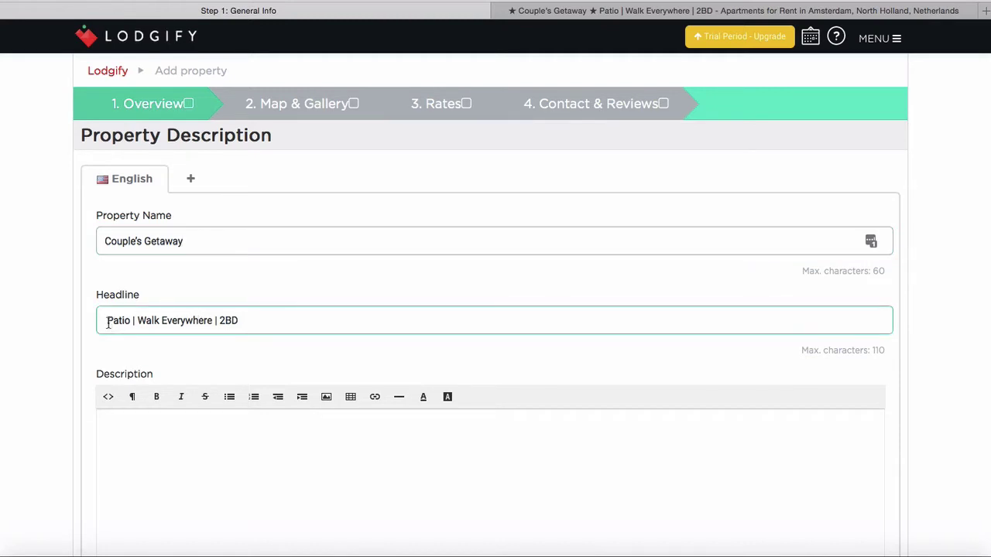
{"action": "type", "text": "Comfora"}
{"action": "key", "text": "BackSpace"}
{"action": "type", "text": "table "}
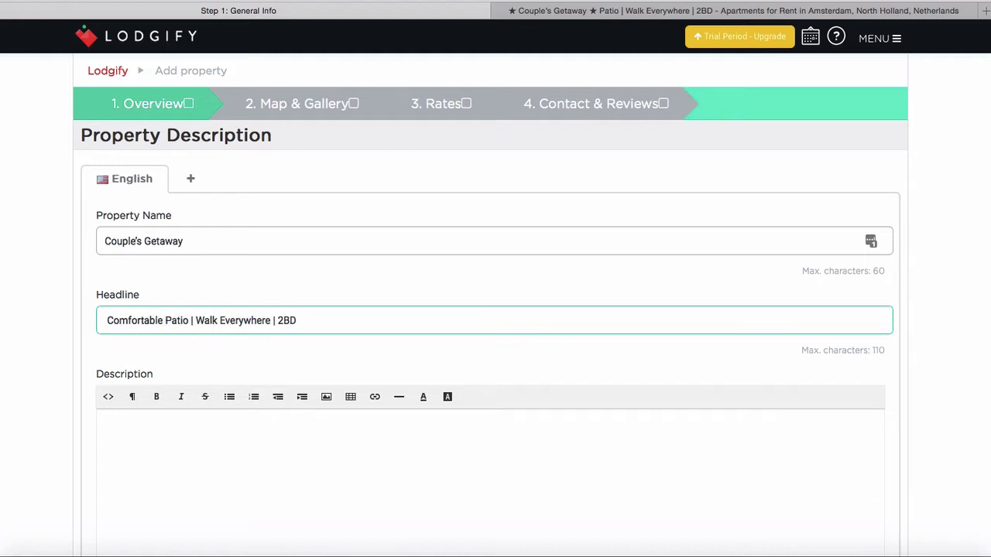
{"action": "type", "text": "S"}
{"action": "key", "text": "BackSpace"}
{"action": "type", "text": "& Spaci"}
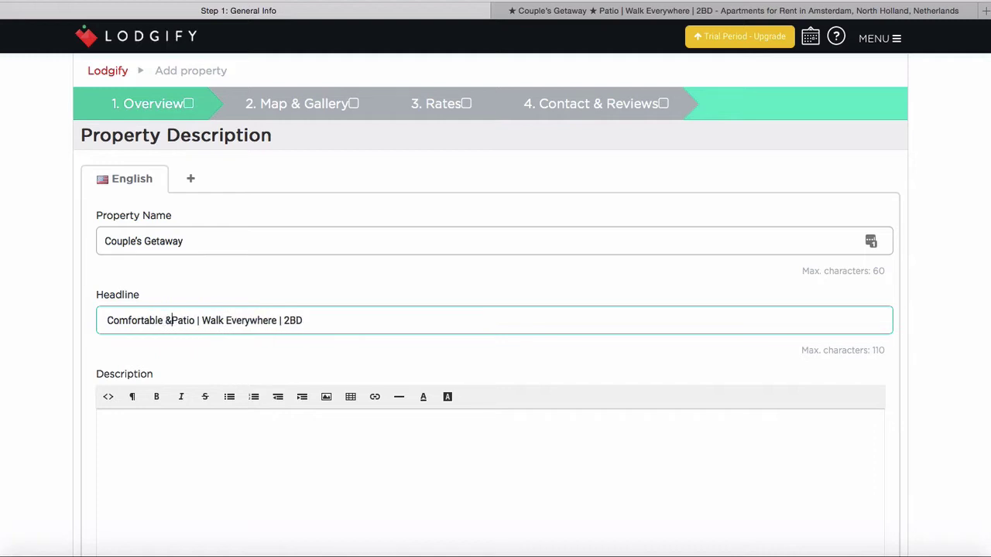
{"action": "type", "text": "ous "}
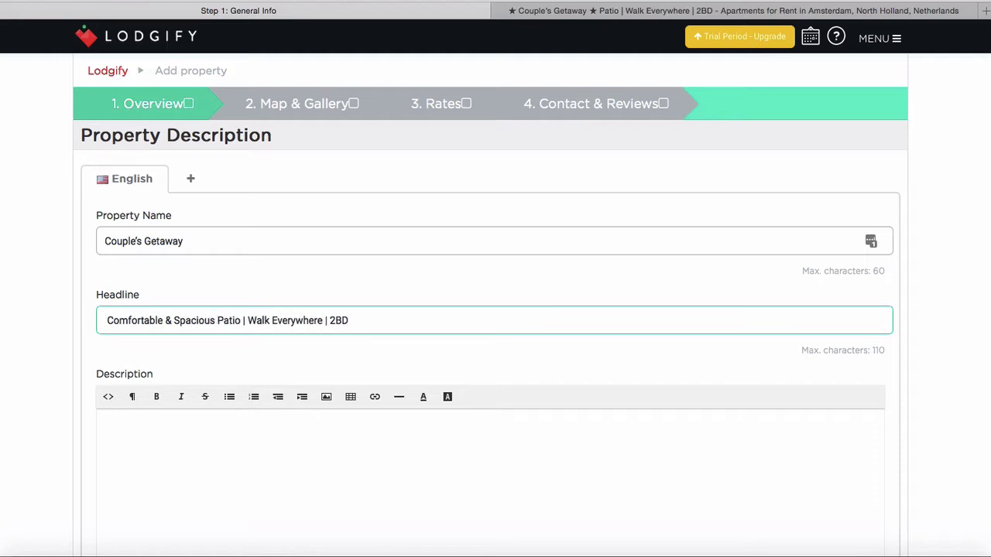
{"action": "type", "text": "@"}
{"action": "key", "text": "BackSpace"}
{"action": "type", "text": "2"}
{"action": "type", "text": "BD Apr"}
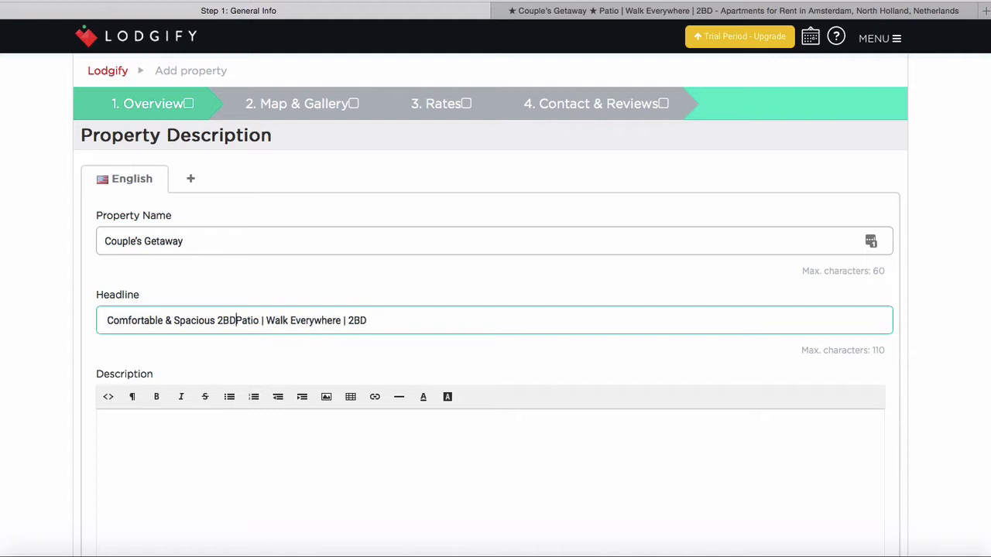
{"action": "key", "text": "BackSpace"}
{"action": "type", "text": "artment"}
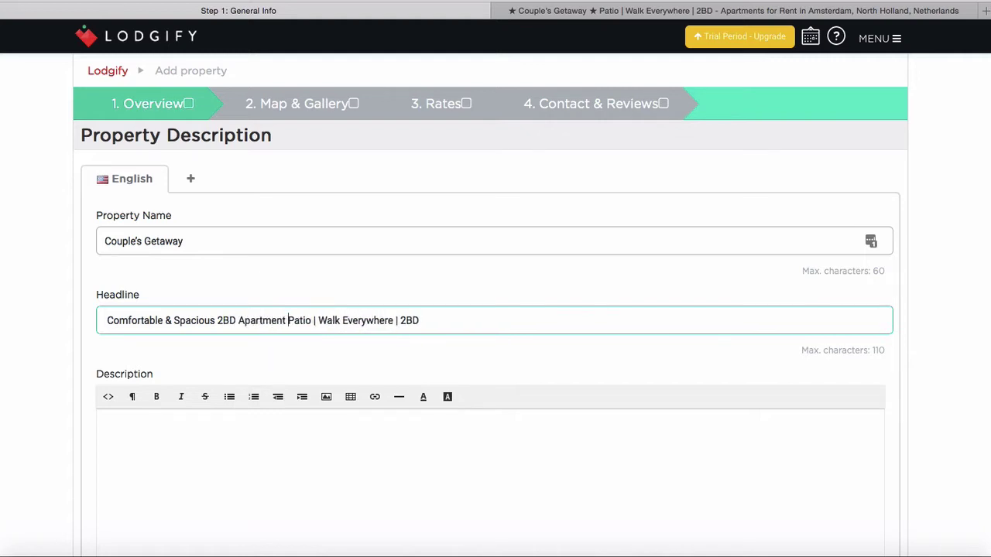
Append 'in Amsterdam' to the property name and delete the trailing 2BD from the headline
{"action": "left_click", "coordinate": [264, 237]}
{"action": "type", "text": "in Amsterdam"}
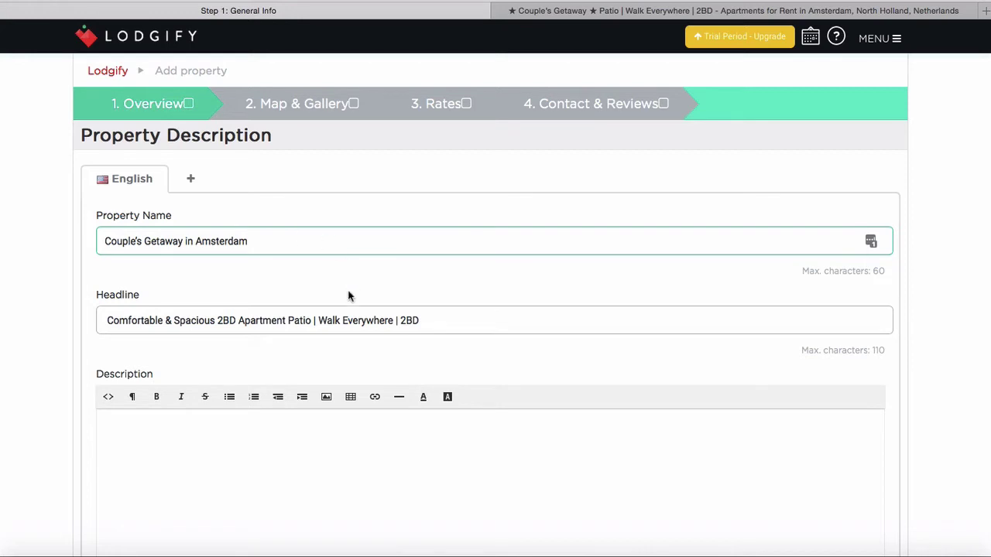
{"action": "left_click", "coordinate": [302, 321]}
{"action": "left_click", "coordinate": [286, 319]}
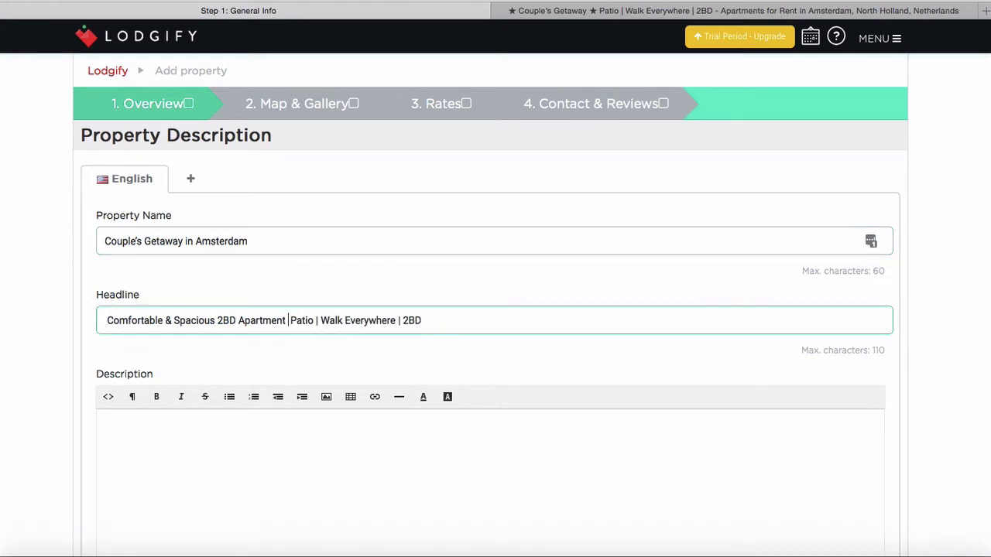
{"action": "left_click", "coordinate": [505, 321]}
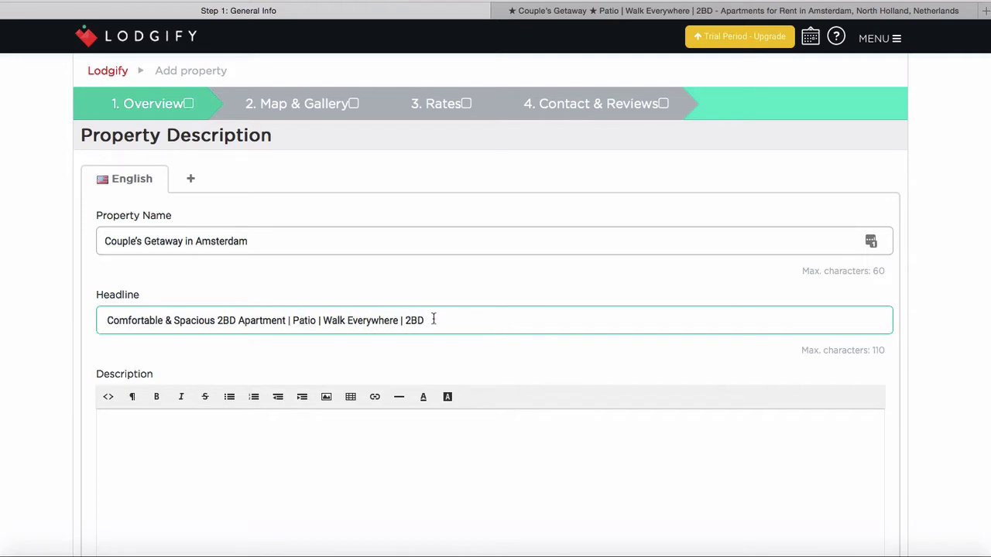
{"action": "key", "text": "BackSpace"}
{"action": "key", "text": "BackSpace"}
{"action": "key", "text": "BackSpace"}
{"action": "key", "text": "BackSpace"}
{"action": "key", "text": "BackSpace"}
{"action": "key", "text": "BackSpace"}
{"action": "left_click", "coordinate": [378, 453]}
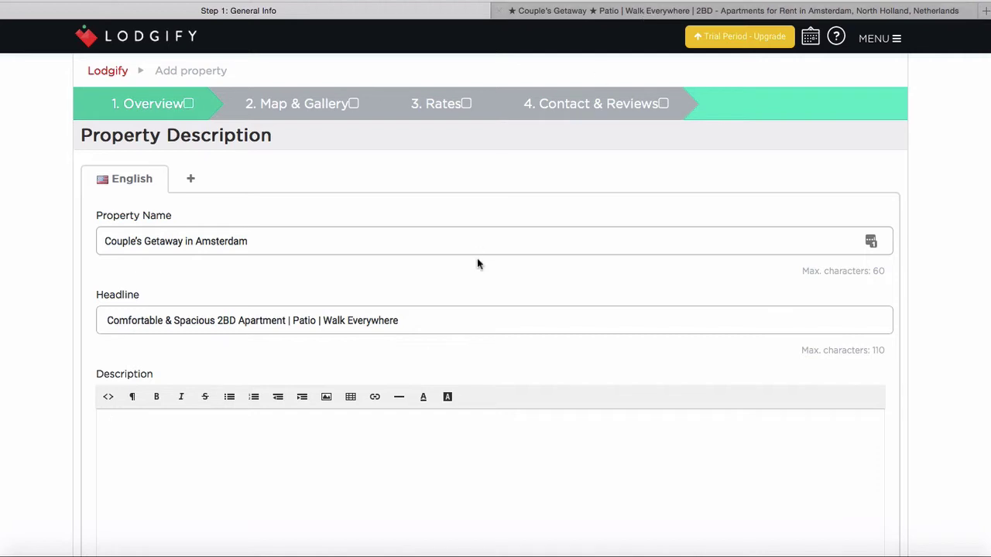
Copy both Airbnb 'About this listing' paragraphs into Lodgify's Description field
{"action": "scroll", "coordinate": [476, 258], "scroll_direction": "down", "scroll_amount": 3}
{"action": "left_click", "coordinate": [665, 13]}
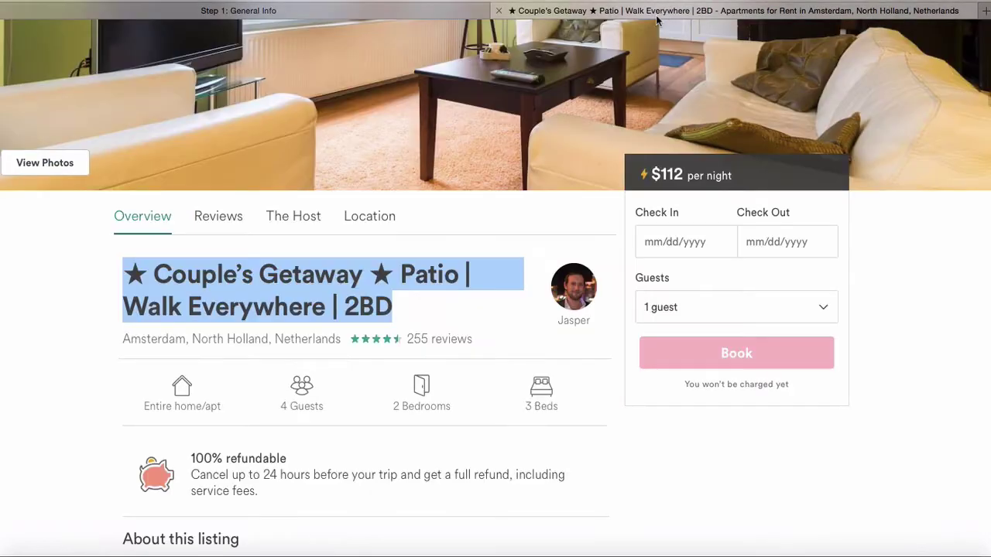
{"action": "scroll", "coordinate": [367, 305], "scroll_direction": "down", "scroll_amount": 6}
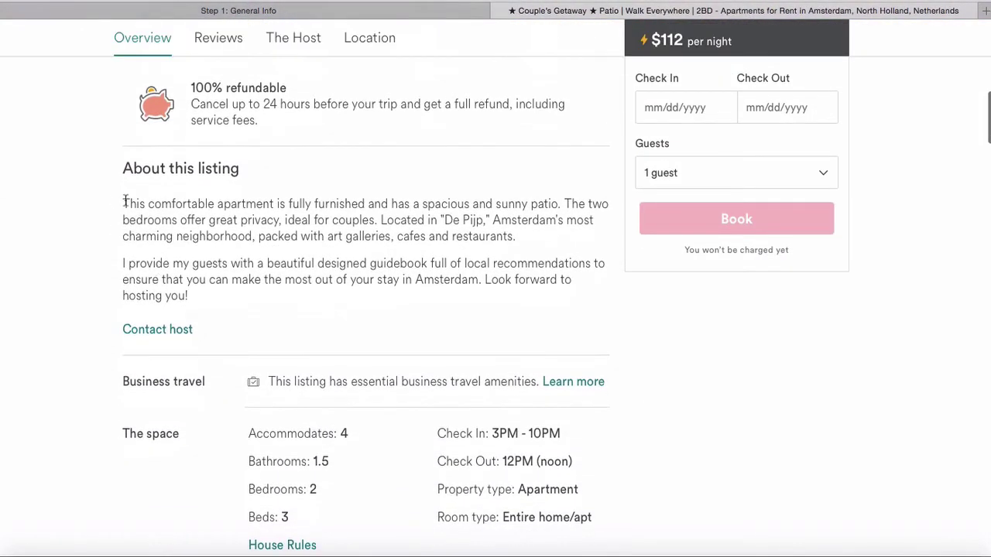
{"action": "left_click_drag", "start_coordinate": [124, 201], "coordinate": [223, 314]}
{"action": "key", "text": "ctrl+c"}
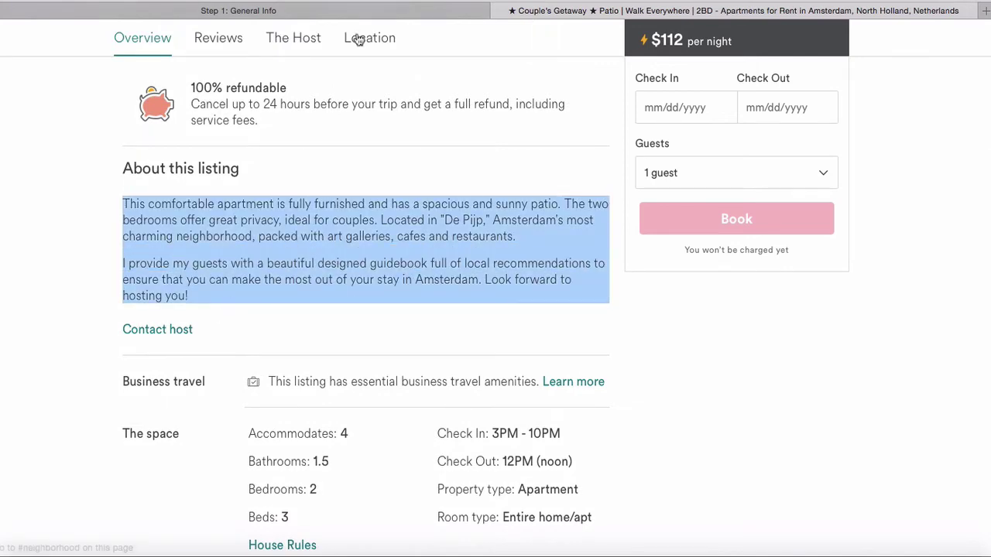
{"action": "left_click", "coordinate": [350, 12]}
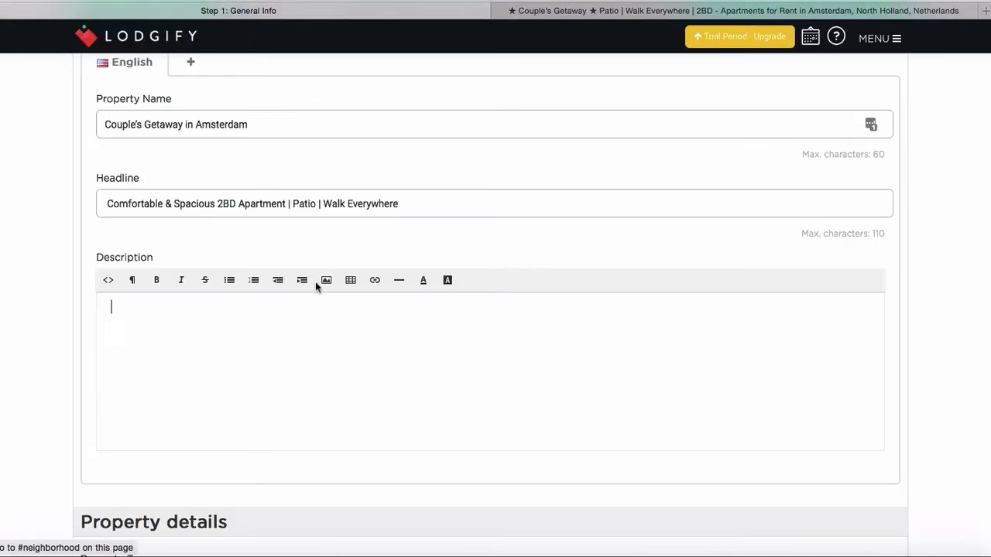
{"action": "left_click", "coordinate": [361, 328]}
{"action": "key", "text": "ctrl+v"}
{"action": "scroll", "coordinate": [394, 361], "scroll_direction": "down", "scroll_amount": 3}
{"action": "scroll", "coordinate": [395, 361], "scroll_direction": "down", "scroll_amount": 2}
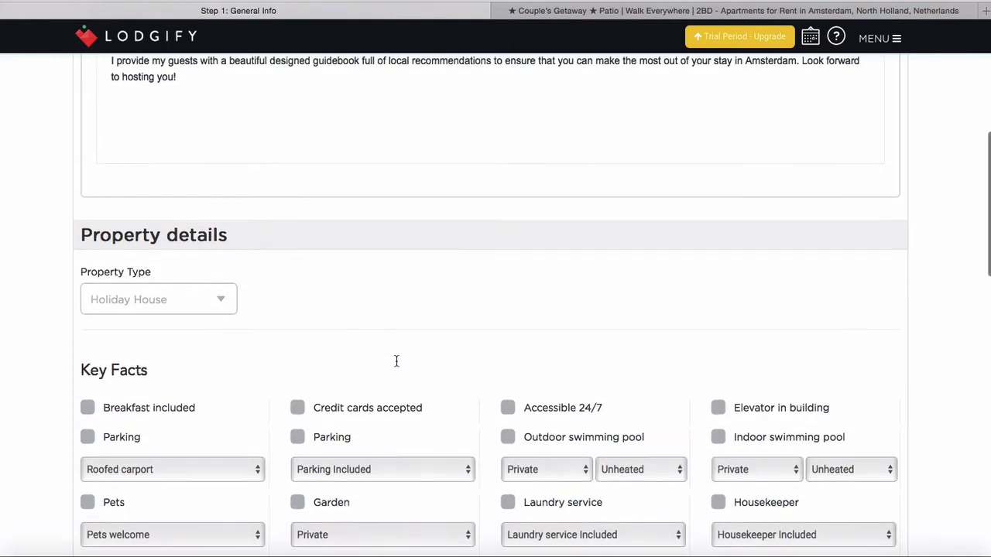
{"action": "scroll", "coordinate": [284, 328], "scroll_direction": "down", "scroll_amount": 1}
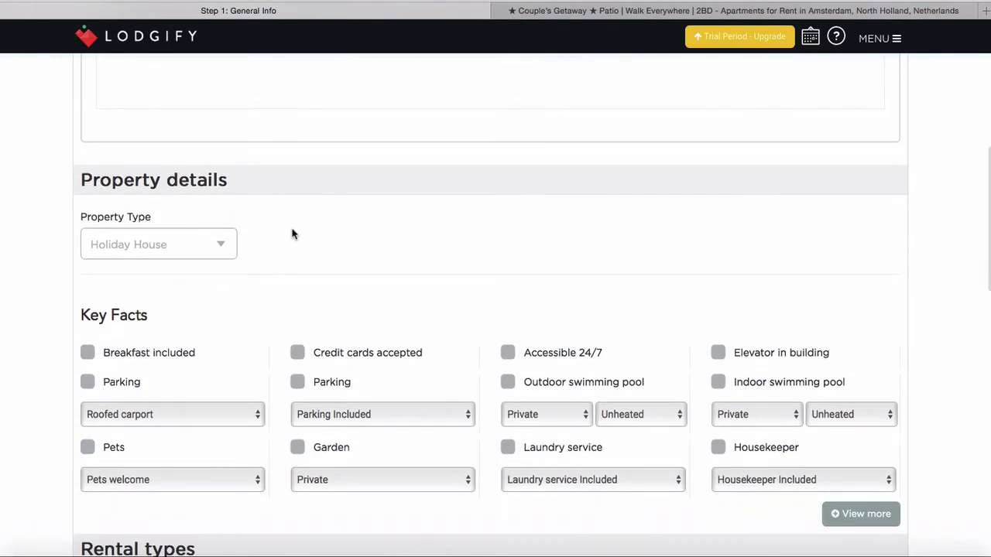
{"action": "left_click", "coordinate": [224, 240]}
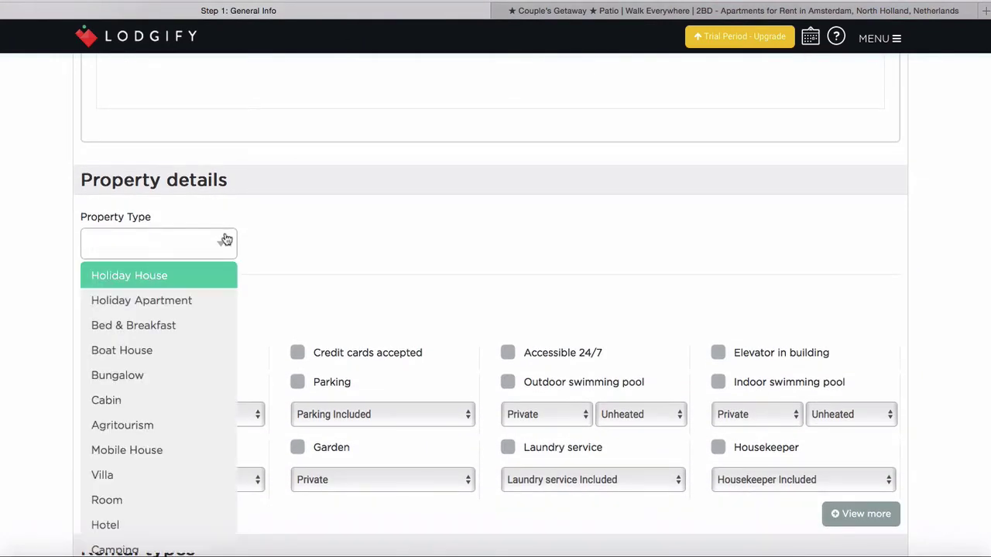
{"action": "scroll", "coordinate": [206, 334], "scroll_direction": "down", "scroll_amount": 5}
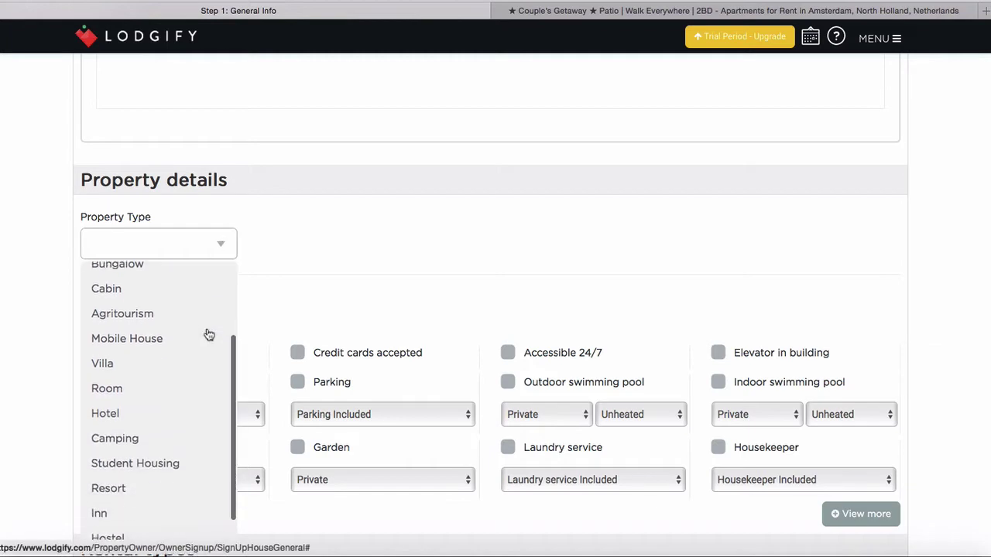
{"action": "scroll", "coordinate": [206, 333], "scroll_direction": "up", "scroll_amount": 5}
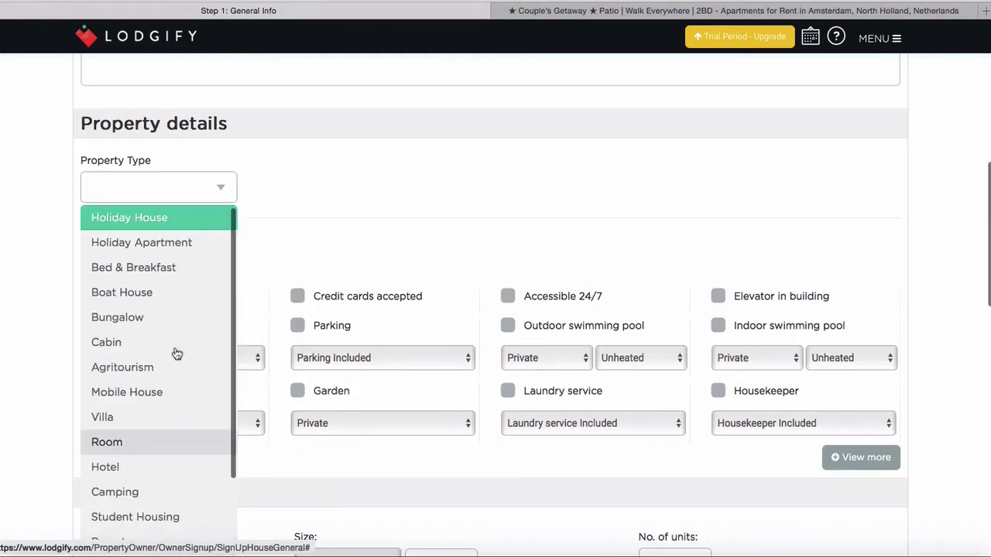
{"action": "scroll", "coordinate": [175, 351], "scroll_direction": "up", "scroll_amount": 3}
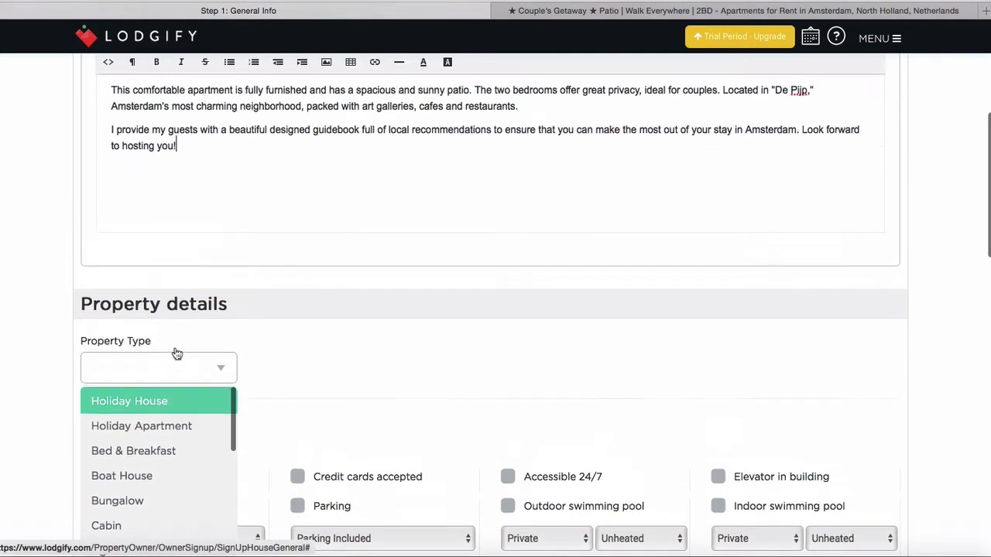
{"action": "left_click", "coordinate": [192, 426]}
{"action": "scroll", "coordinate": [442, 373], "scroll_direction": "down", "scroll_amount": 3}
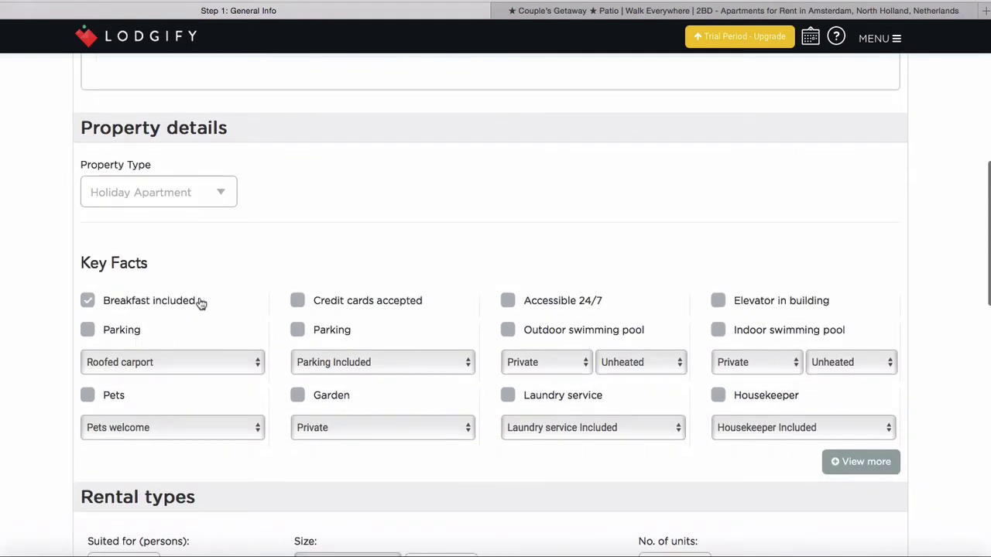
{"action": "scroll", "coordinate": [385, 247], "scroll_direction": "down", "scroll_amount": 1}
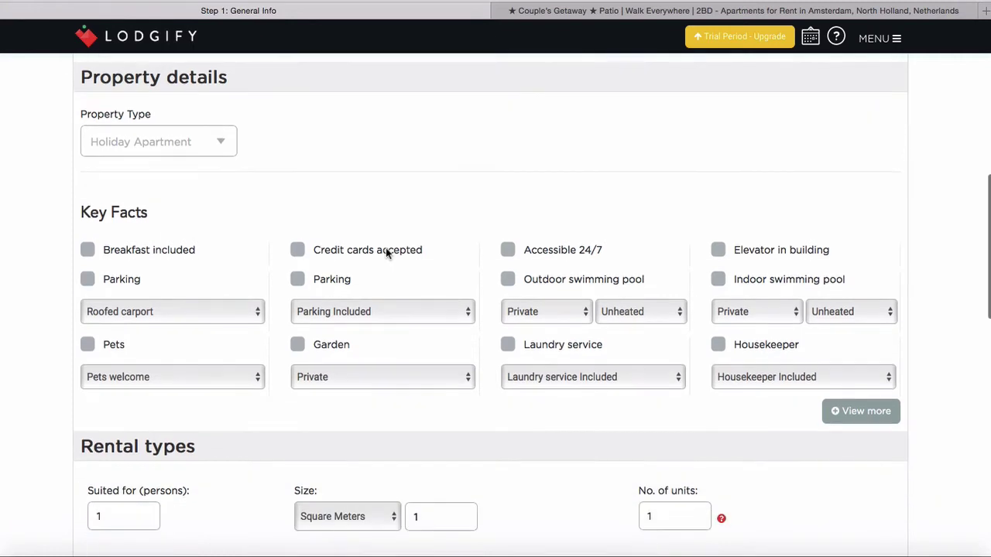
{"action": "left_click", "coordinate": [300, 251]}
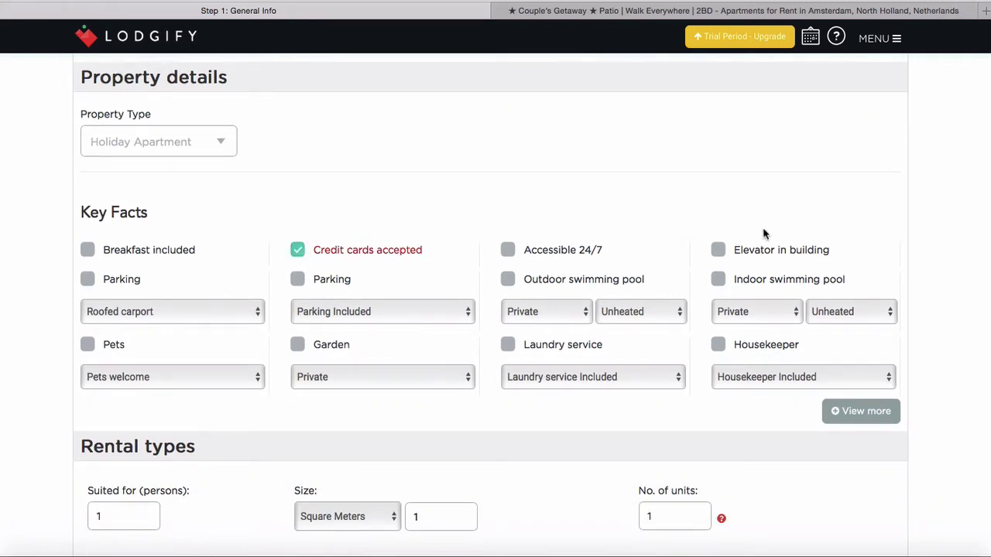
{"action": "scroll", "coordinate": [610, 247], "scroll_direction": "down", "scroll_amount": 1}
{"action": "scroll", "coordinate": [418, 230], "scroll_direction": "down", "scroll_amount": 1}
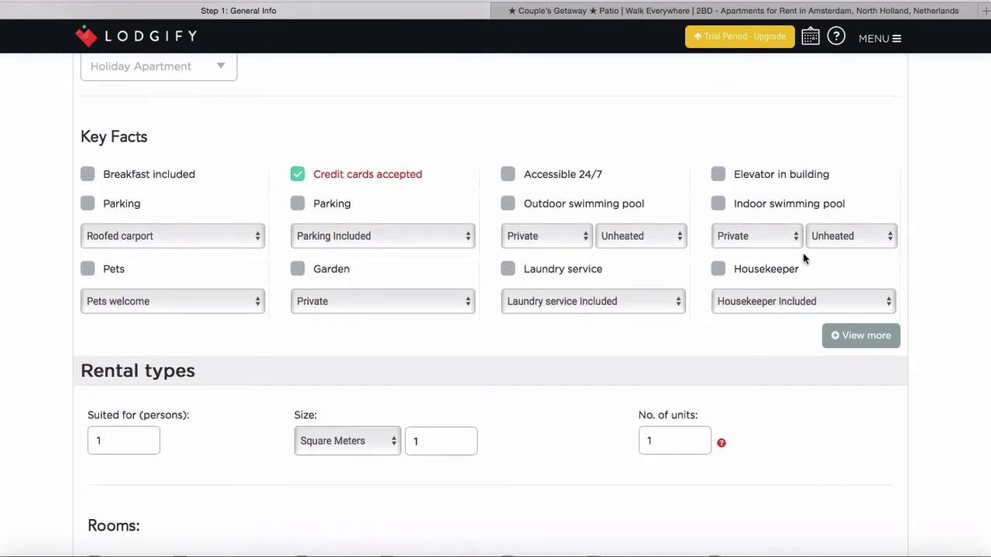
{"action": "scroll", "coordinate": [48, 277], "scroll_direction": "down", "scroll_amount": 4}
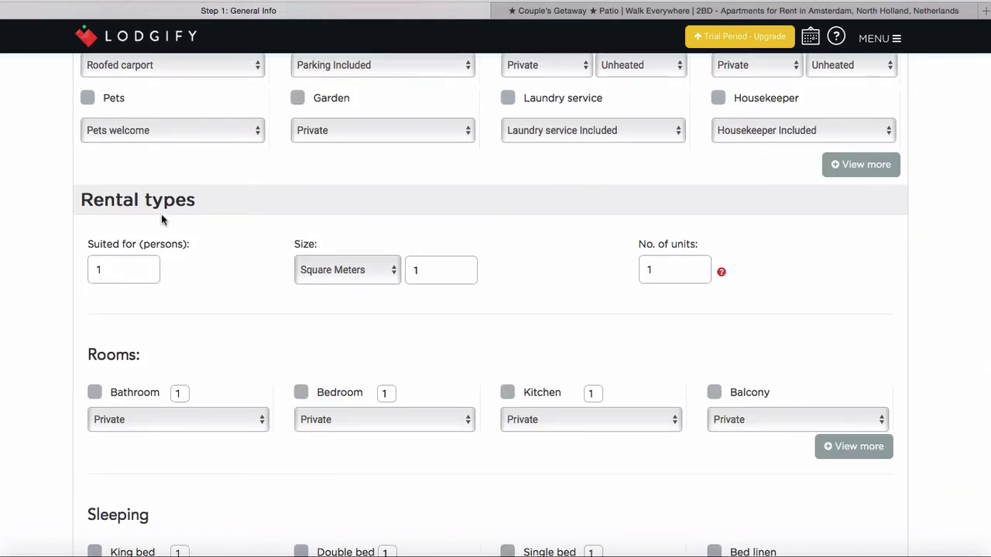
Set 4 guests and 75 m², and tick Bathroom, Bedroom (2) and Kitchen
{"action": "double_click", "coordinate": [131, 270]}
{"action": "type", "text": "4"}
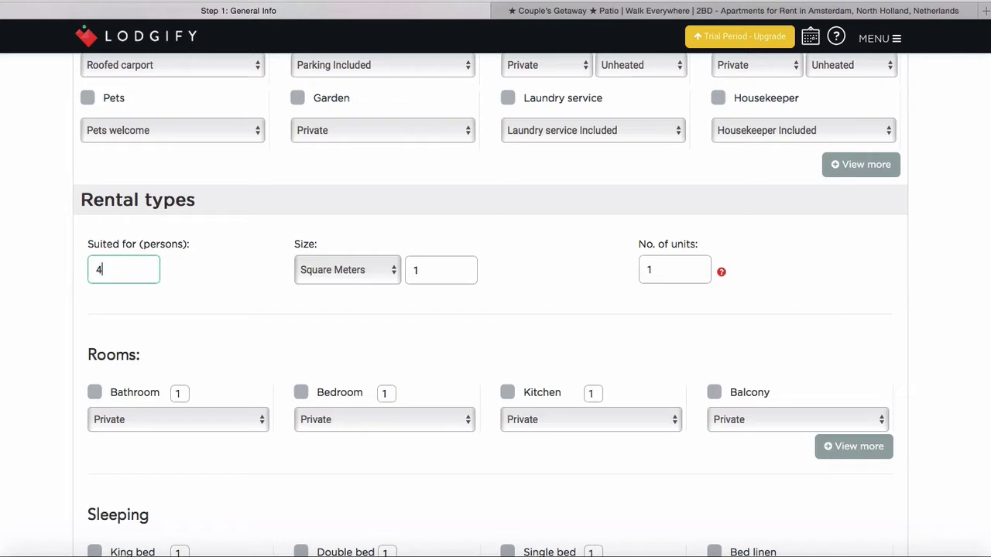
{"action": "double_click", "coordinate": [432, 268]}
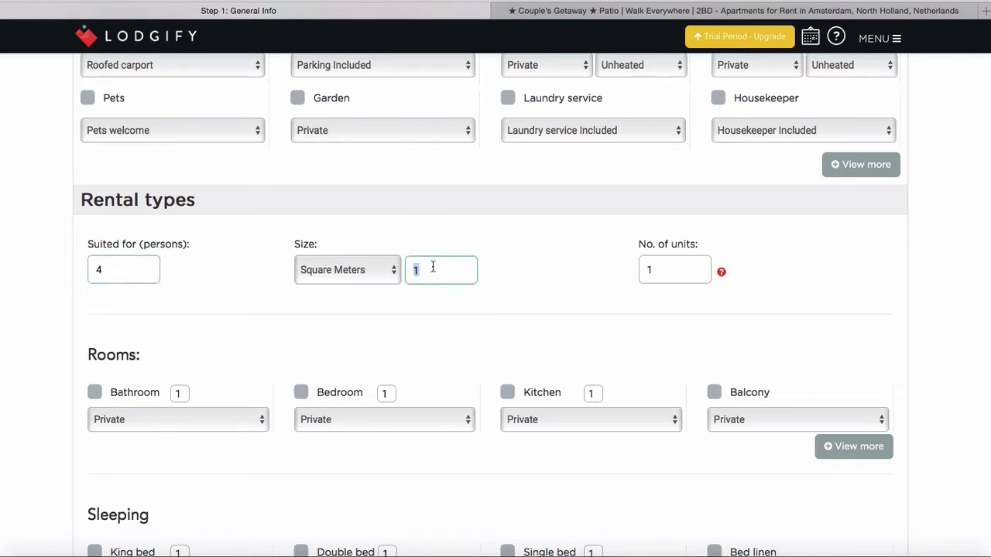
{"action": "type", "text": "75"}
{"action": "scroll", "coordinate": [565, 314], "scroll_direction": "down", "scroll_amount": 2}
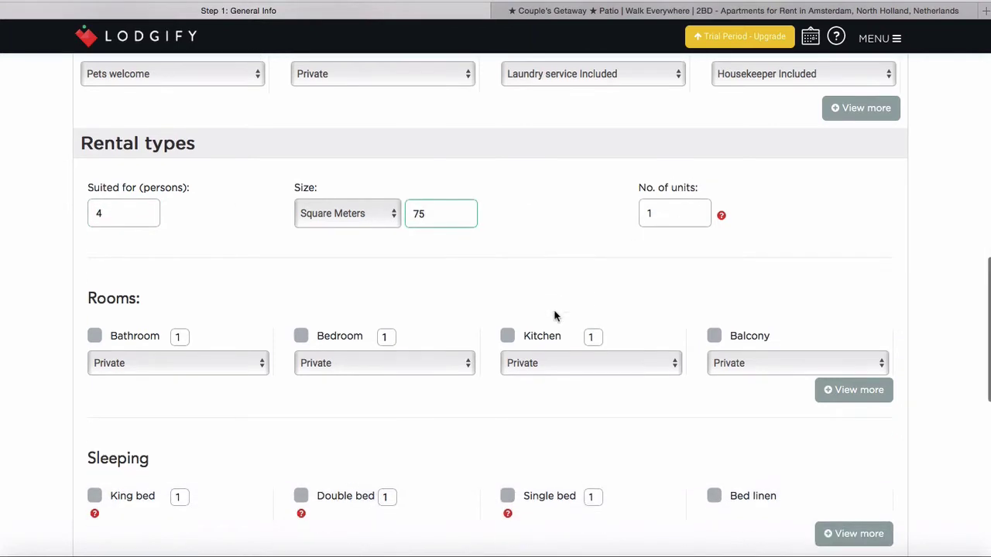
{"action": "left_click", "coordinate": [95, 337]}
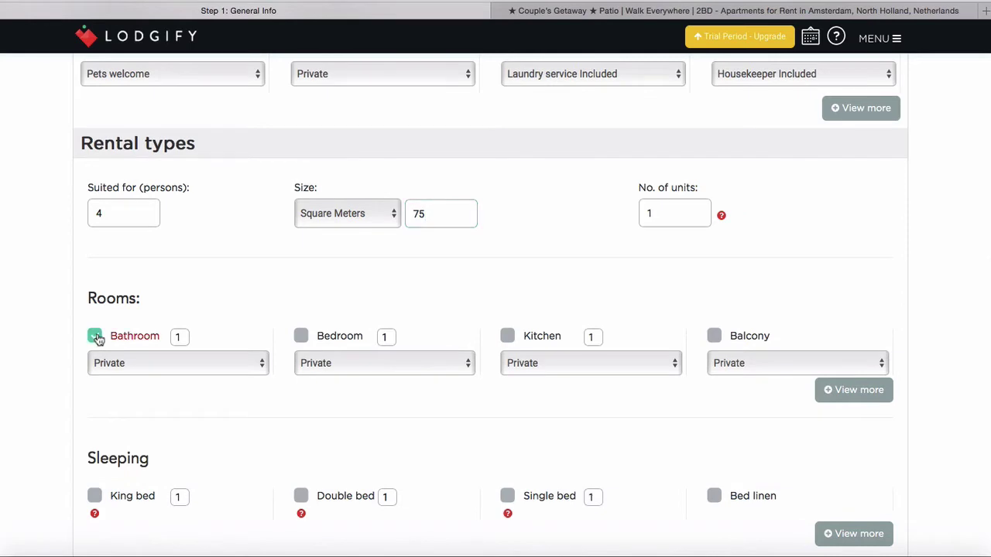
{"action": "left_click", "coordinate": [301, 336]}
{"action": "double_click", "coordinate": [383, 333]}
{"action": "type", "text": "2"}
{"action": "left_click", "coordinate": [508, 336]}
Add a private Balcony, 2 double beds and bed linen
{"action": "scroll", "coordinate": [715, 336], "scroll_direction": "down", "scroll_amount": 2}
{"action": "left_click", "coordinate": [714, 256]}
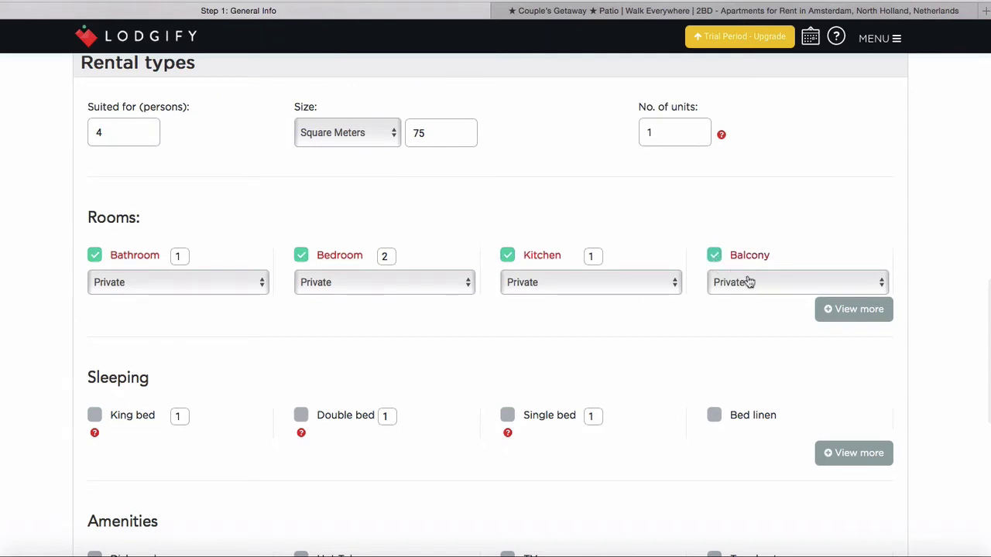
{"action": "left_click", "coordinate": [750, 282]}
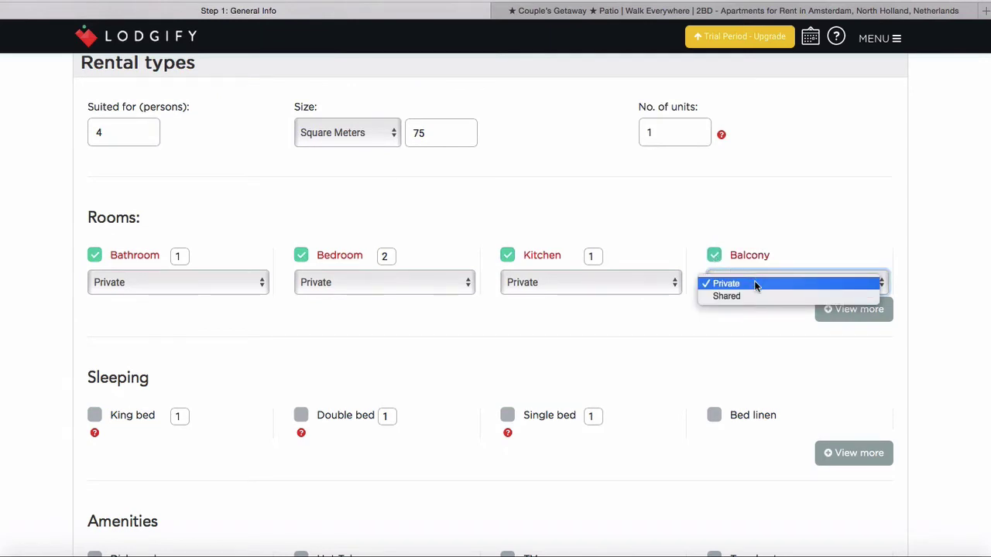
{"action": "left_click", "coordinate": [755, 284]}
{"action": "scroll", "coordinate": [608, 345], "scroll_direction": "down", "scroll_amount": 2}
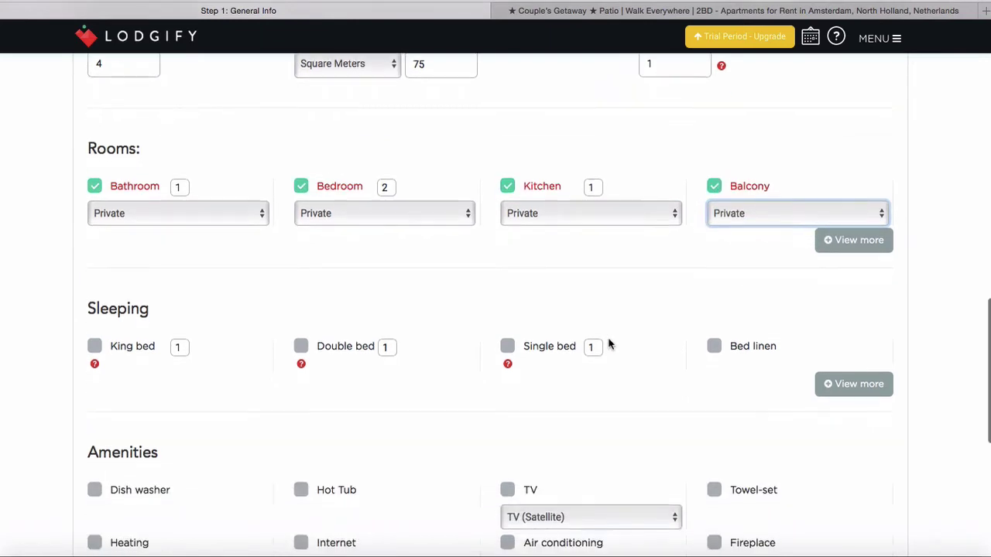
{"action": "scroll", "coordinate": [609, 343], "scroll_direction": "down", "scroll_amount": 4}
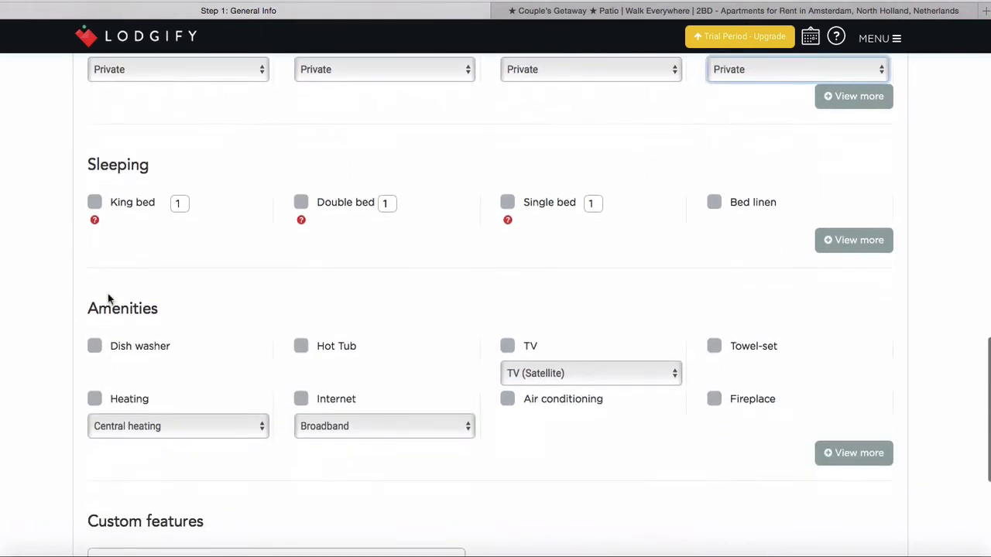
{"action": "left_click", "coordinate": [183, 200]}
{"action": "left_click", "coordinate": [301, 202]}
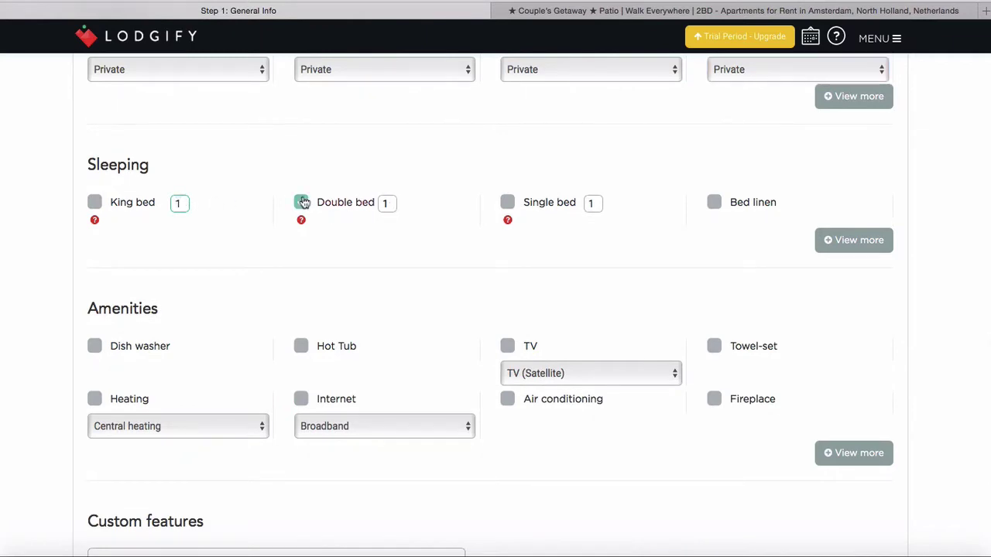
{"action": "left_click", "coordinate": [392, 201]}
{"action": "key", "text": "BackSpace"}
{"action": "type", "text": "2"}
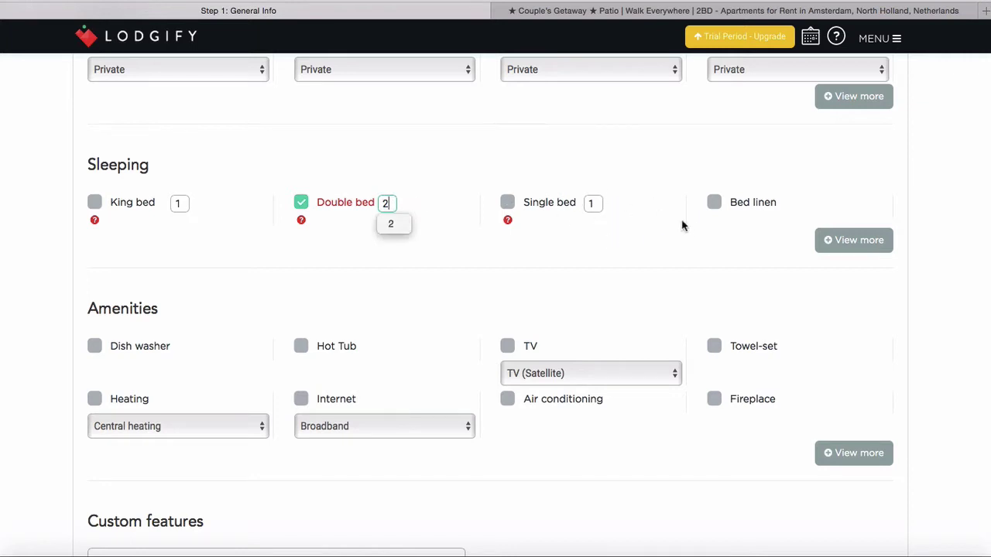
{"action": "left_click", "coordinate": [712, 203]}
Tick Dish washer, TV, Towel-set and Internet amenities, then save and continue
{"action": "scroll", "coordinate": [555, 263], "scroll_direction": "down", "scroll_amount": 2}
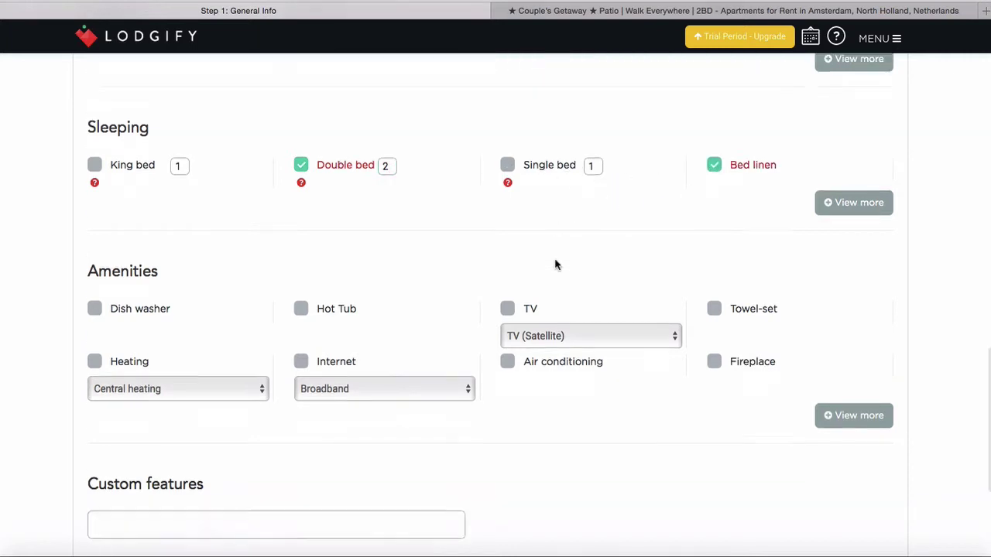
{"action": "left_click", "coordinate": [114, 276]}
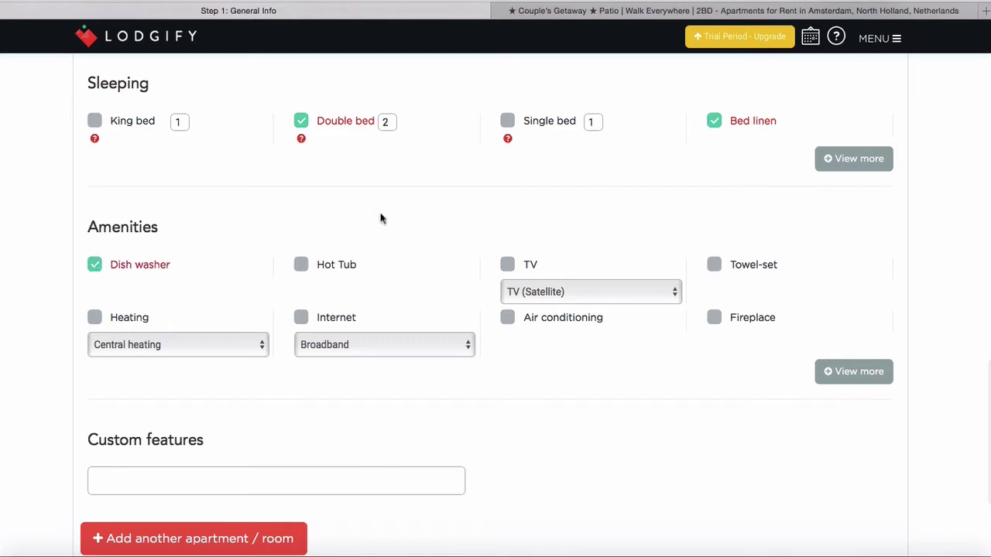
{"action": "scroll", "coordinate": [403, 234], "scroll_direction": "down", "scroll_amount": 1}
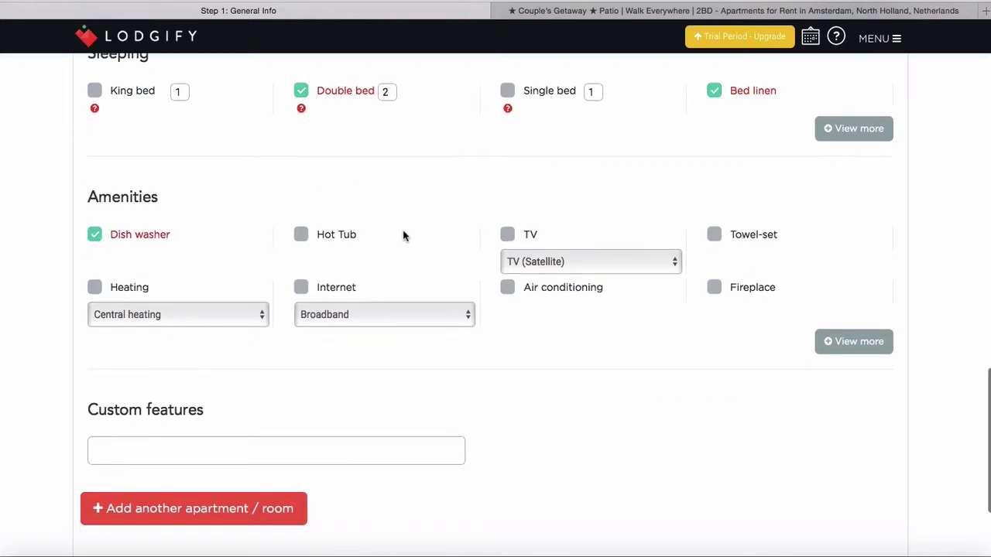
{"action": "left_click", "coordinate": [510, 236]}
{"action": "left_click", "coordinate": [713, 235]}
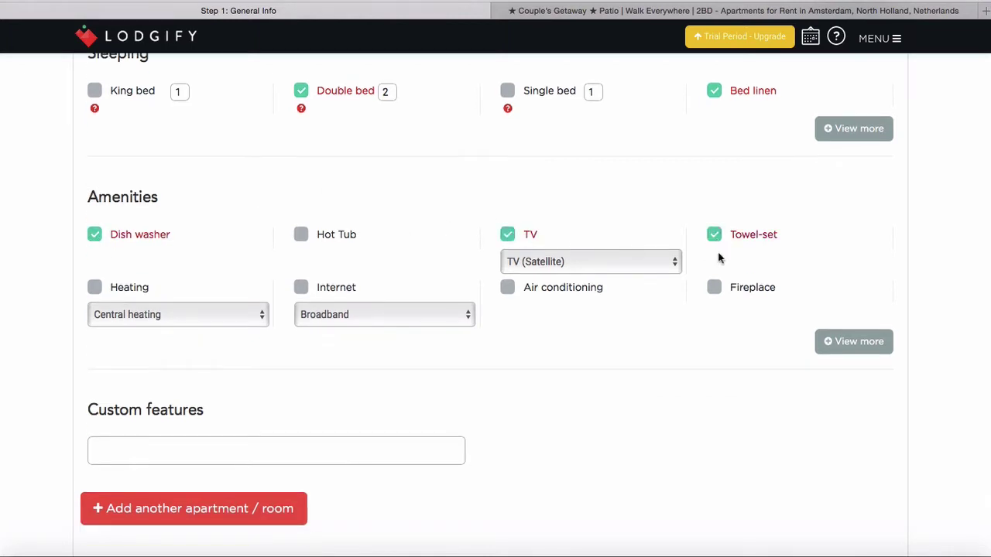
{"action": "left_click", "coordinate": [302, 289]}
{"action": "scroll", "coordinate": [475, 361], "scroll_direction": "down", "scroll_amount": 4}
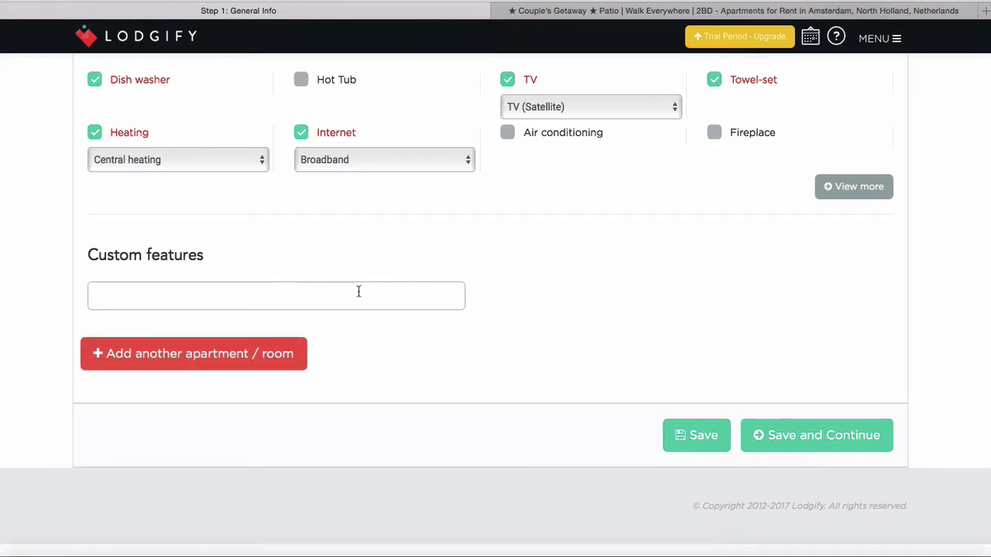
{"action": "scroll", "coordinate": [358, 289], "scroll_direction": "up", "scroll_amount": 2}
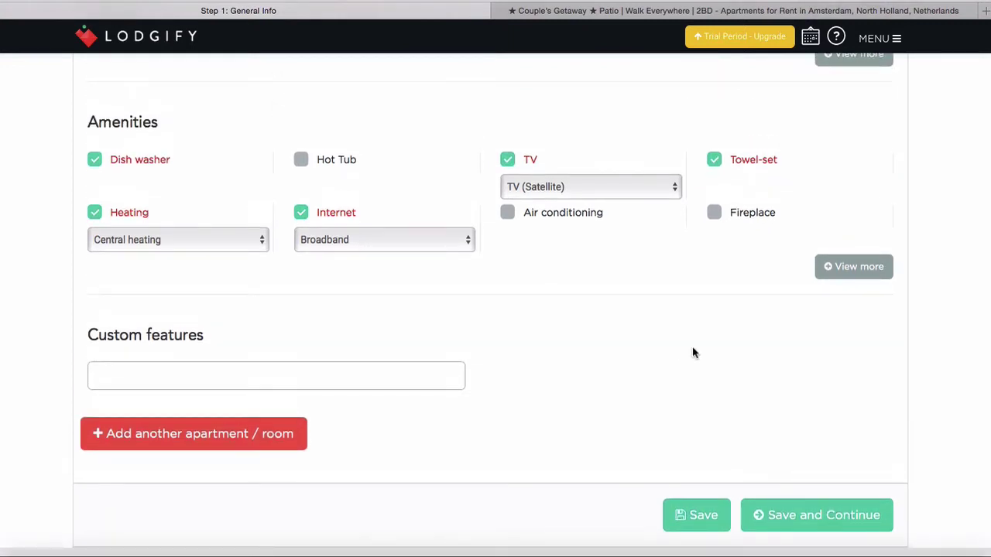
{"action": "left_click", "coordinate": [797, 524]}
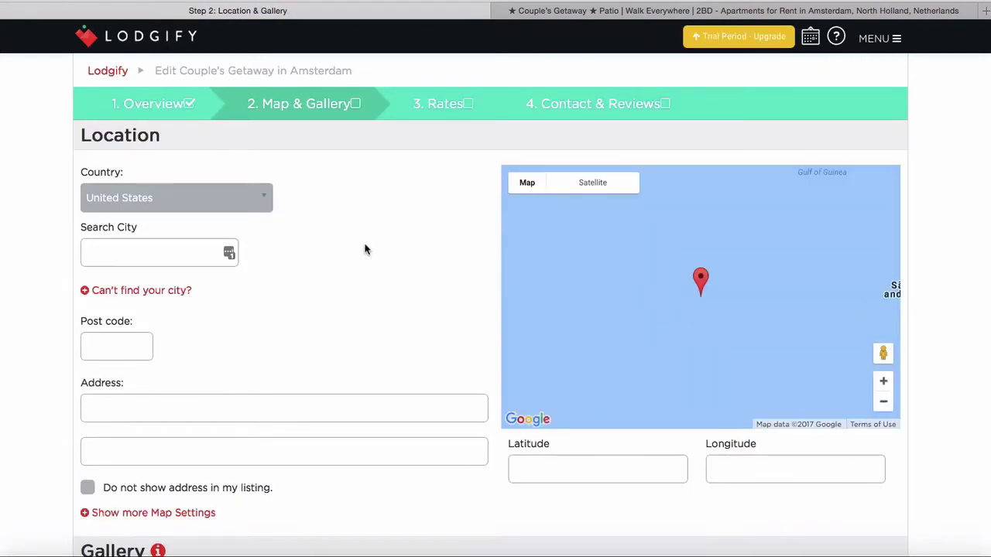
Set the country to Netherlands and the city to Amsterdam, Noord-Holland
{"action": "left_click", "coordinate": [250, 199]}
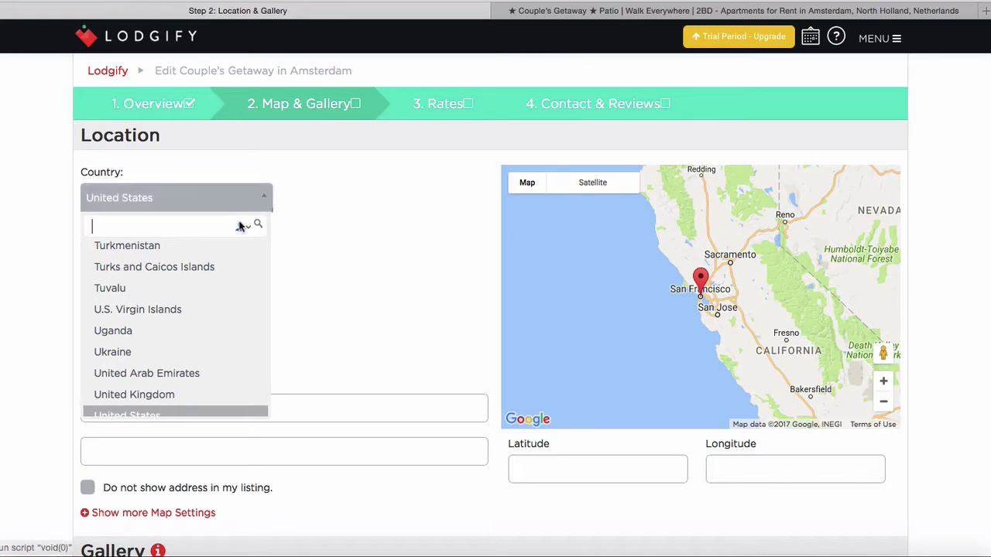
{"action": "type", "text": "net"}
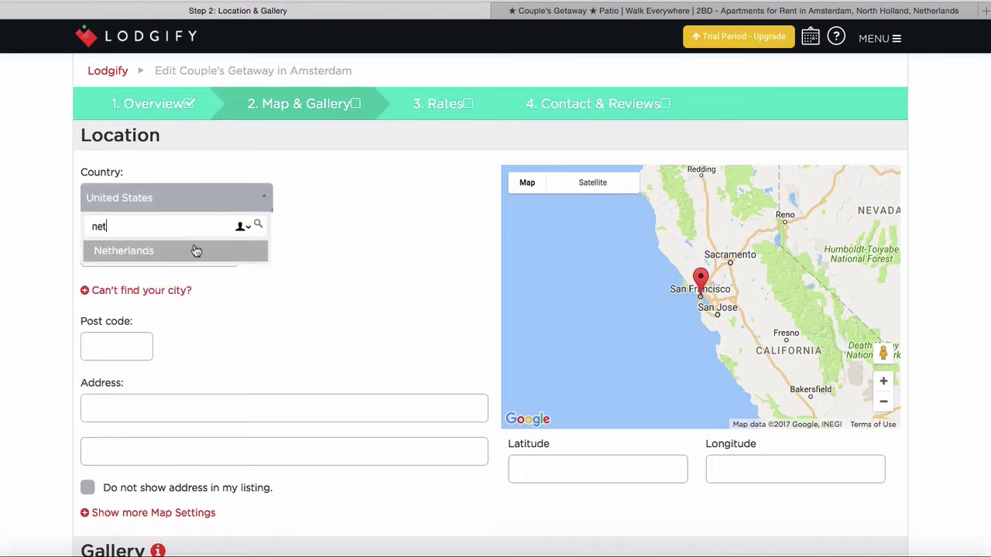
{"action": "left_click", "coordinate": [197, 250]}
{"action": "left_click", "coordinate": [169, 254]}
{"action": "type", "text": "Amsterdam"}
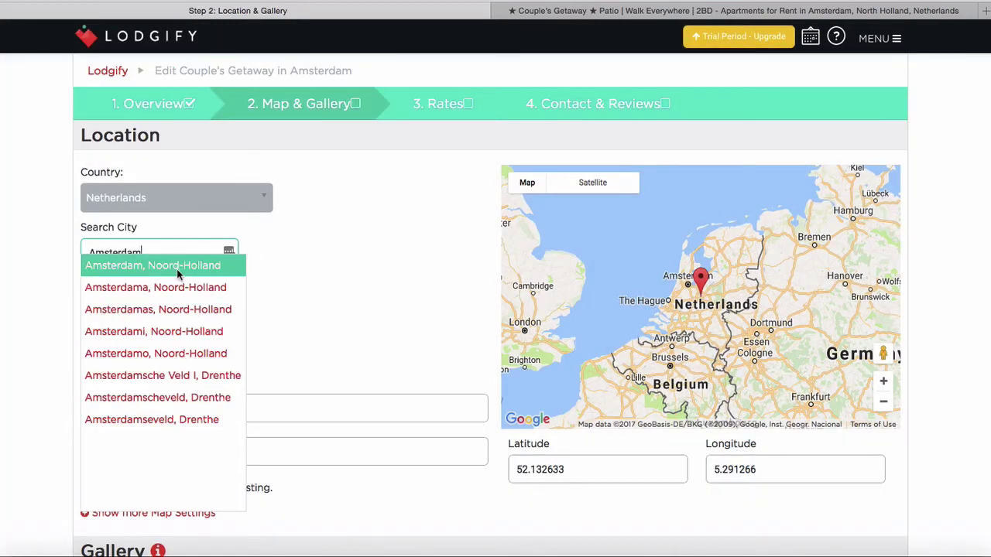
{"action": "left_click", "coordinate": [177, 271]}
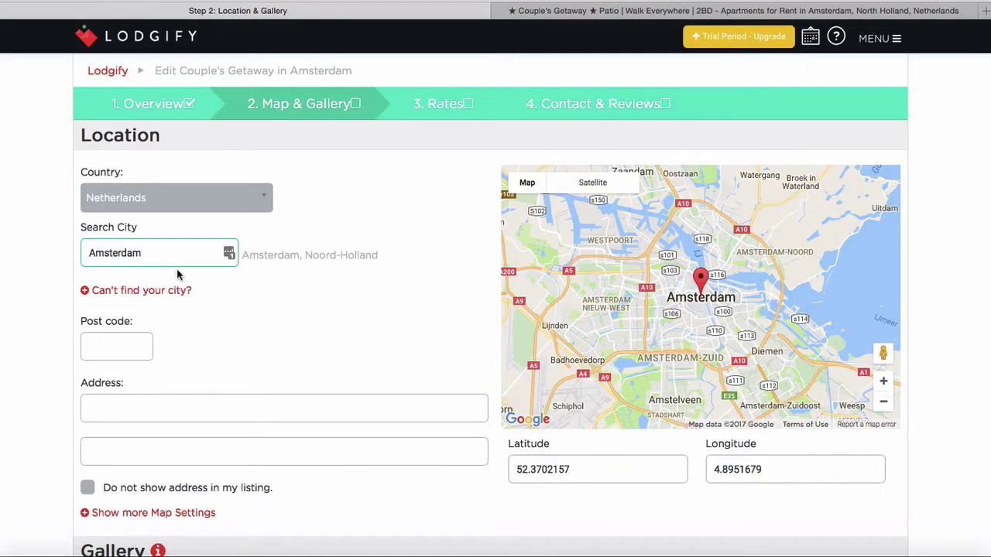
{"action": "scroll", "coordinate": [215, 295], "scroll_direction": "down", "scroll_amount": 2}
{"action": "left_click", "coordinate": [114, 281]}
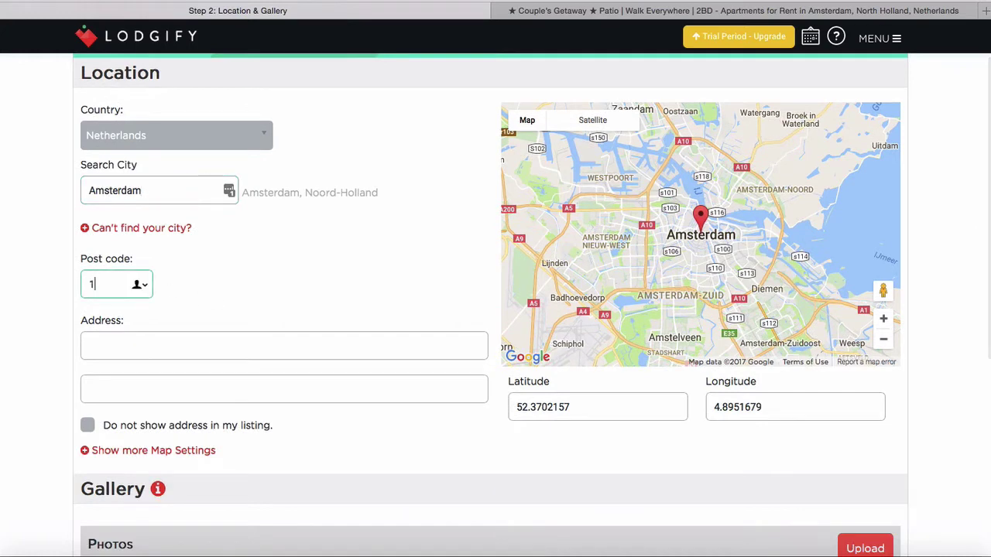
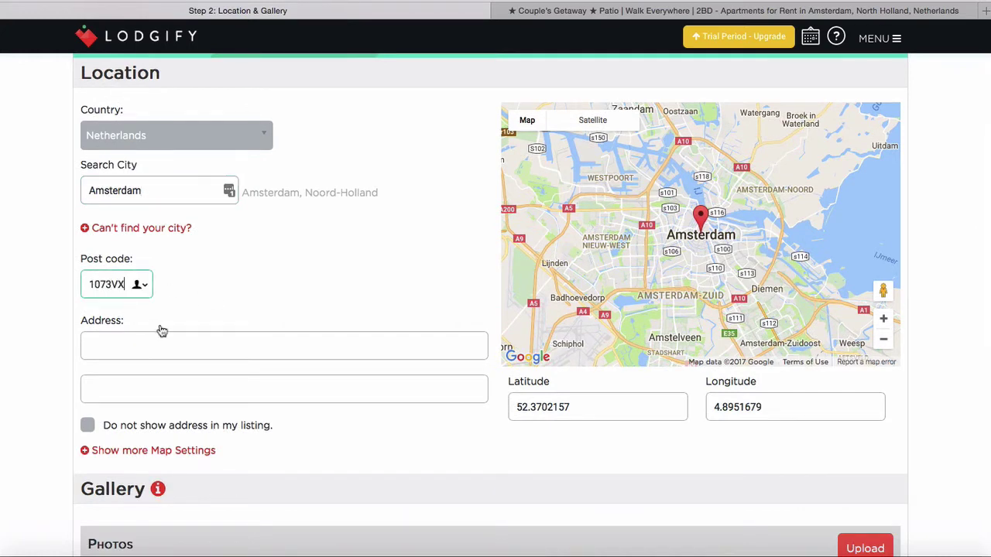
{"action": "left_click", "coordinate": [179, 333]}
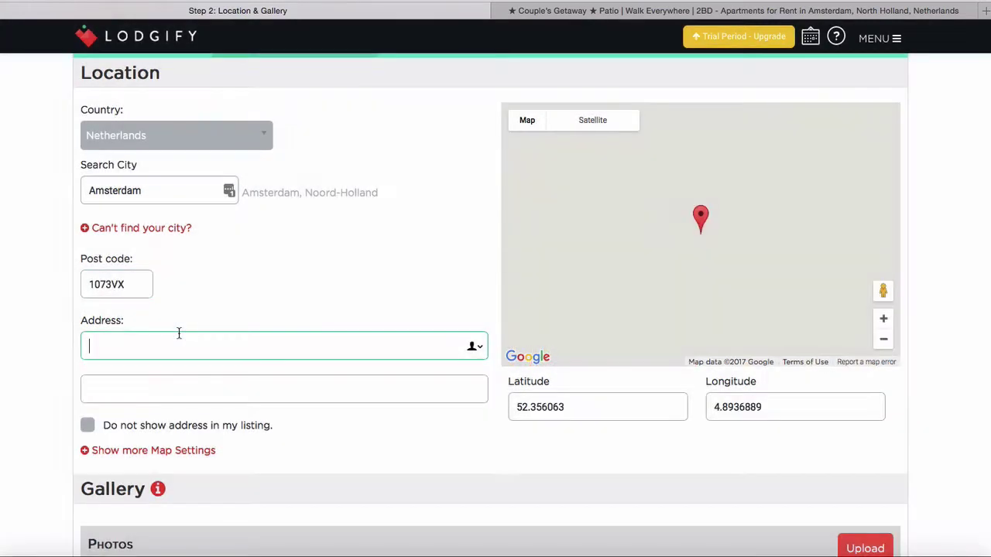
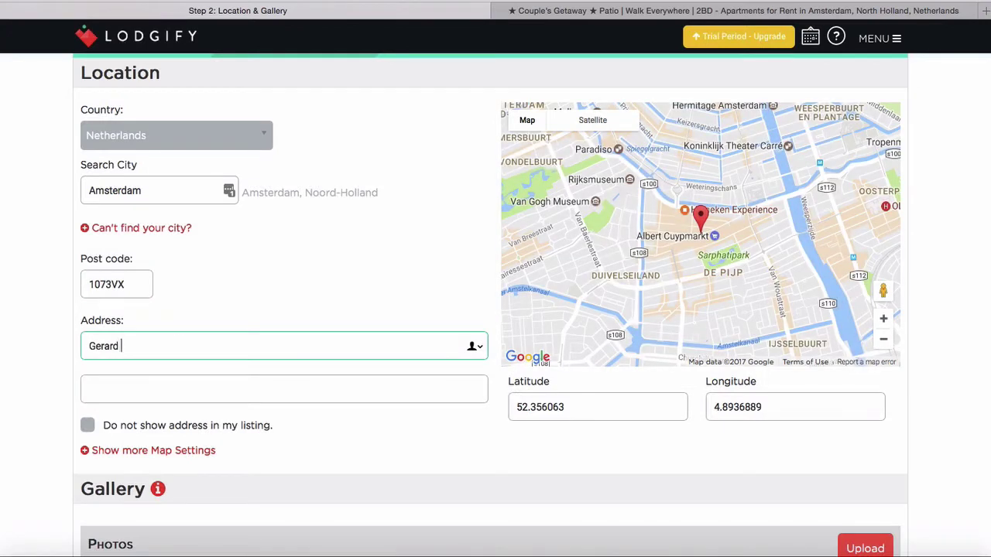
{"action": "scroll", "coordinate": [299, 306], "scroll_direction": "down", "scroll_amount": 2}
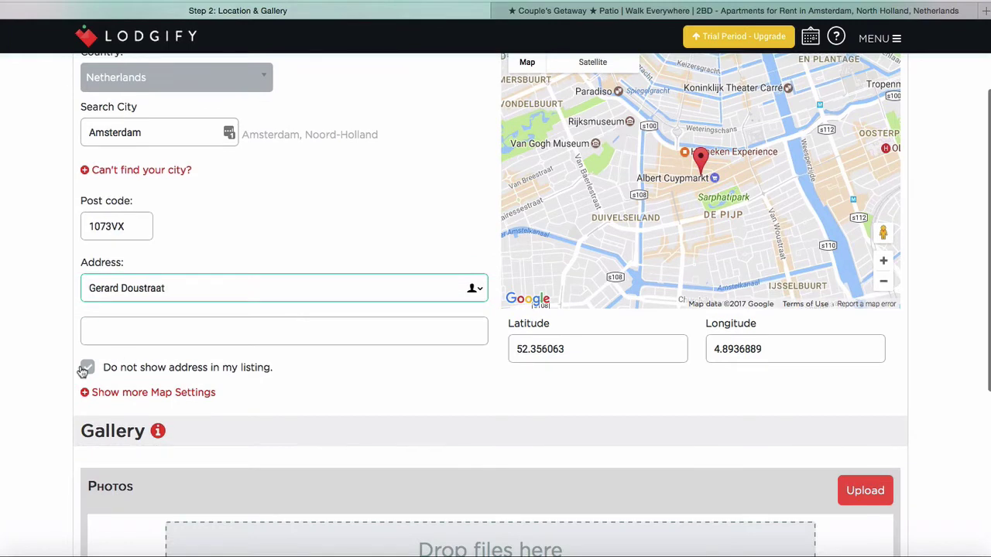
{"action": "left_click", "coordinate": [85, 370]}
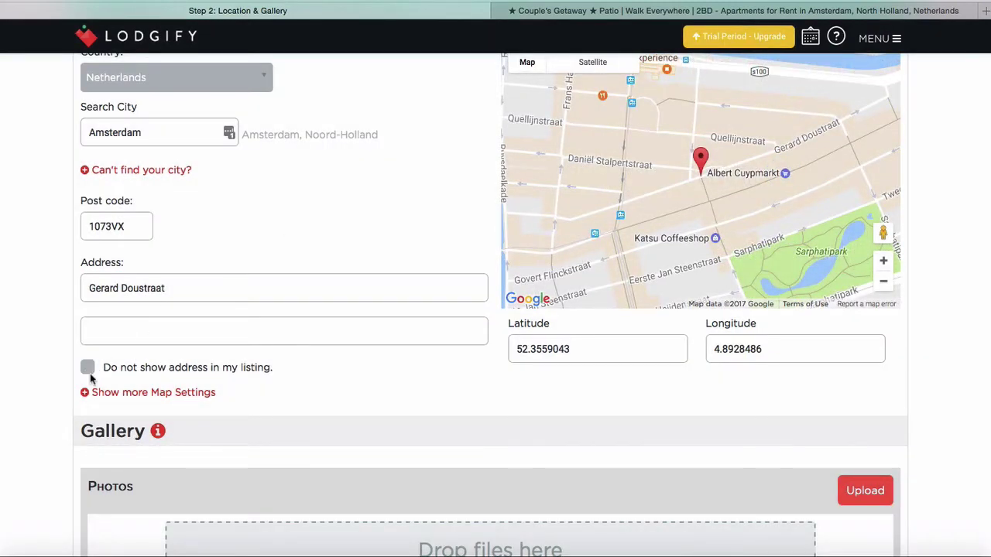
{"action": "left_click", "coordinate": [89, 368]}
{"action": "scroll", "coordinate": [389, 196], "scroll_direction": "down", "scroll_amount": 2}
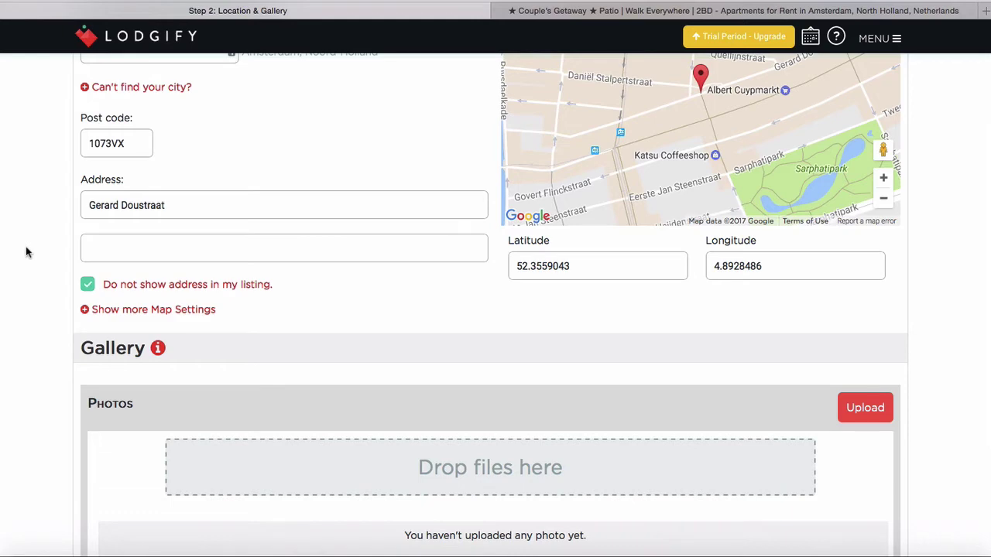
{"action": "scroll", "coordinate": [27, 252], "scroll_direction": "down", "scroll_amount": 3}
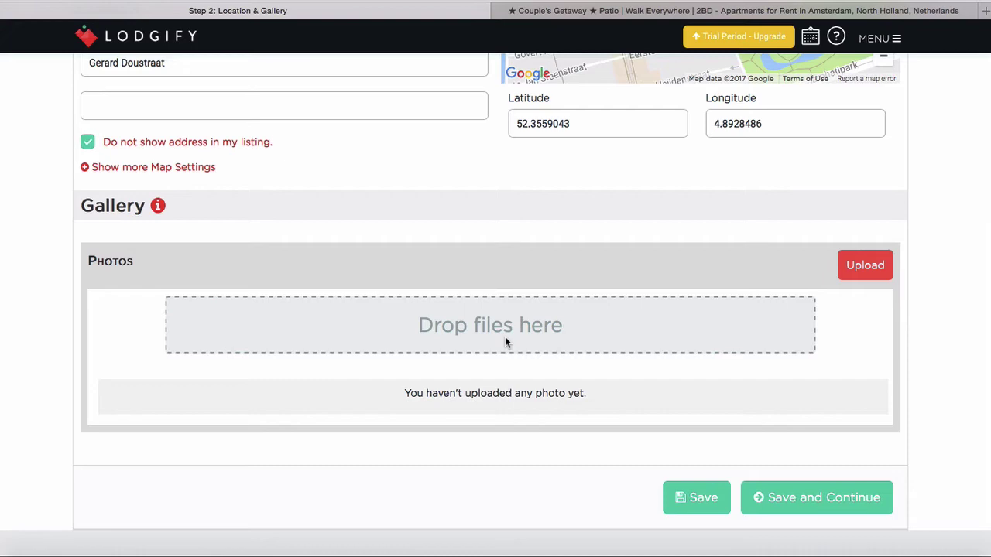
{"action": "left_click", "coordinate": [647, 12]}
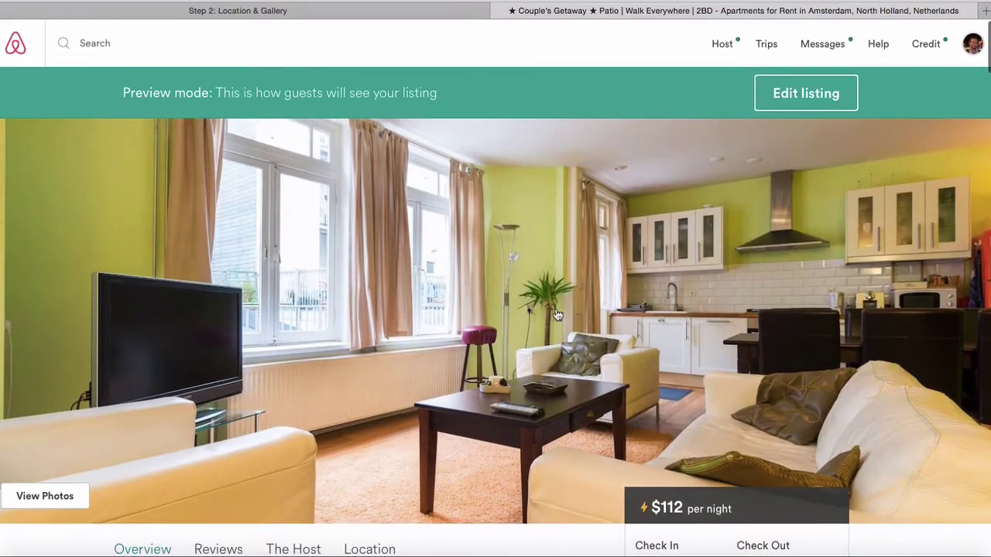
{"action": "left_click", "coordinate": [557, 315]}
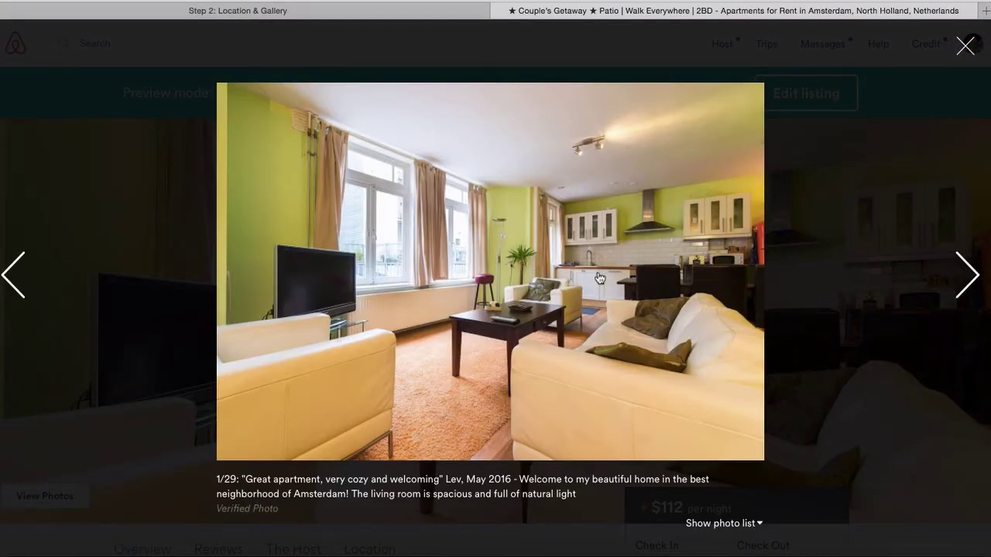
{"action": "right_click", "coordinate": [598, 277]}
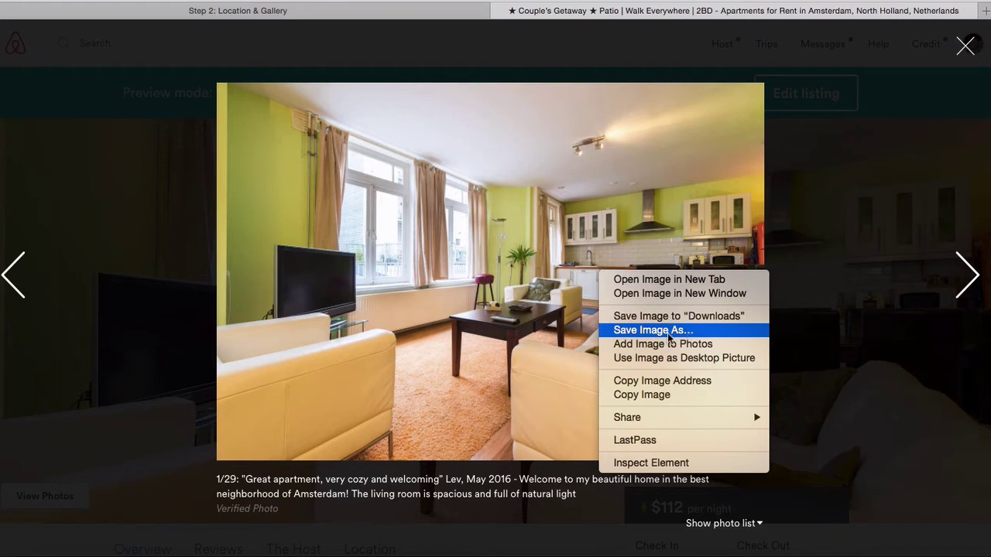
{"action": "left_click", "coordinate": [962, 47]}
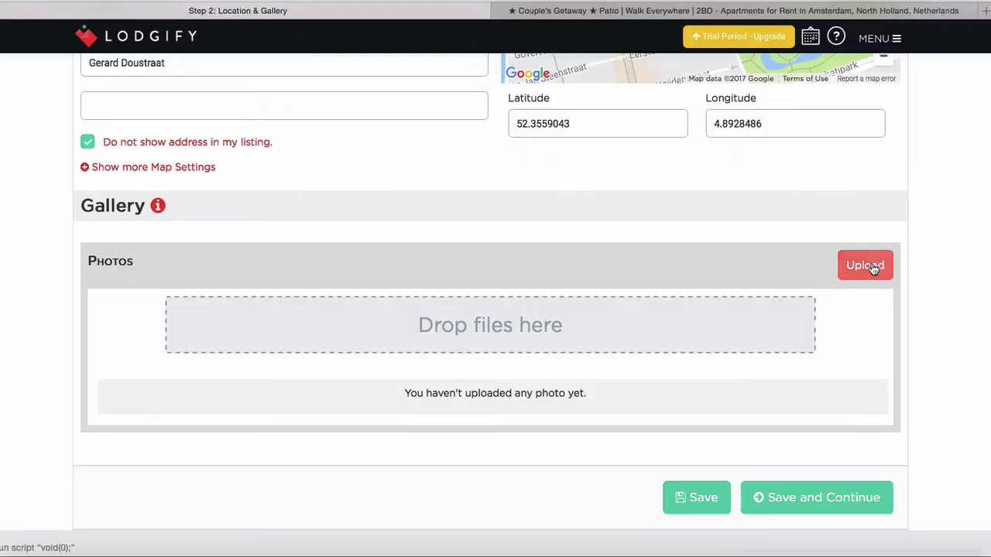
Upload Photo1–Photo15 from the Tutorial video folder to the gallery and save
{"action": "left_click", "coordinate": [867, 266]}
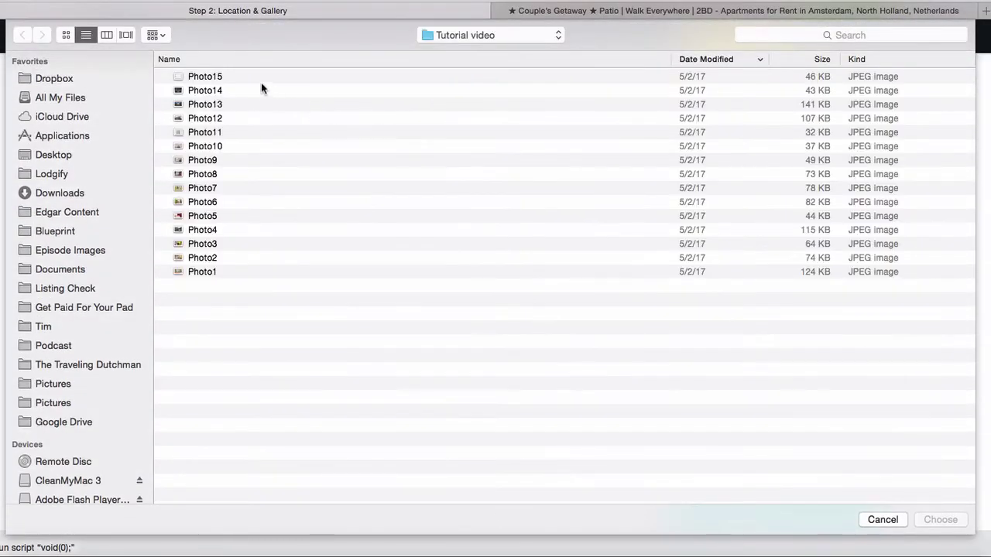
{"action": "left_click", "coordinate": [239, 90]}
{"action": "key", "text": "shift+Down"}
{"action": "key", "text": "shift+Down"}
{"action": "key", "text": "shift+Down"}
{"action": "key", "text": "shift+Down"}
{"action": "key", "text": "shift+Down"}
{"action": "key", "text": "shift+Down"}
{"action": "key", "text": "shift+Down"}
{"action": "key", "text": "shift+Down"}
{"action": "key", "text": "shift+Down"}
{"action": "key", "text": "shift+Down"}
{"action": "key", "text": "shift+Down"}
{"action": "key", "text": "shift+Down"}
{"action": "key", "text": "shift+Down"}
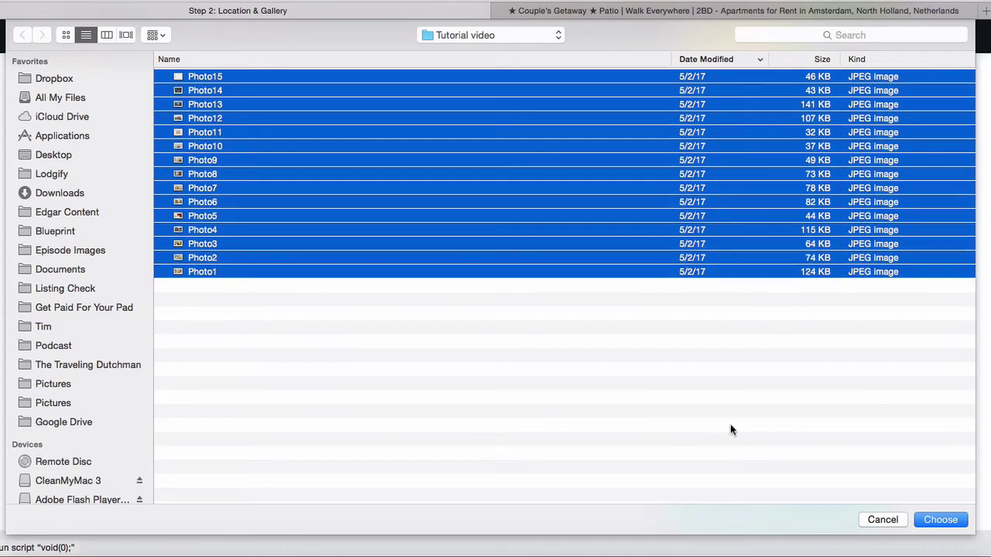
{"action": "left_click", "coordinate": [953, 517]}
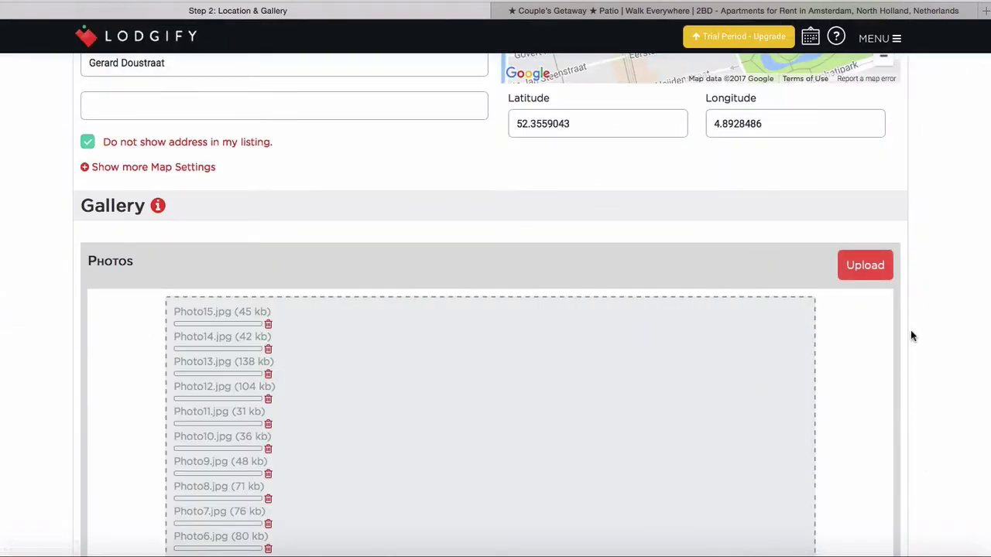
{"action": "scroll", "coordinate": [911, 333], "scroll_direction": "down", "scroll_amount": 5}
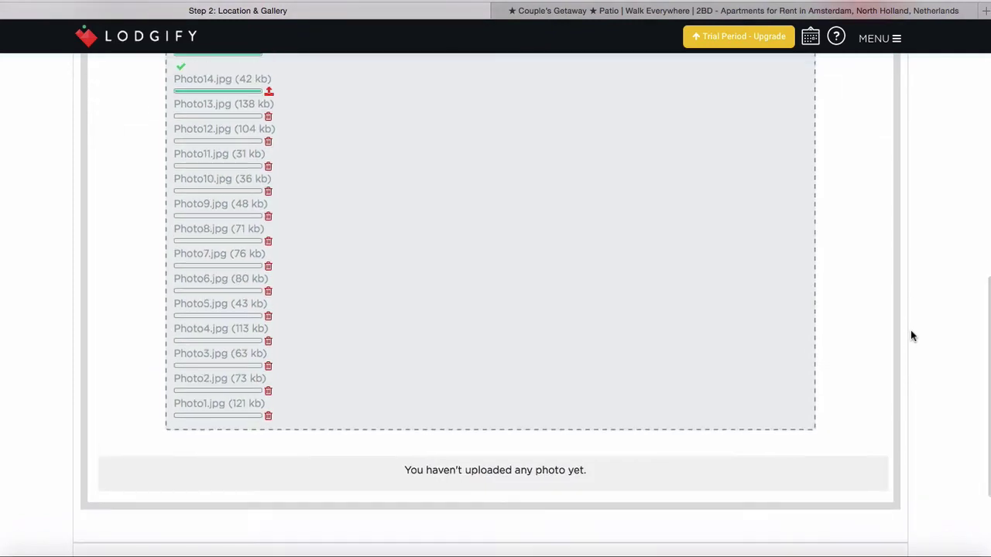
{"action": "scroll", "coordinate": [911, 336], "scroll_direction": "up", "scroll_amount": 2}
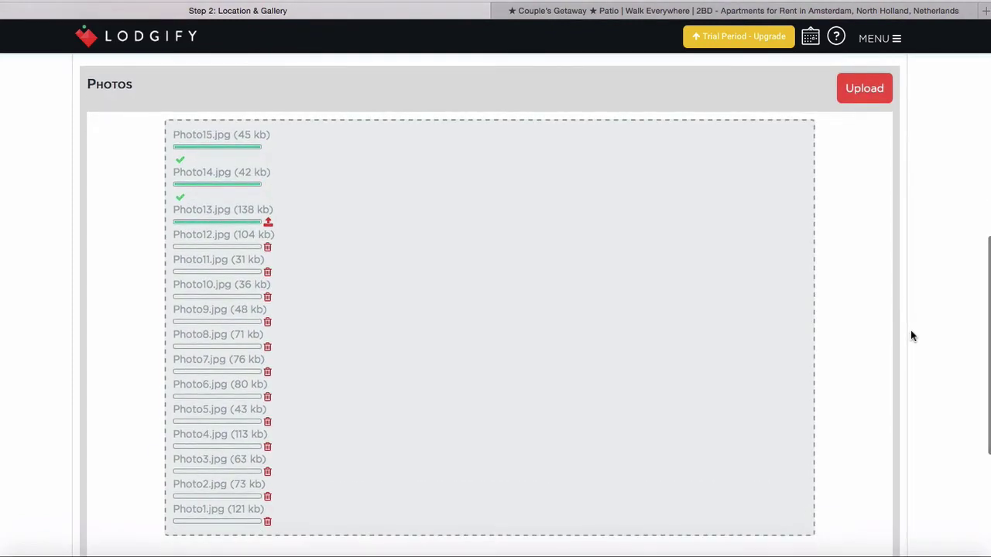
{"action": "scroll", "coordinate": [907, 310], "scroll_direction": "down", "scroll_amount": 4}
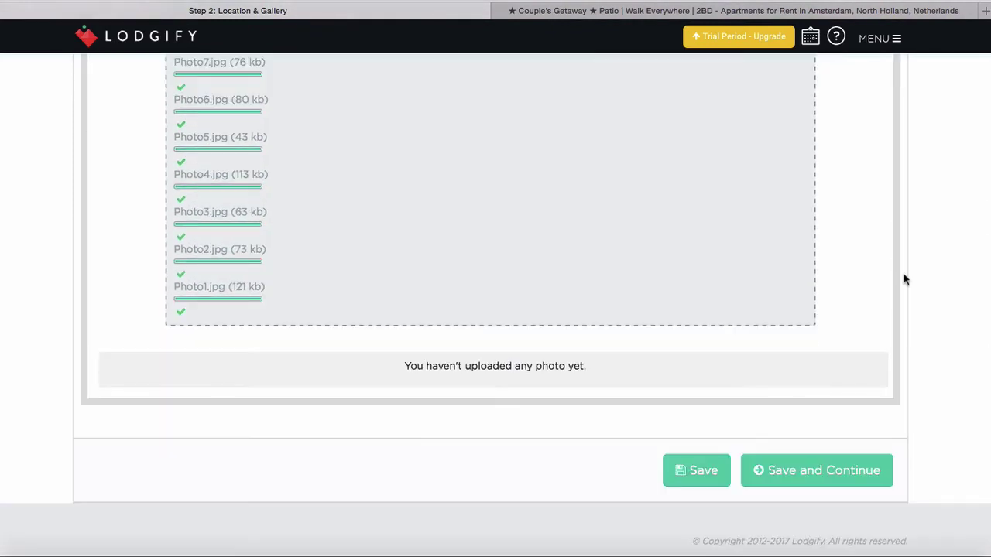
{"action": "left_click", "coordinate": [801, 471]}
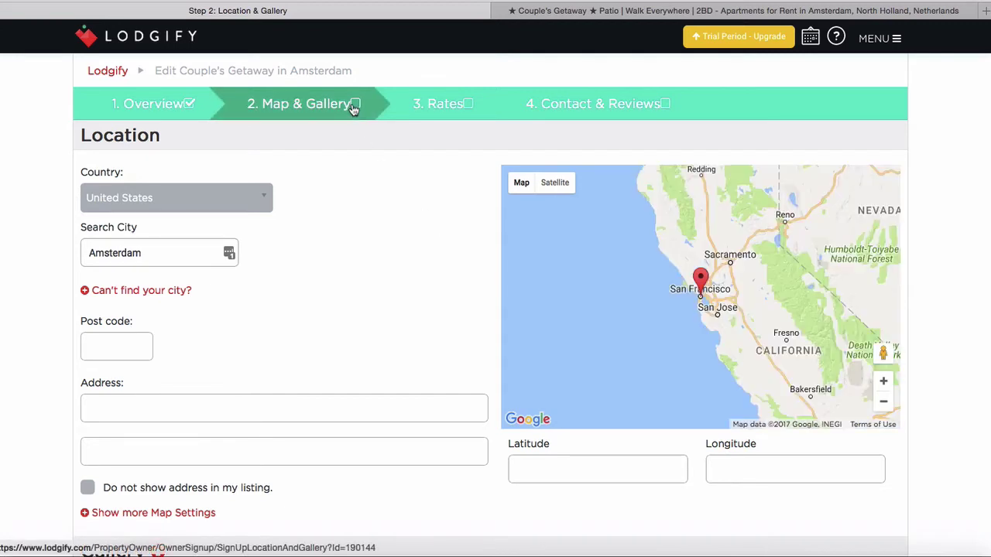
{"action": "scroll", "coordinate": [322, 199], "scroll_direction": "down", "scroll_amount": 1}
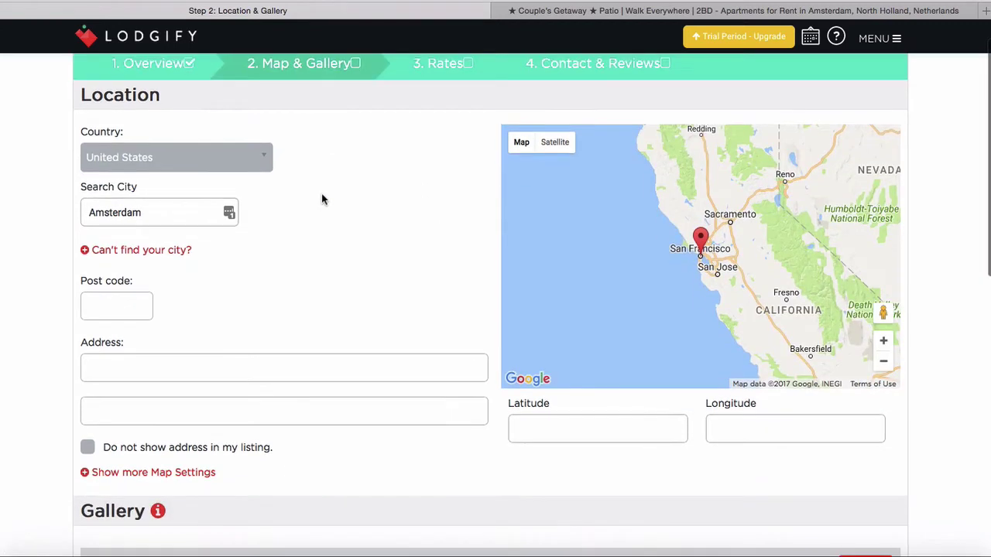
{"action": "scroll", "coordinate": [323, 200], "scroll_direction": "up", "scroll_amount": 1}
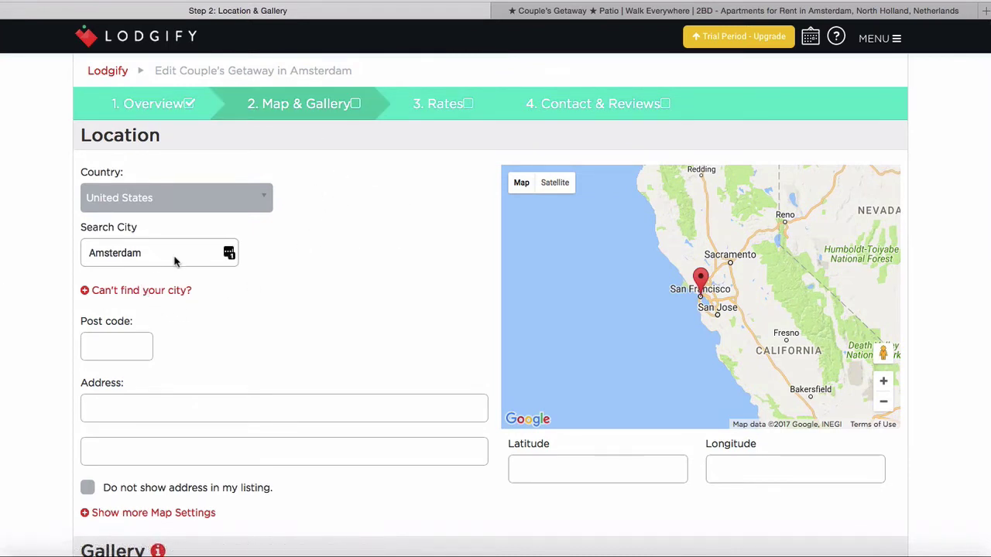
{"action": "scroll", "coordinate": [322, 356], "scroll_direction": "down", "scroll_amount": 2}
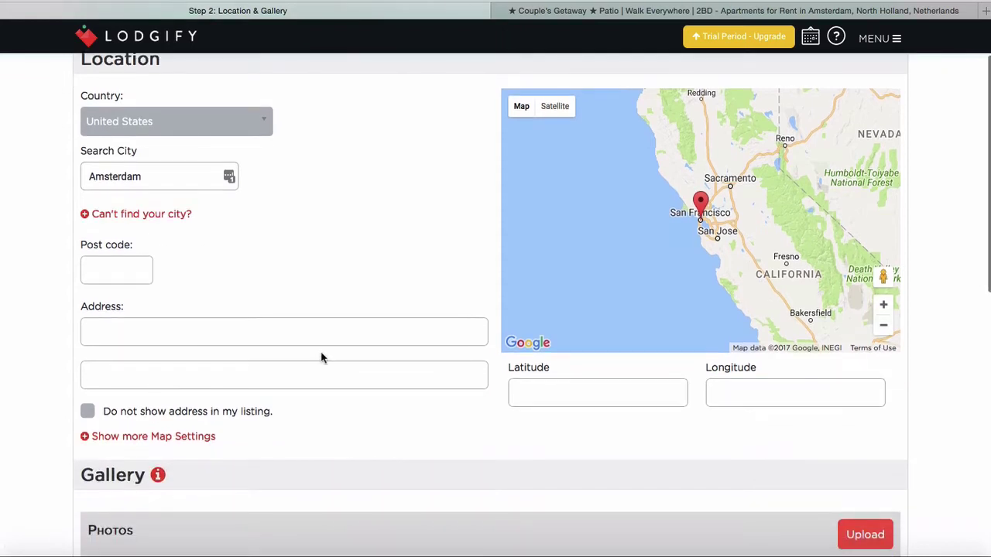
{"action": "left_click", "coordinate": [124, 271]}
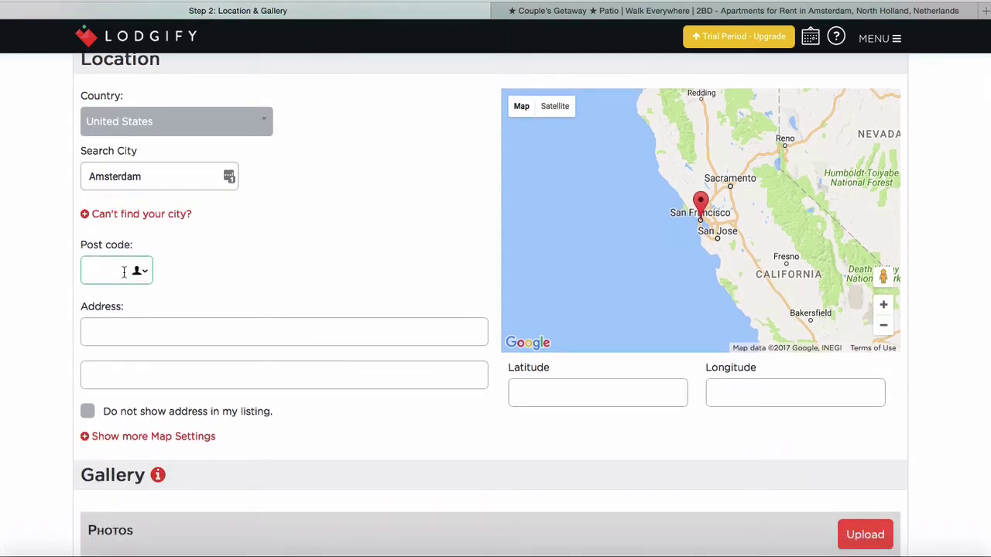
{"action": "left_click", "coordinate": [129, 324]}
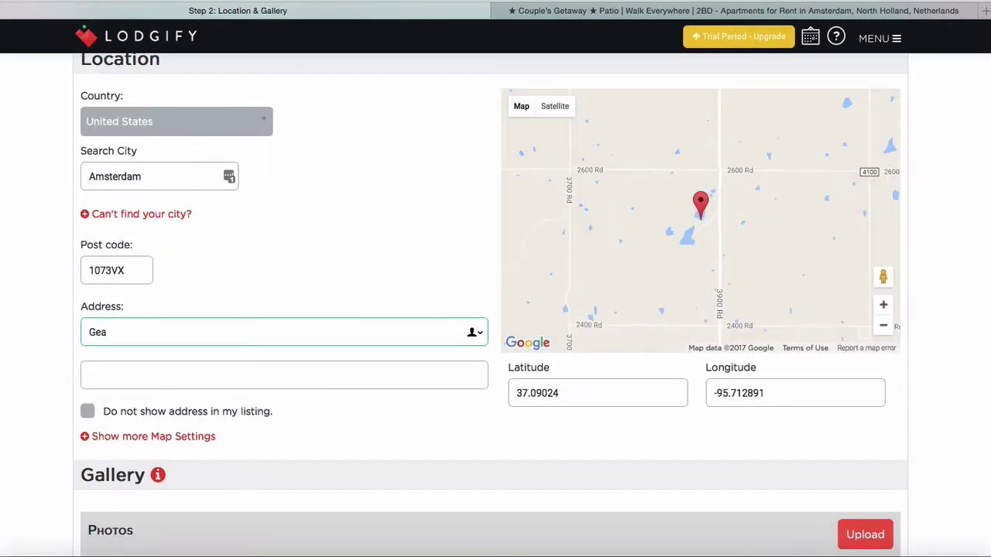
{"action": "left_click", "coordinate": [129, 379]}
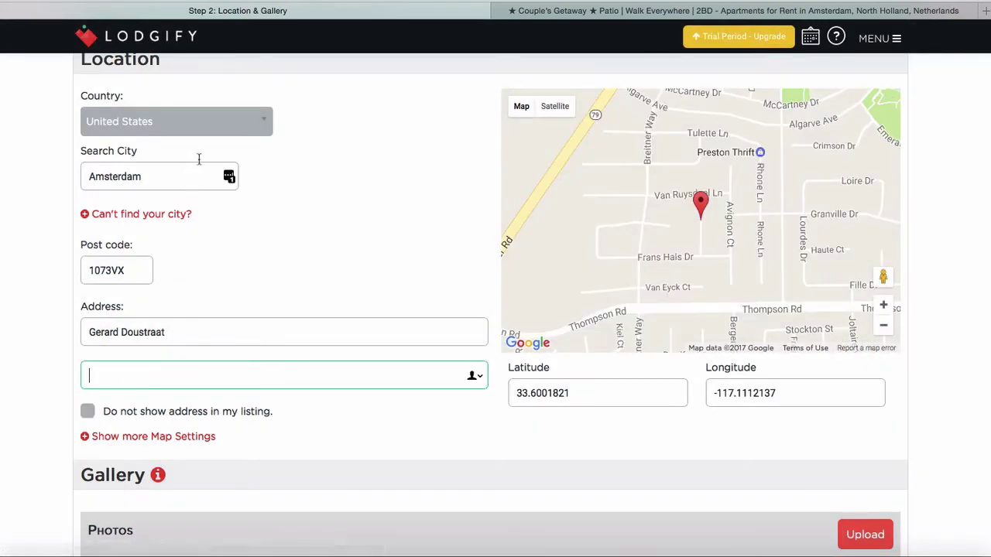
Set the country back to Netherlands
{"action": "left_click", "coordinate": [207, 130]}
{"action": "type", "text": "nether"}
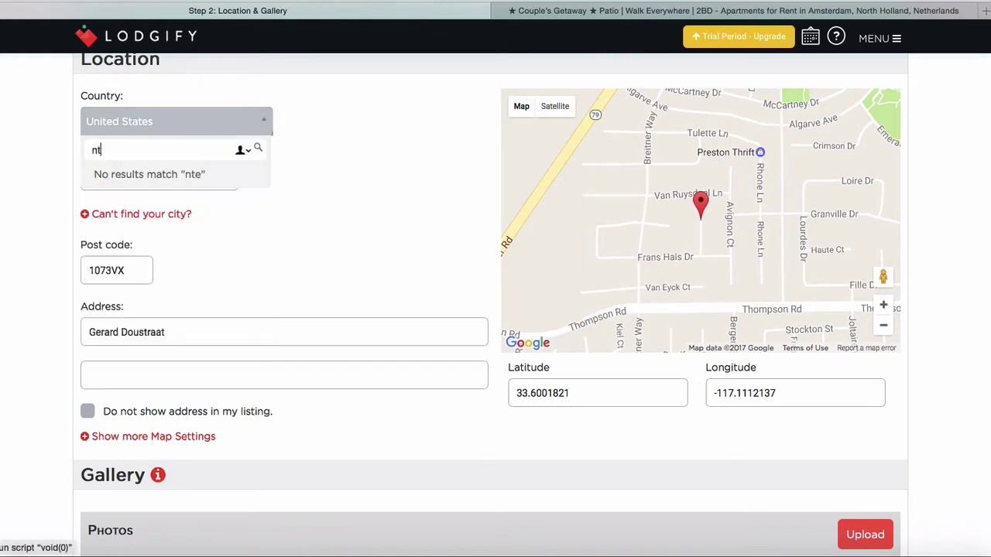
{"action": "left_click", "coordinate": [151, 175]}
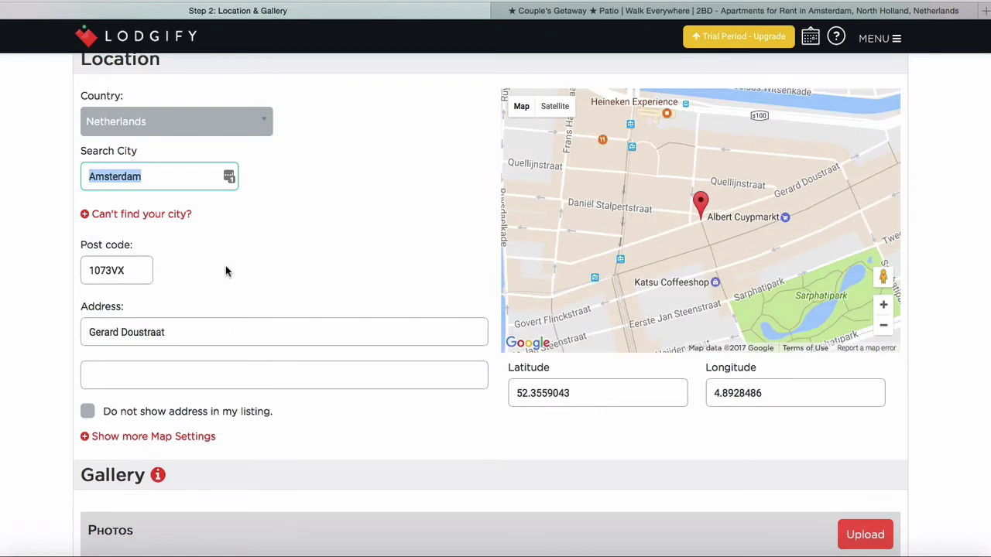
{"action": "scroll", "coordinate": [289, 300], "scroll_direction": "down", "scroll_amount": 12}
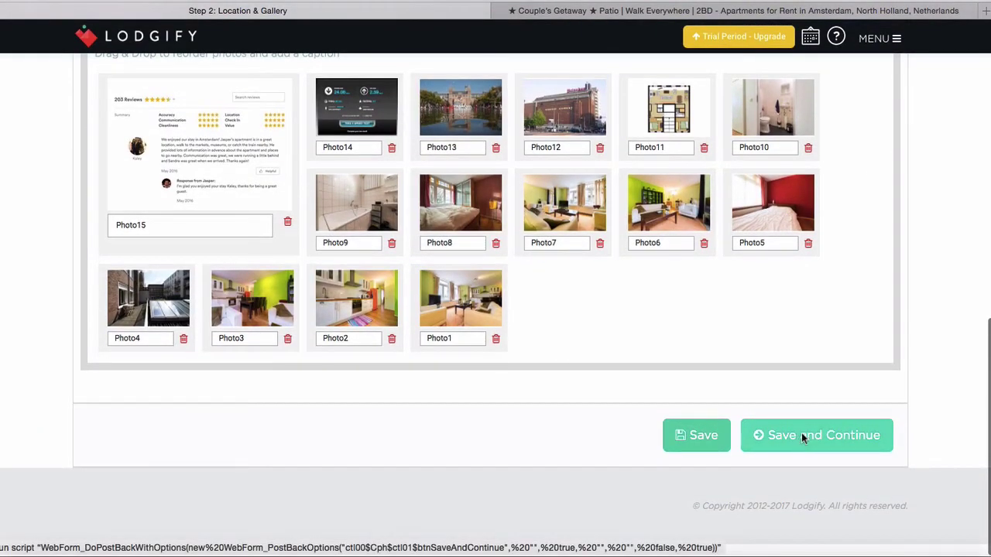
Save the location and keep Booking Request as the rate's bookability
{"action": "left_click", "coordinate": [801, 436]}
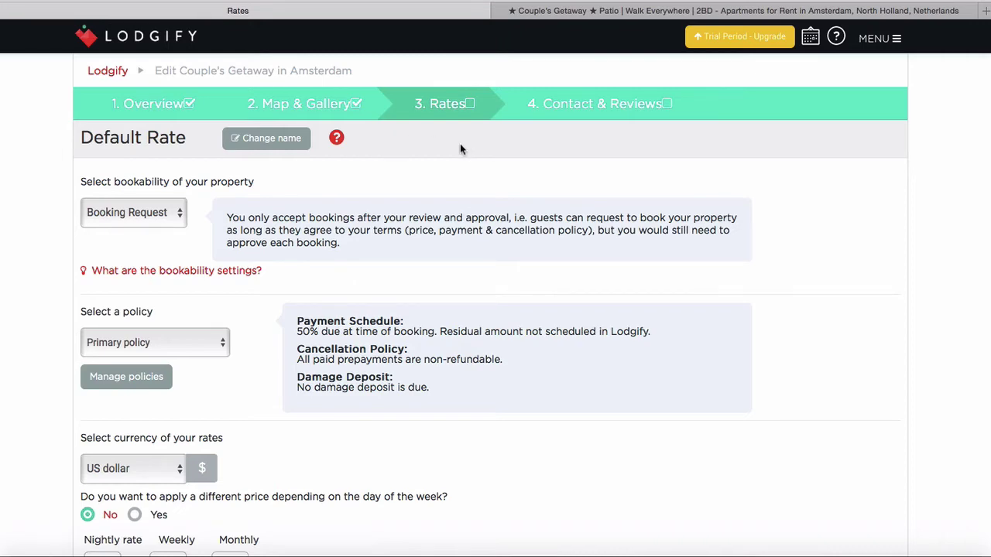
{"action": "scroll", "coordinate": [459, 147], "scroll_direction": "down", "scroll_amount": 1}
{"action": "scroll", "coordinate": [460, 147], "scroll_direction": "up", "scroll_amount": 1}
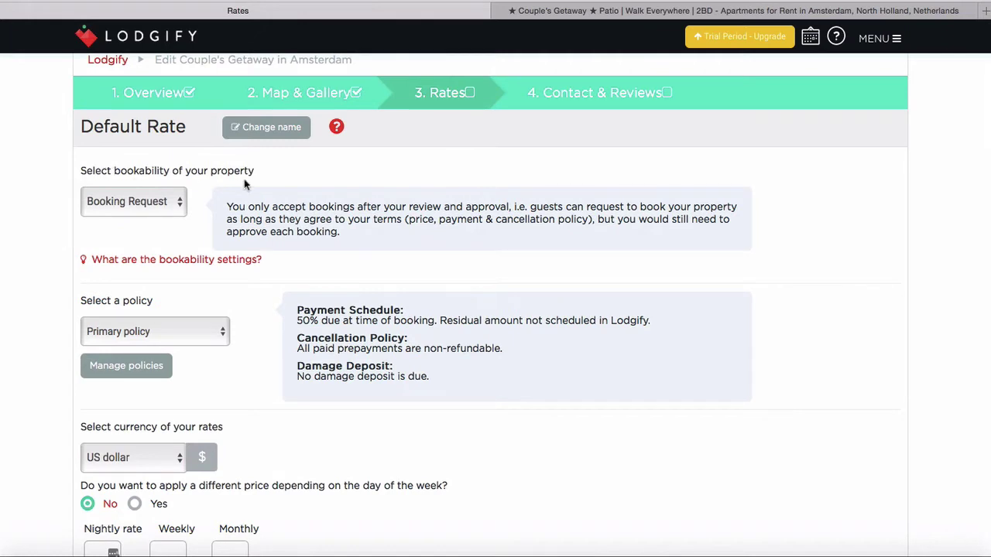
{"action": "left_click", "coordinate": [163, 206]}
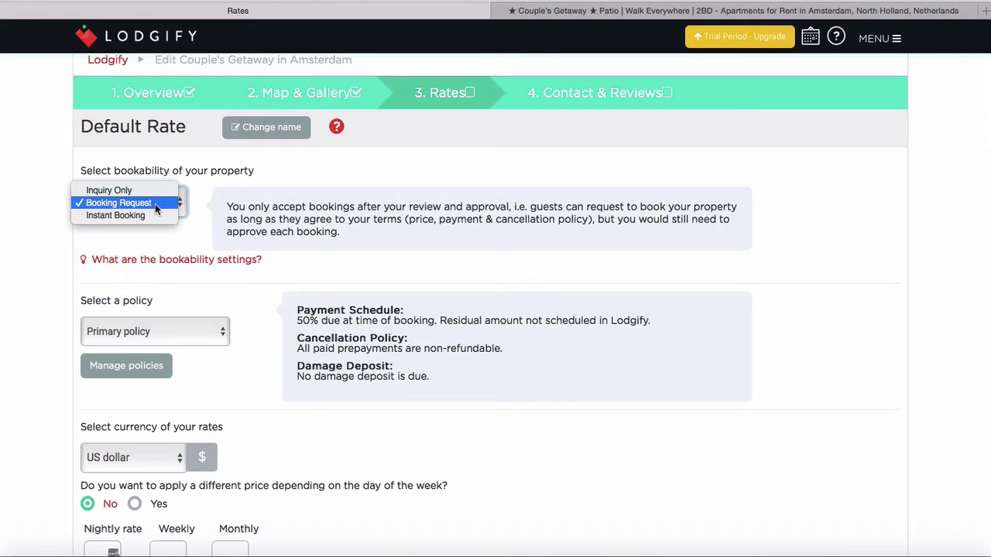
{"action": "left_click", "coordinate": [155, 205]}
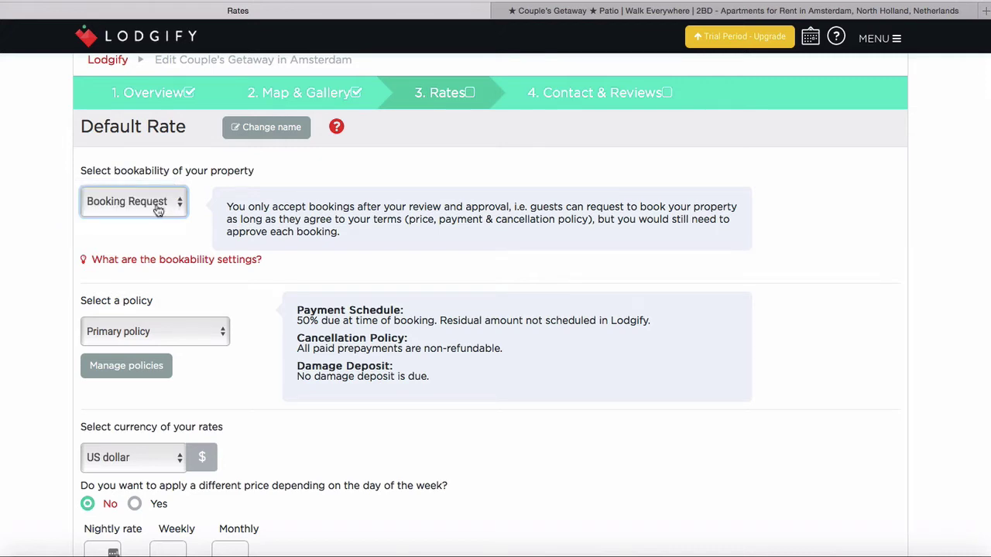
Change the Default Rate currency to Euro
{"action": "scroll", "coordinate": [346, 207], "scroll_direction": "down", "scroll_amount": 2}
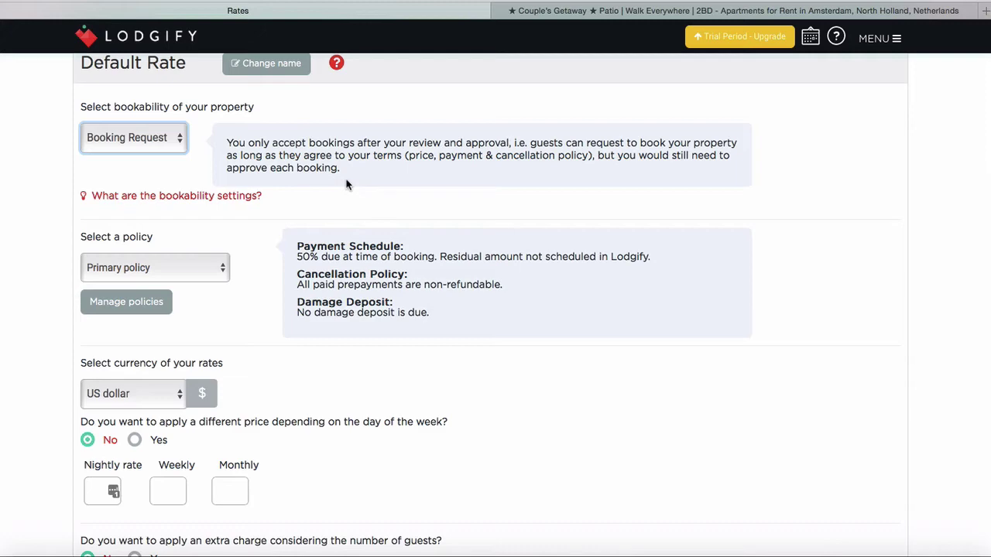
{"action": "scroll", "coordinate": [307, 204], "scroll_direction": "down", "scroll_amount": 1}
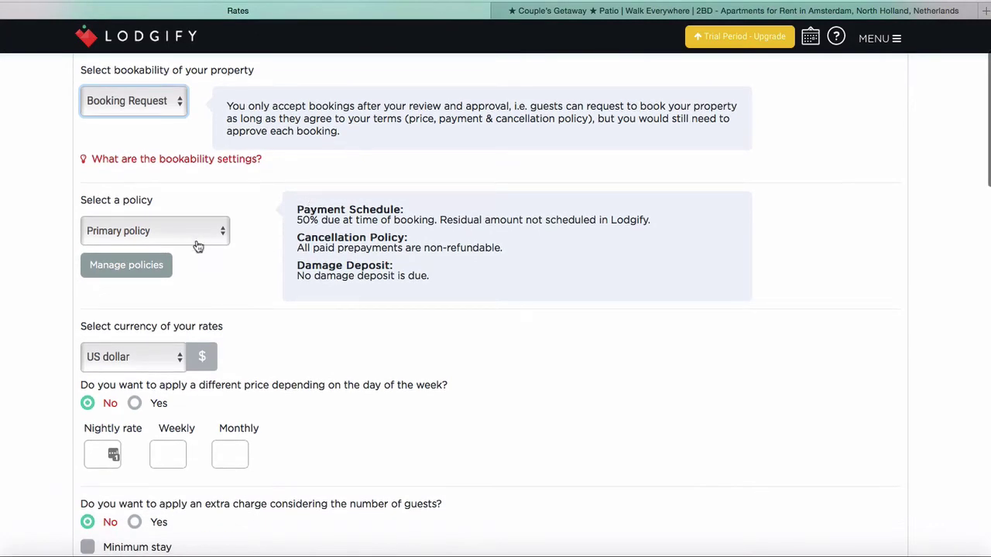
{"action": "scroll", "coordinate": [256, 230], "scroll_direction": "down", "scroll_amount": 4}
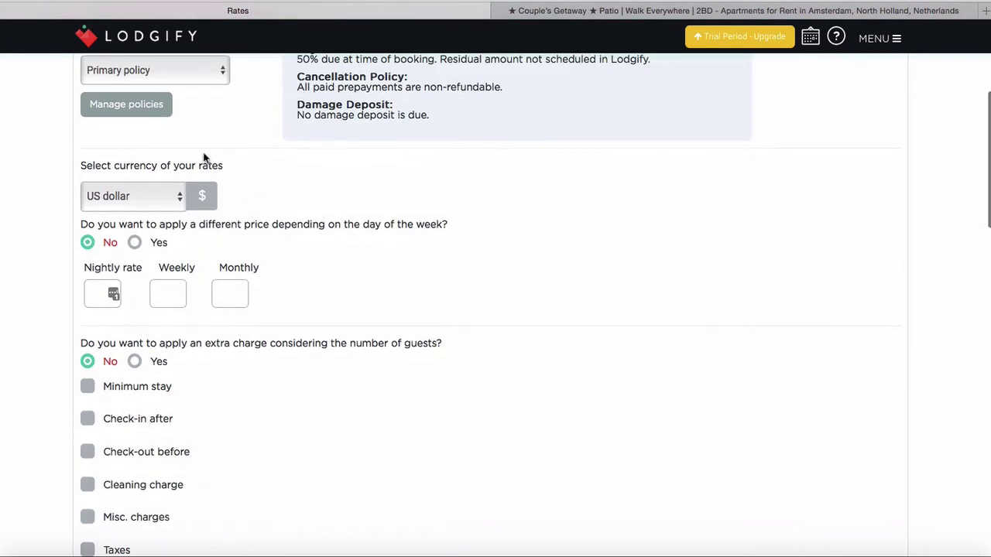
{"action": "left_click", "coordinate": [163, 196]}
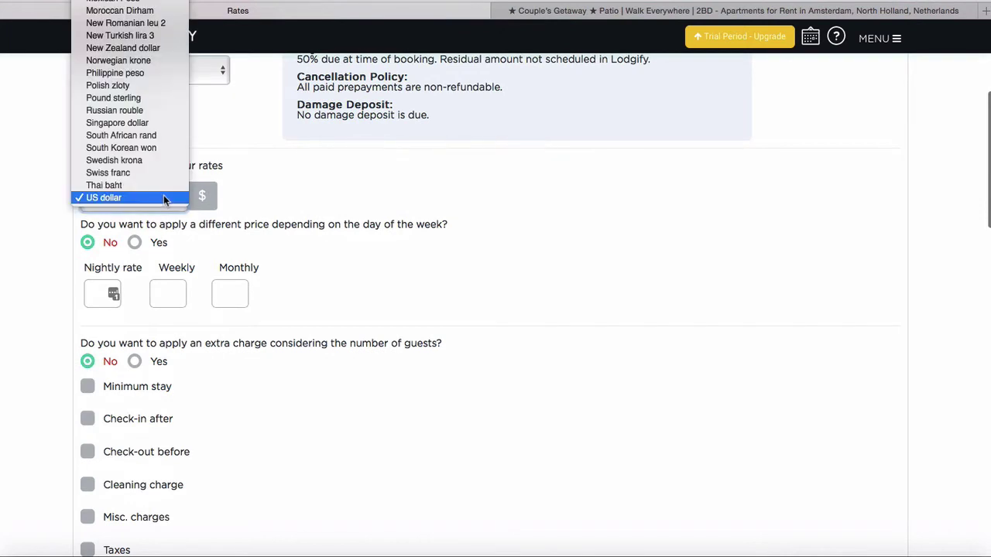
{"action": "scroll", "coordinate": [164, 196], "scroll_direction": "up", "scroll_amount": 3}
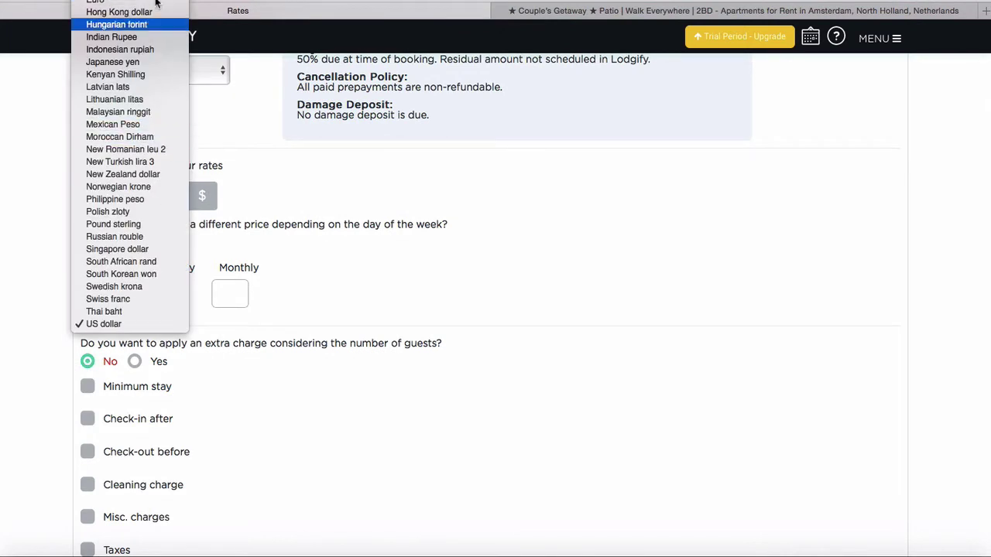
{"action": "key", "text": "Escape"}
{"action": "scroll", "coordinate": [347, 226], "scroll_direction": "down", "scroll_amount": 1}
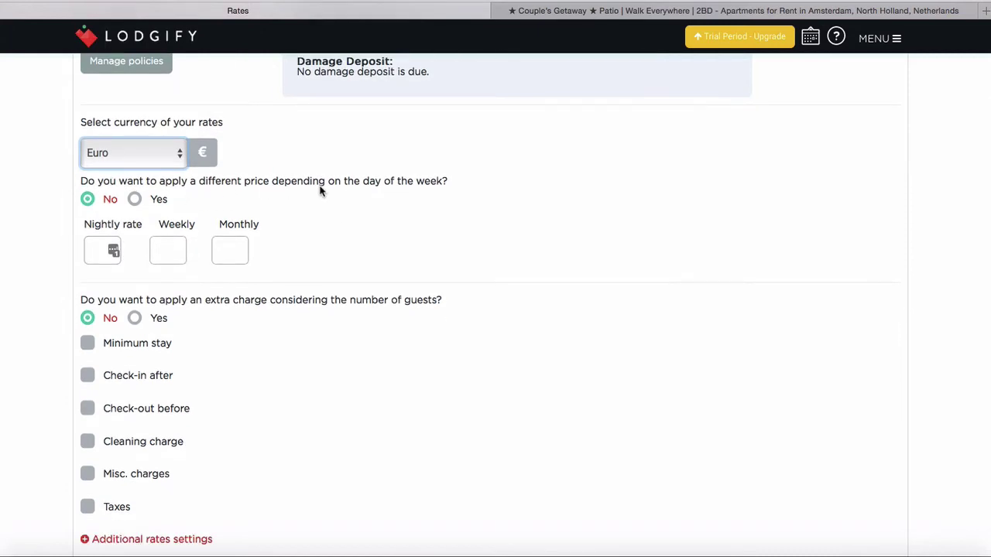
Turn on day-of-week pricing: 150 for Monday–Friday, 200 for Saturday and Sunday
{"action": "left_click", "coordinate": [136, 200]}
{"action": "left_click", "coordinate": [114, 248]}
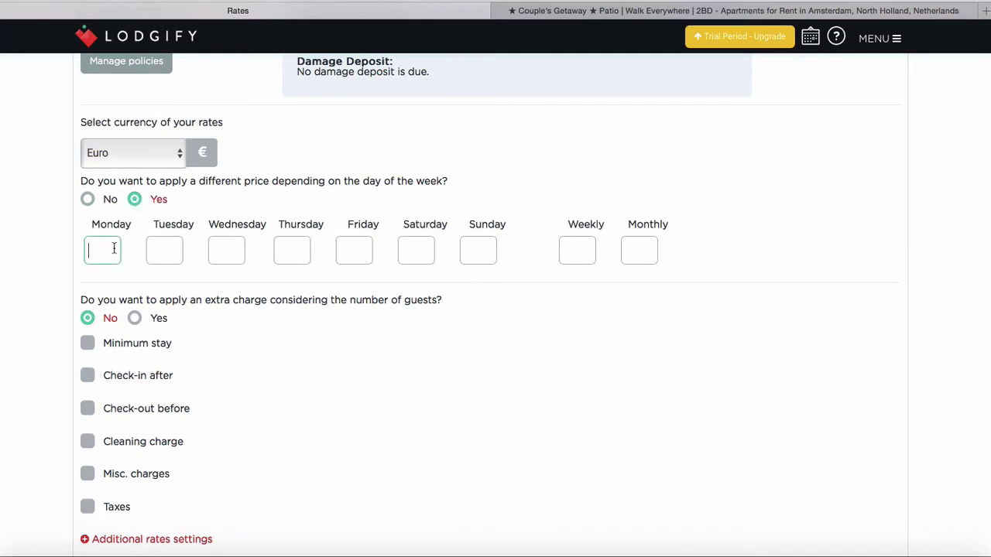
{"action": "type", "text": "150"}
{"action": "left_click", "coordinate": [163, 246]}
{"action": "type", "text": "15"}
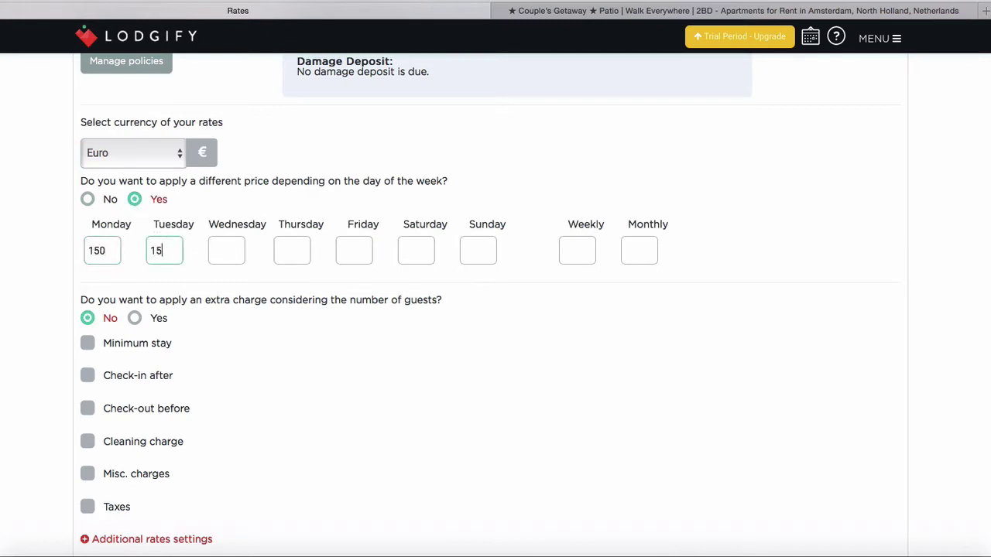
{"action": "type", "text": "0"}
{"action": "left_click", "coordinate": [230, 248]}
{"action": "type", "text": "150"}
{"action": "left_click", "coordinate": [290, 256]}
{"action": "type", "text": "150"}
{"action": "left_click", "coordinate": [356, 246]}
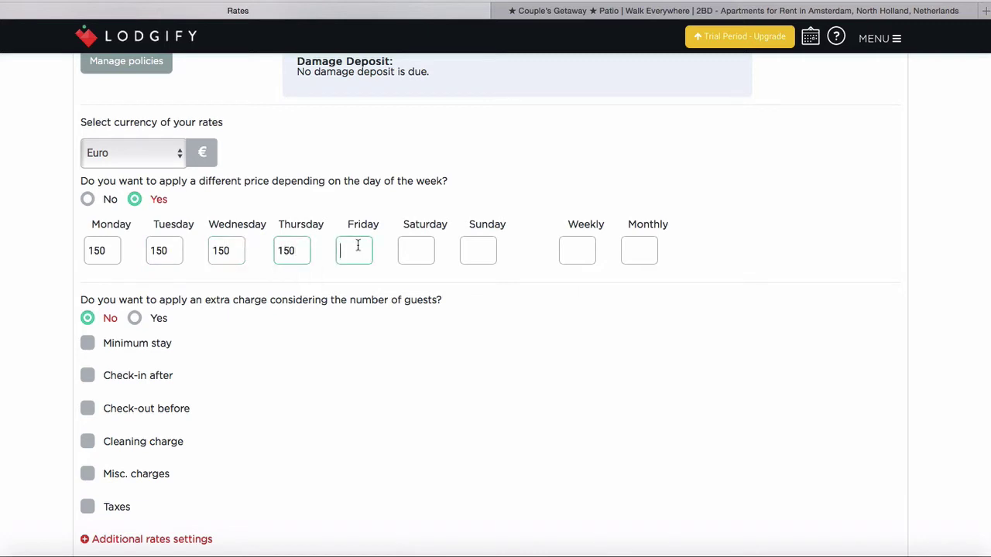
{"action": "type", "text": "150"}
{"action": "left_click", "coordinate": [421, 256]}
{"action": "type", "text": "200"}
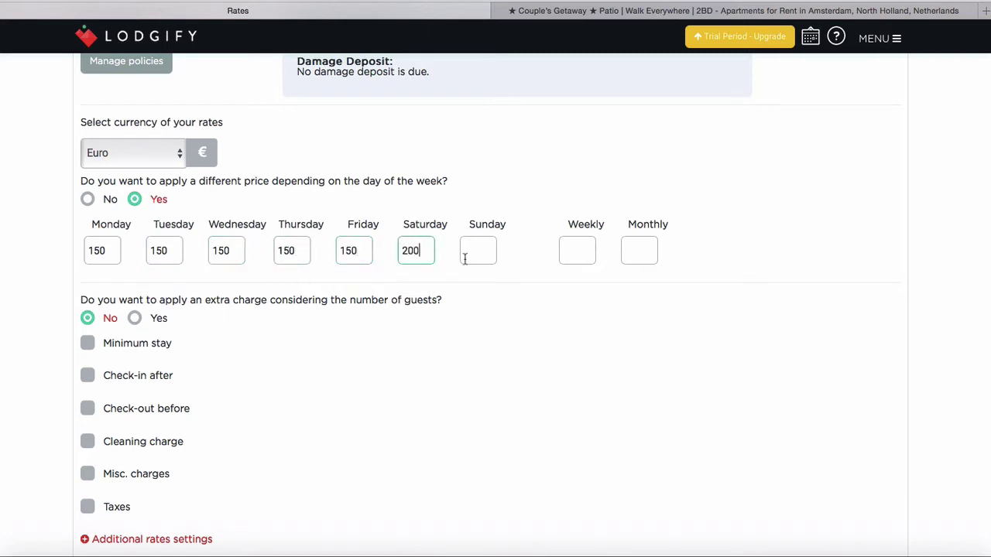
{"action": "left_click", "coordinate": [468, 255]}
{"action": "type", "text": "200"}
Set the weekly price to 1050 and the monthly price to 3500
{"action": "left_click", "coordinate": [572, 252]}
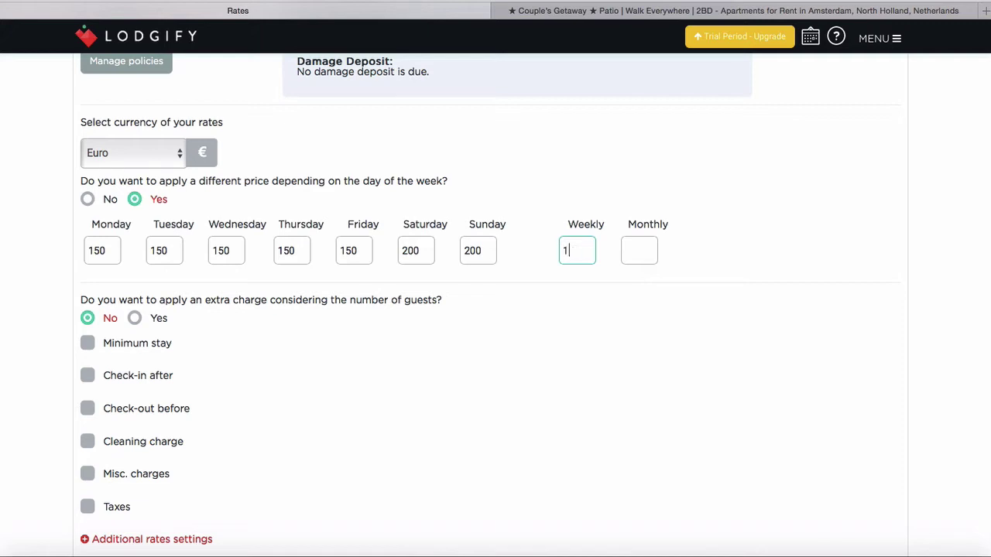
{"action": "type", "text": "50"}
{"action": "left_click", "coordinate": [644, 248]}
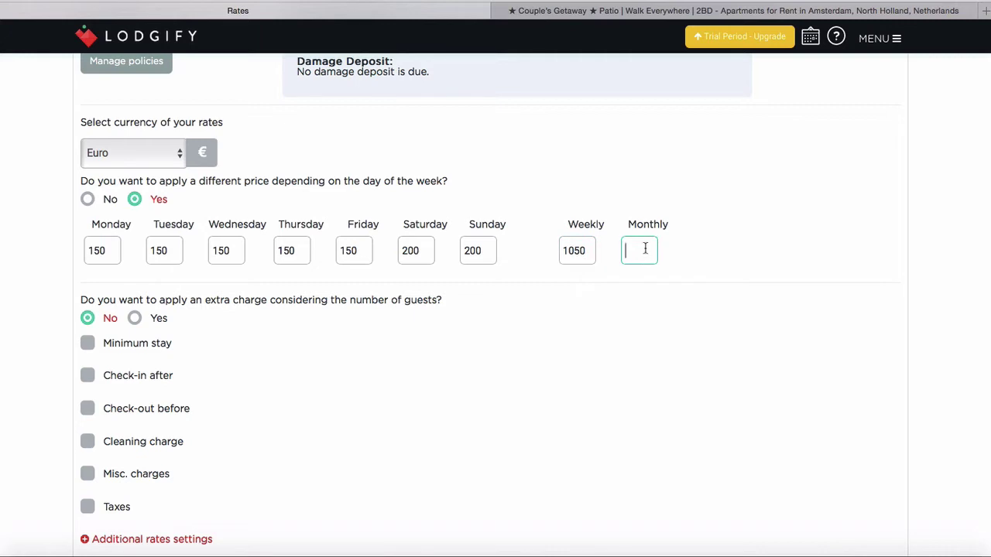
{"action": "type", "text": "30"}
{"action": "type", "text": "00"}
{"action": "left_click", "coordinate": [583, 330]}
{"action": "scroll", "coordinate": [518, 341], "scroll_direction": "down", "scroll_amount": 2}
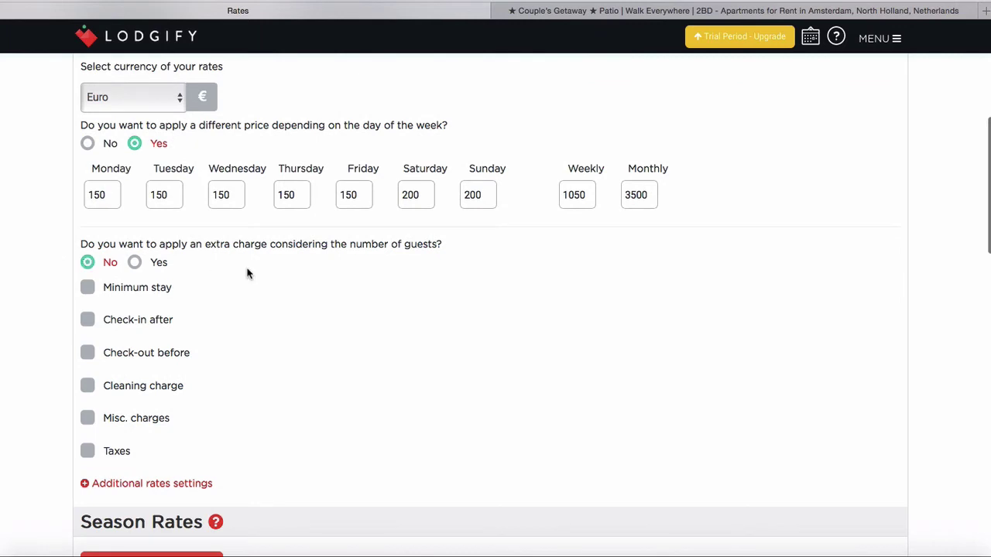
Require a minimum stay of 2 nights
{"action": "scroll", "coordinate": [247, 273], "scroll_direction": "down", "scroll_amount": 2}
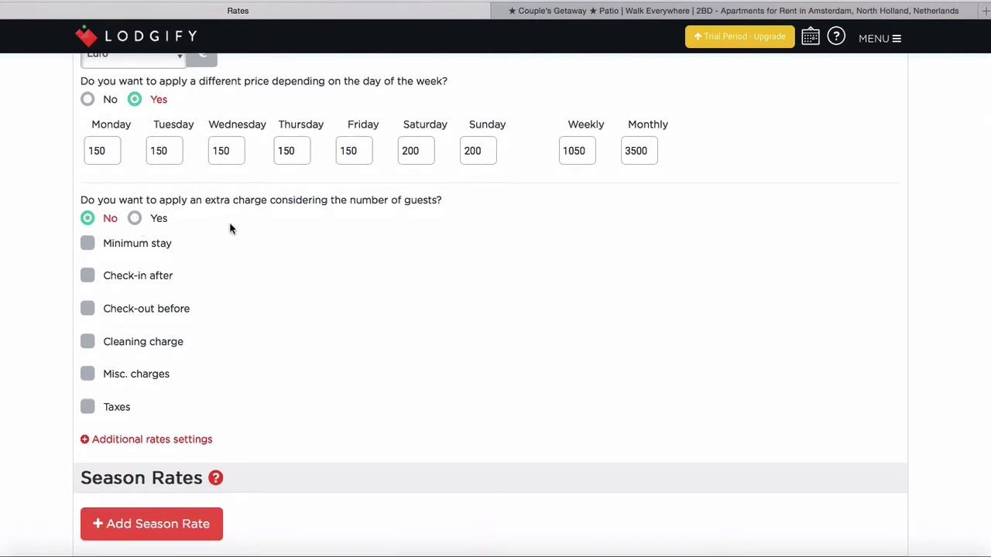
{"action": "scroll", "coordinate": [230, 228], "scroll_direction": "down", "scroll_amount": 2}
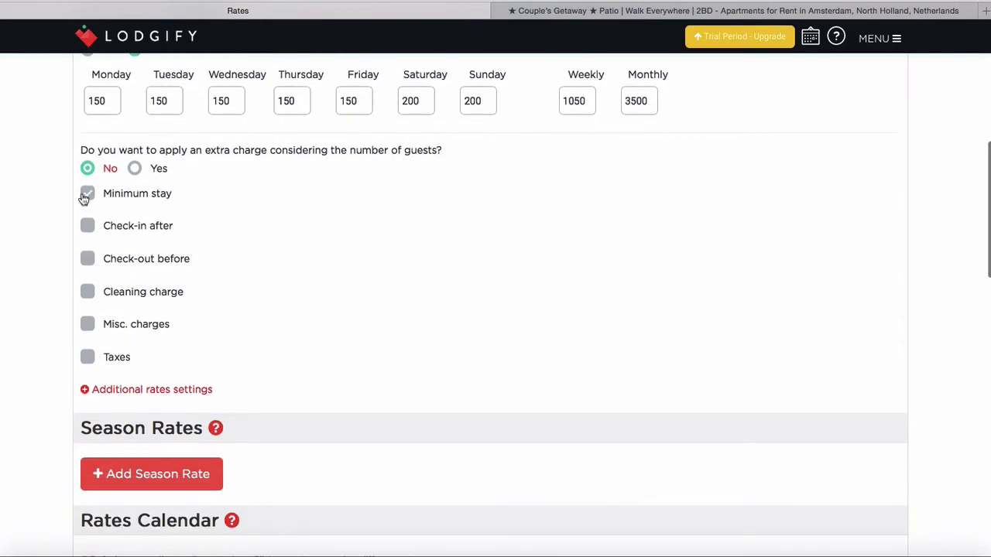
{"action": "left_click", "coordinate": [87, 194]}
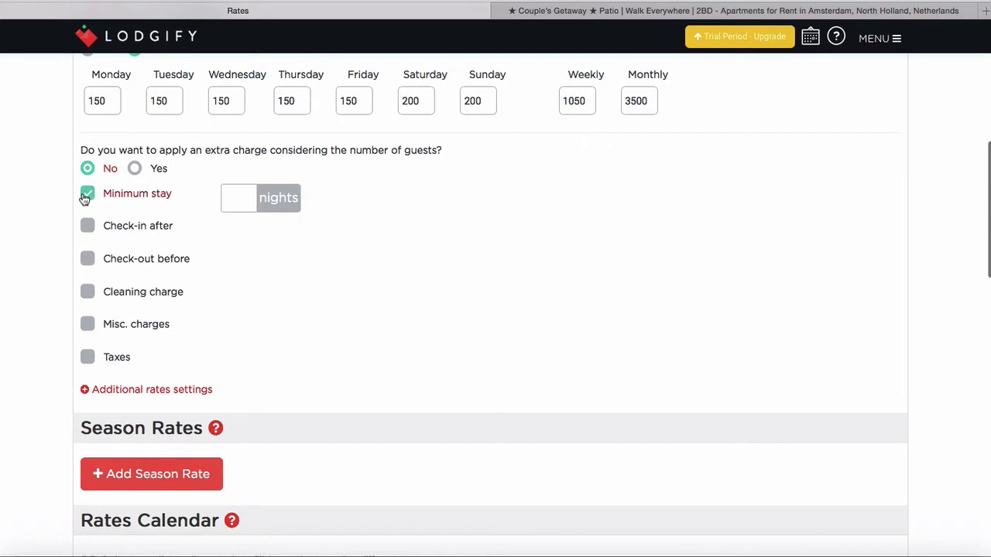
{"action": "left_click", "coordinate": [238, 196]}
{"action": "type", "text": "2"}
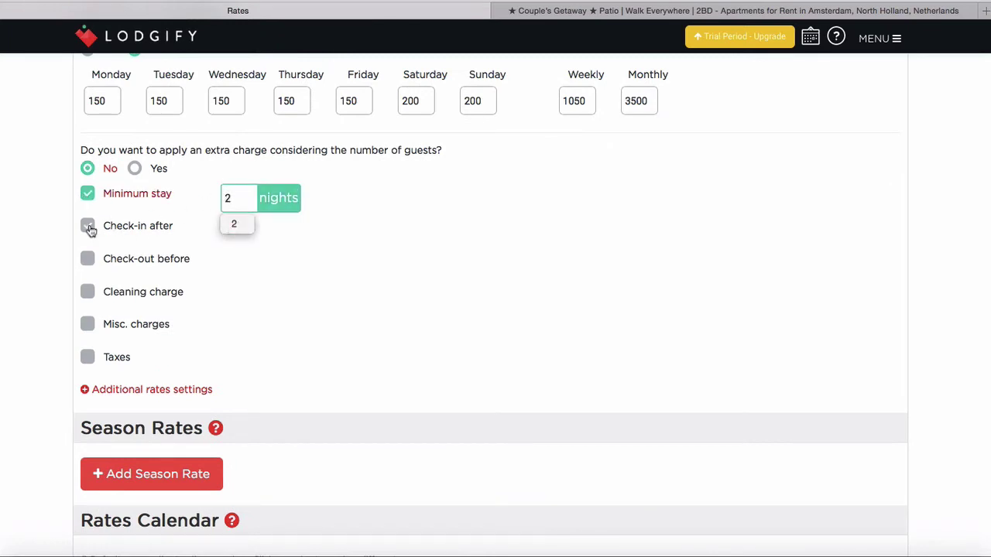
Set check-in after 03:00 PM and check-out before 12:00 PM
{"action": "left_click", "coordinate": [87, 226]}
{"action": "left_click", "coordinate": [276, 232]}
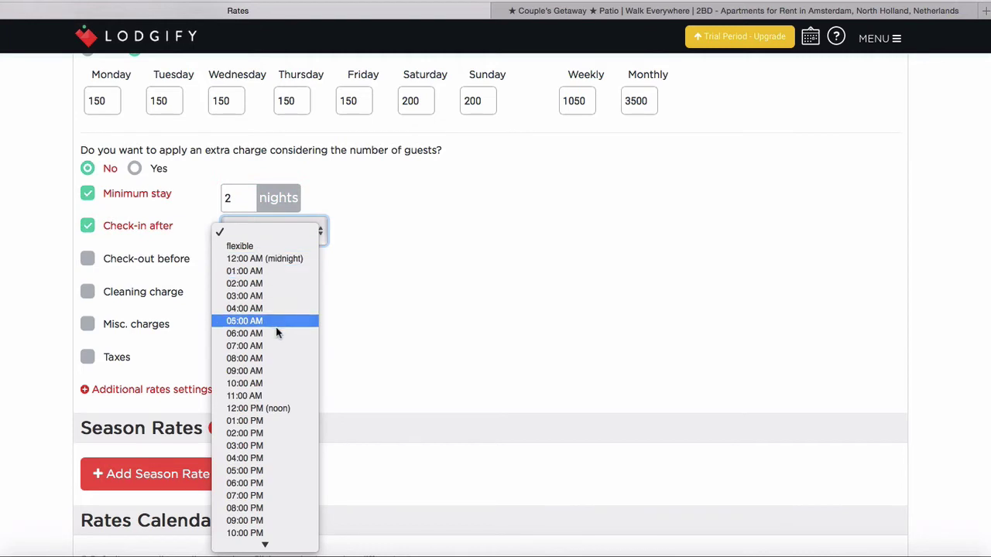
{"action": "left_click", "coordinate": [275, 449]}
{"action": "left_click", "coordinate": [87, 259]}
{"action": "left_click", "coordinate": [274, 262]}
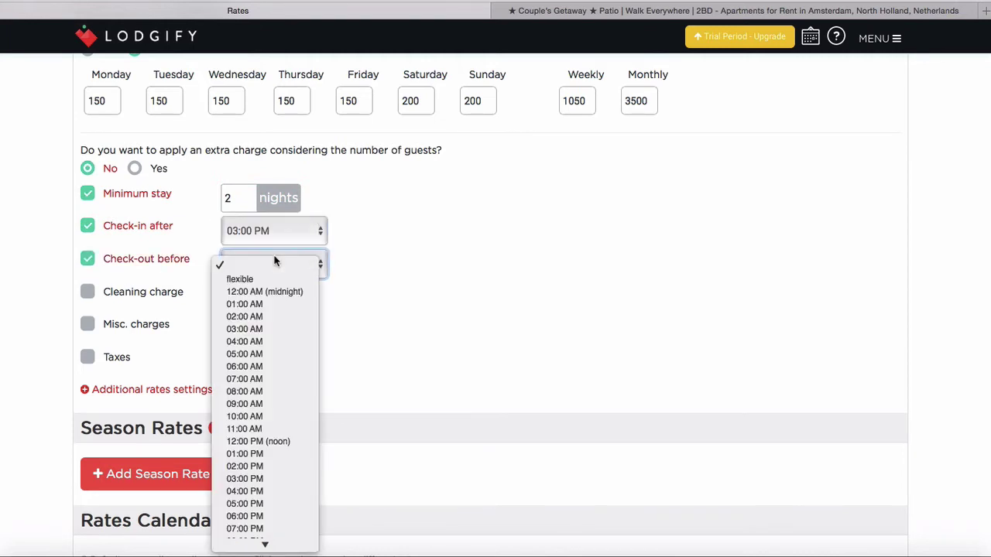
{"action": "left_click", "coordinate": [276, 442]}
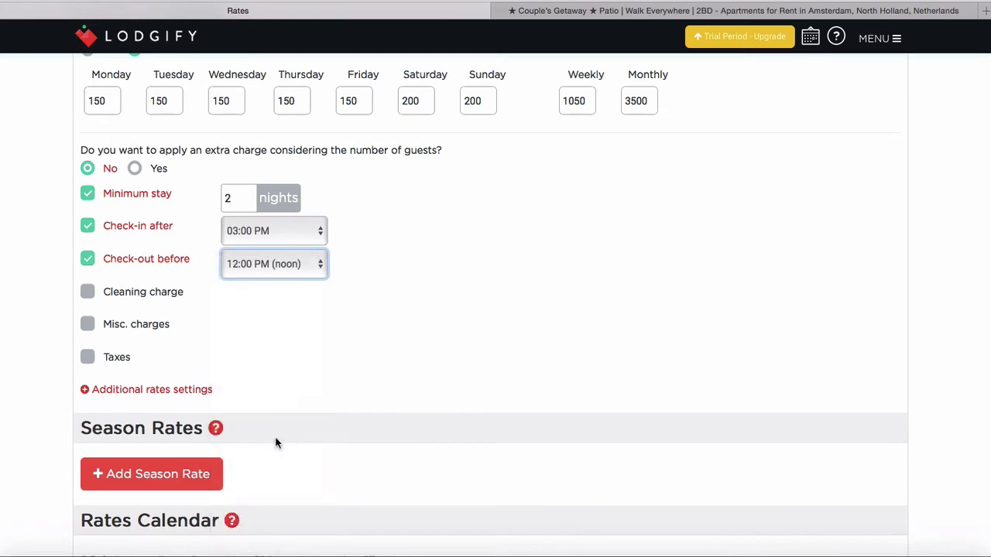
Add a 50 € cleaning charge
{"action": "left_click", "coordinate": [89, 296]}
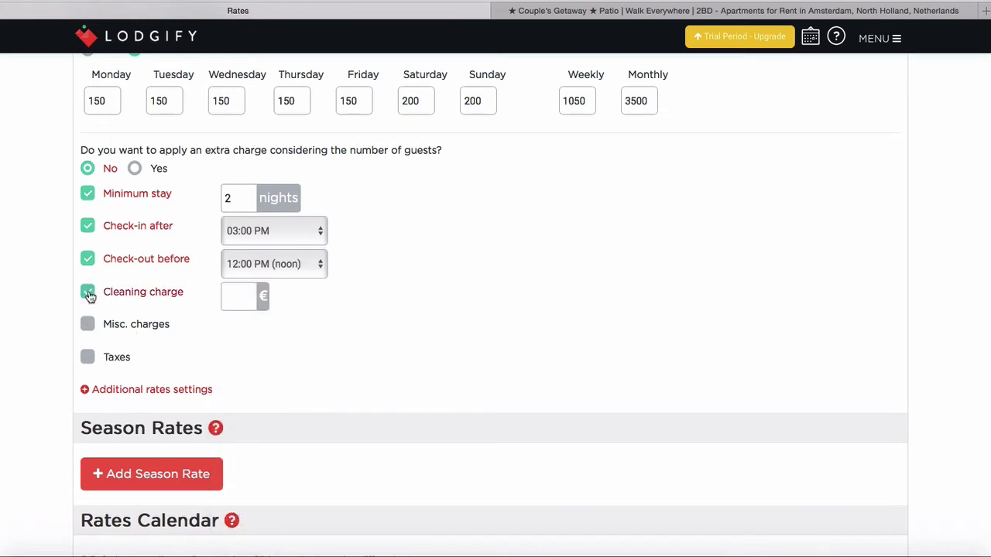
{"action": "left_click", "coordinate": [250, 297]}
{"action": "type", "text": "5"}
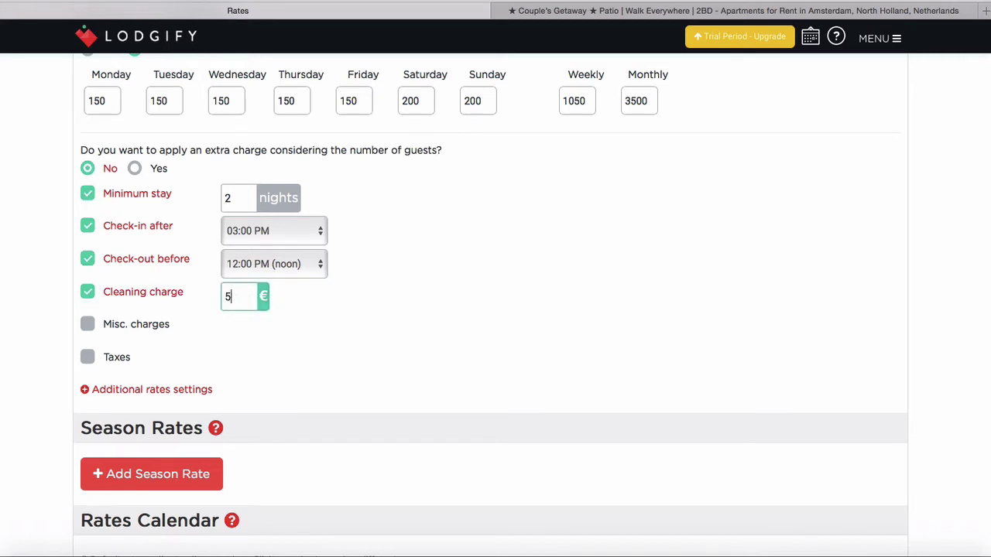
{"action": "type", "text": "0"}
Try a fixed-value miscellaneous charge and taxes, then remove both again
{"action": "left_click", "coordinate": [88, 325]}
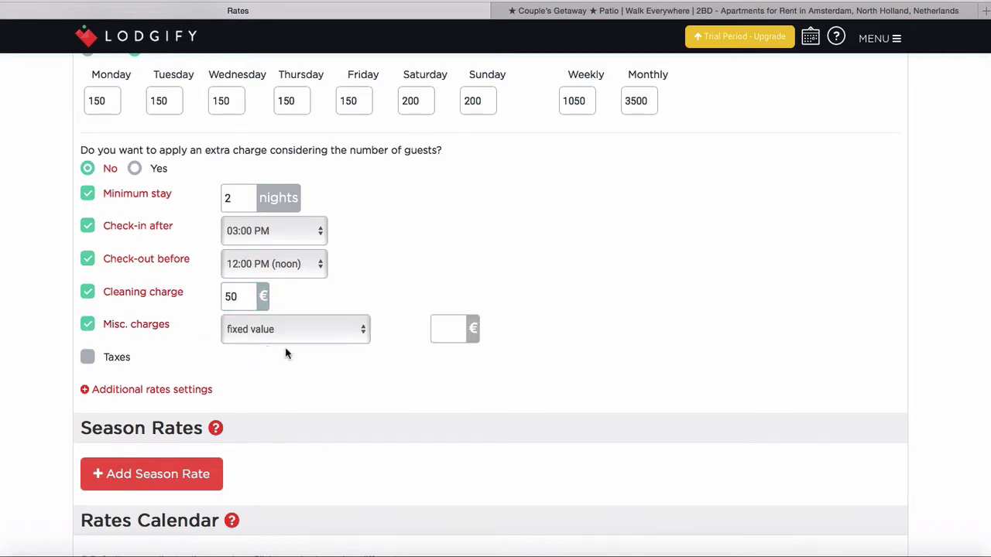
{"action": "left_click", "coordinate": [347, 331]}
{"action": "left_click", "coordinate": [348, 328]}
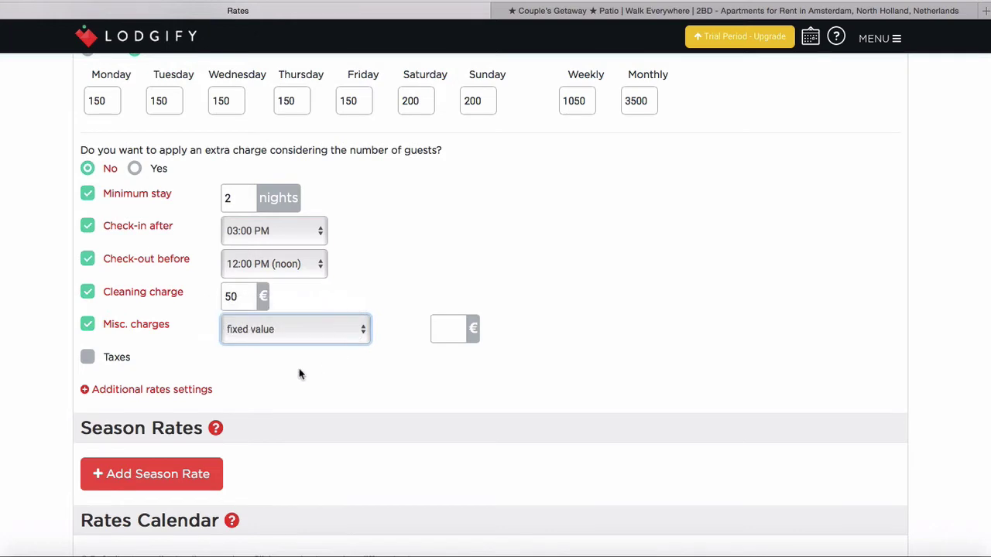
{"action": "scroll", "coordinate": [140, 287], "scroll_direction": "down", "scroll_amount": 2}
{"action": "left_click", "coordinate": [88, 298]}
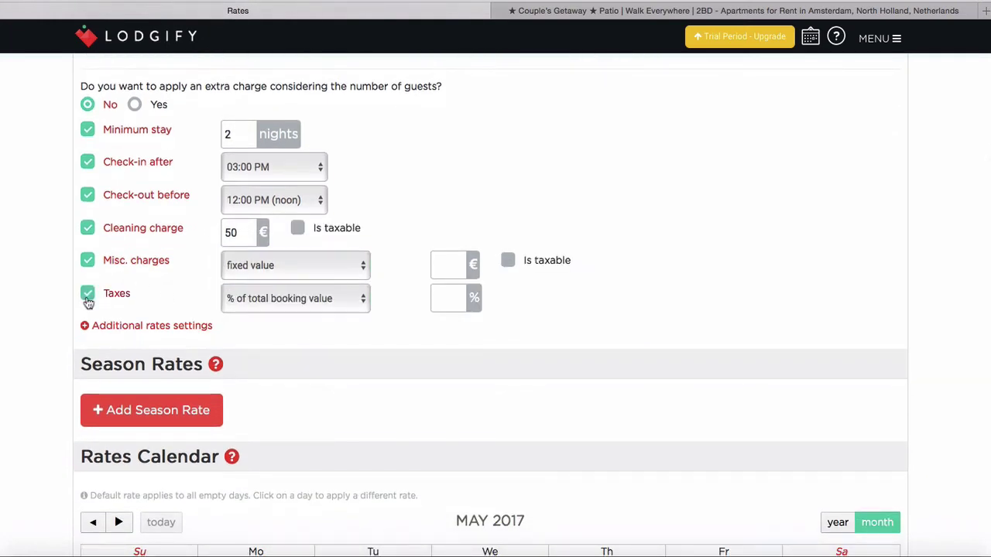
{"action": "left_click", "coordinate": [87, 295]}
{"action": "left_click", "coordinate": [87, 261]}
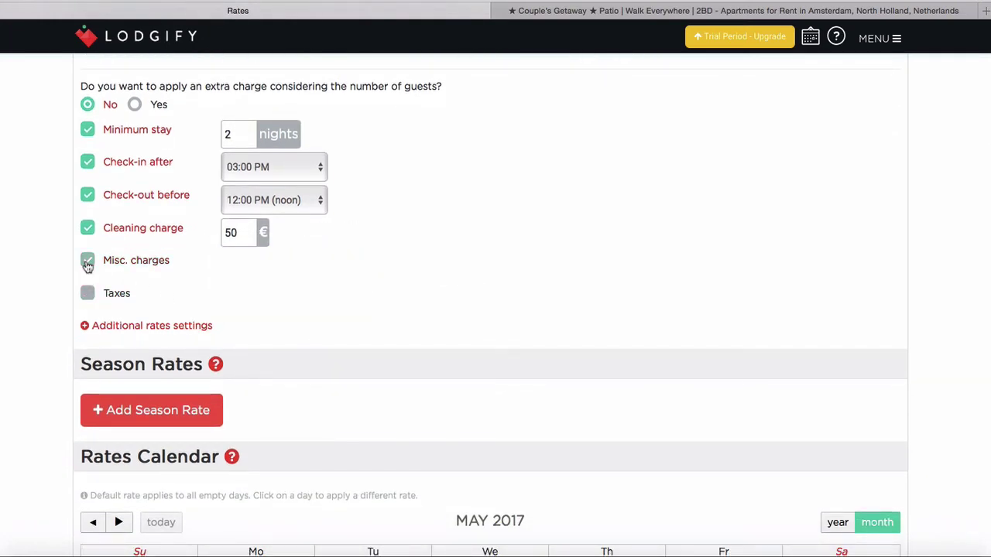
{"action": "scroll", "coordinate": [590, 216], "scroll_direction": "down", "scroll_amount": 4}
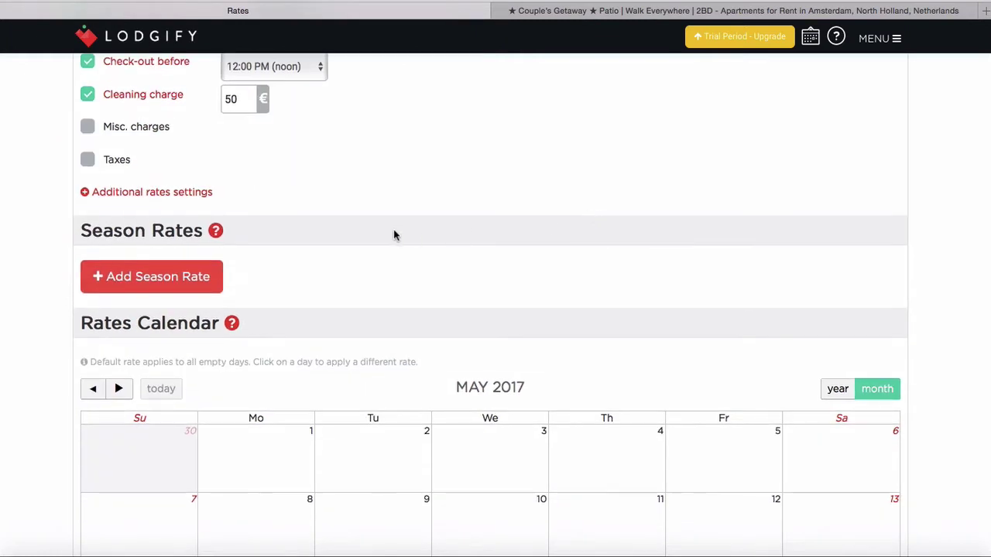
Save the Rates page and continue to step 4, Contact & Reviews
{"action": "scroll", "coordinate": [395, 235], "scroll_direction": "down", "scroll_amount": 1}
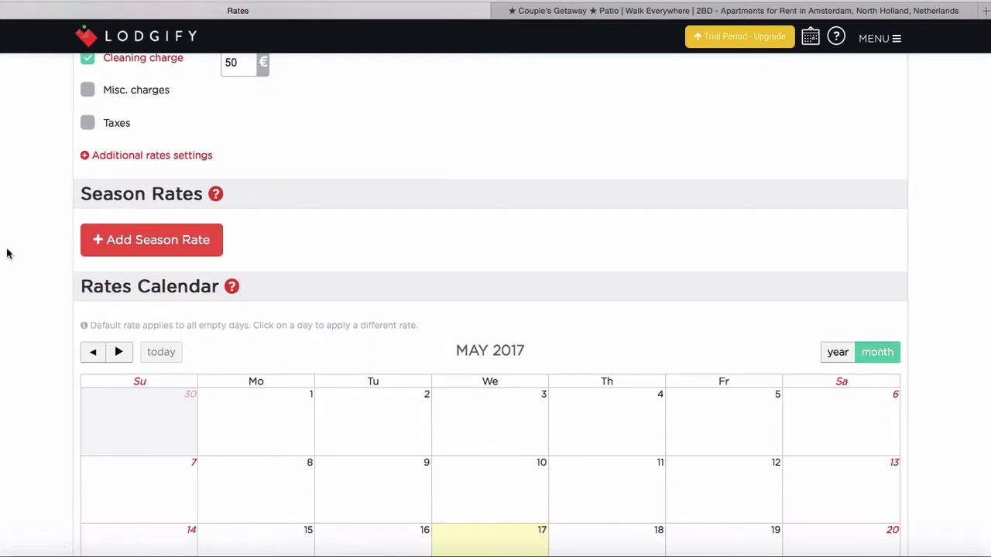
{"action": "scroll", "coordinate": [7, 253], "scroll_direction": "down", "scroll_amount": 3}
{"action": "scroll", "coordinate": [6, 253], "scroll_direction": "down", "scroll_amount": 10}
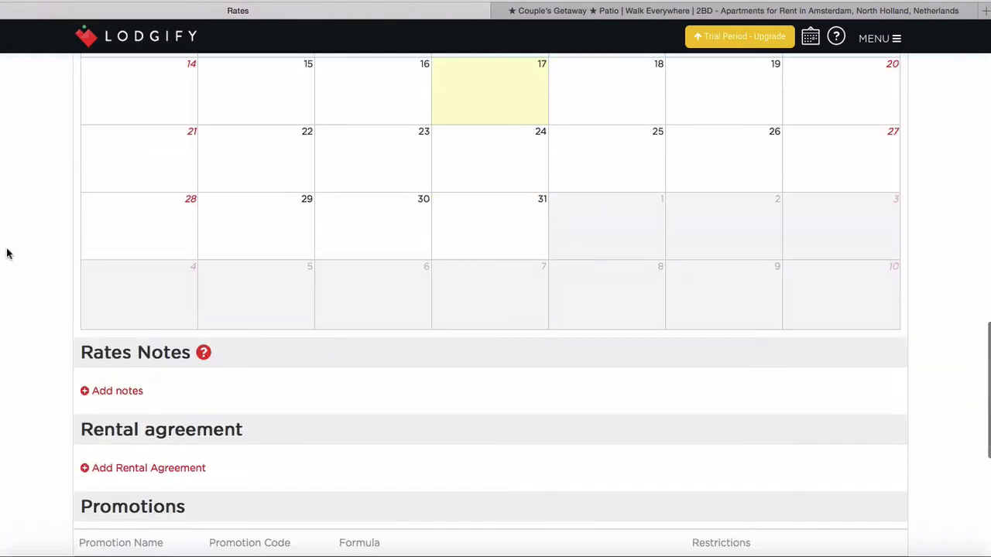
{"action": "scroll", "coordinate": [6, 253], "scroll_direction": "down", "scroll_amount": 5}
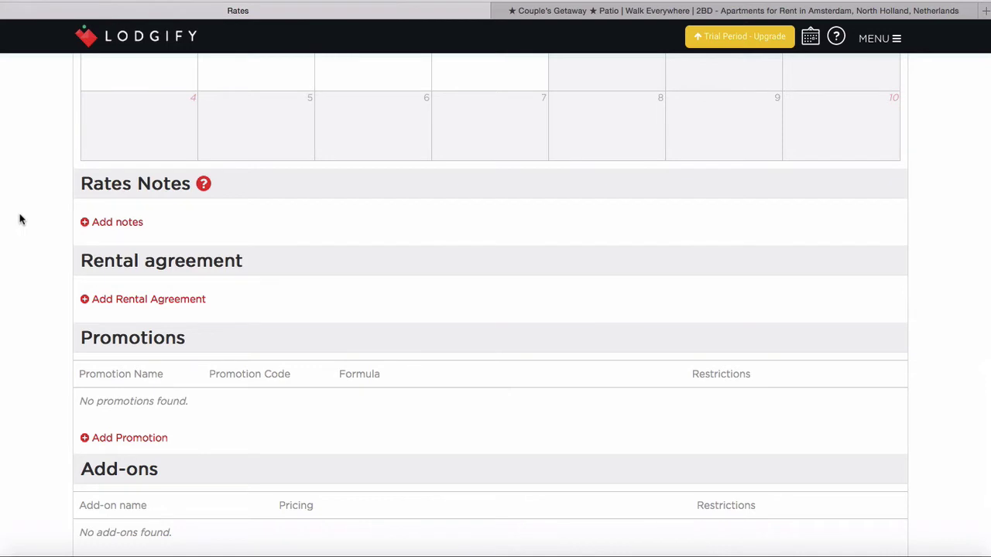
{"action": "scroll", "coordinate": [21, 220], "scroll_direction": "down", "scroll_amount": 2}
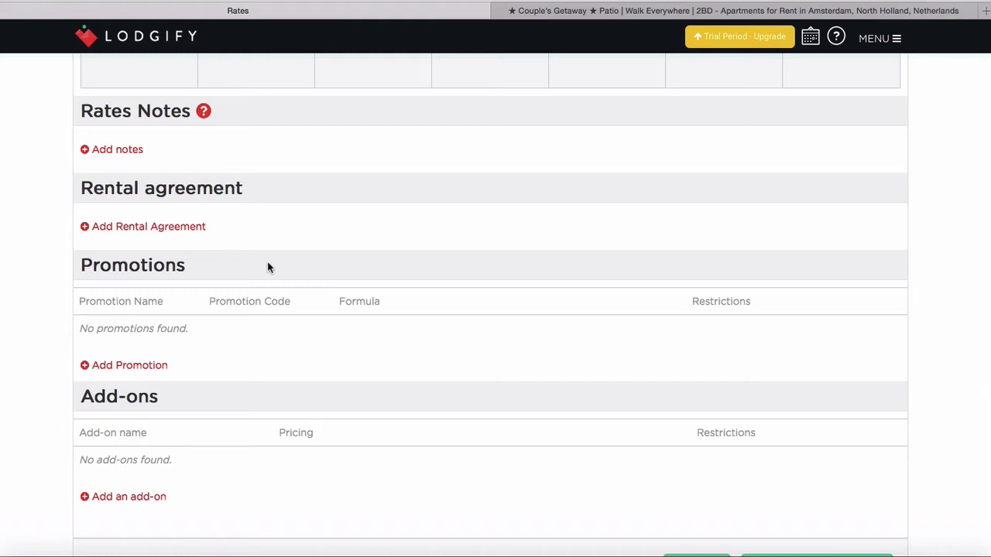
{"action": "scroll", "coordinate": [267, 267], "scroll_direction": "down", "scroll_amount": 4}
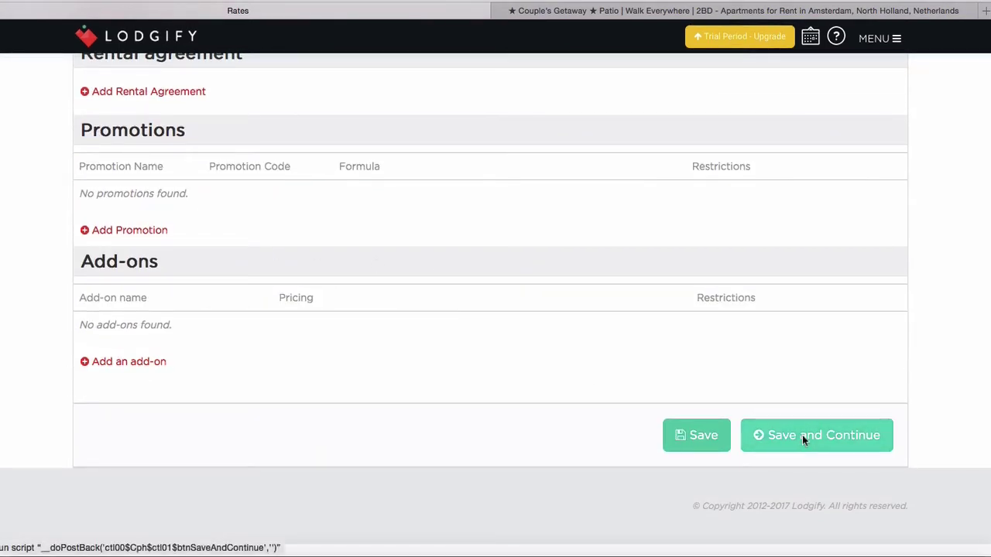
{"action": "left_click", "coordinate": [802, 437]}
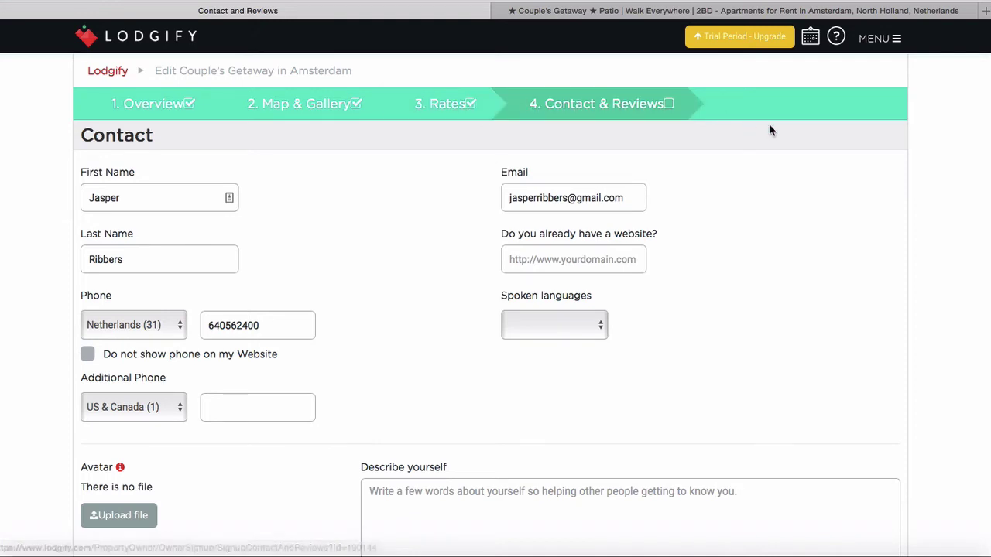
Upload the avatar photo from the Desktop, then scroll down to the Reviews section
{"action": "scroll", "coordinate": [758, 210], "scroll_direction": "down", "scroll_amount": 1}
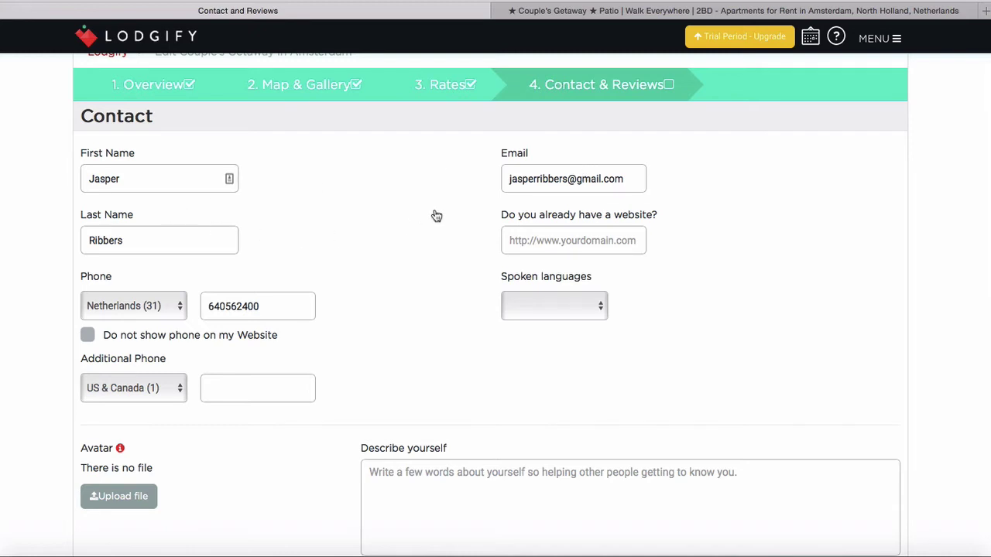
{"action": "scroll", "coordinate": [436, 216], "scroll_direction": "down", "scroll_amount": 1}
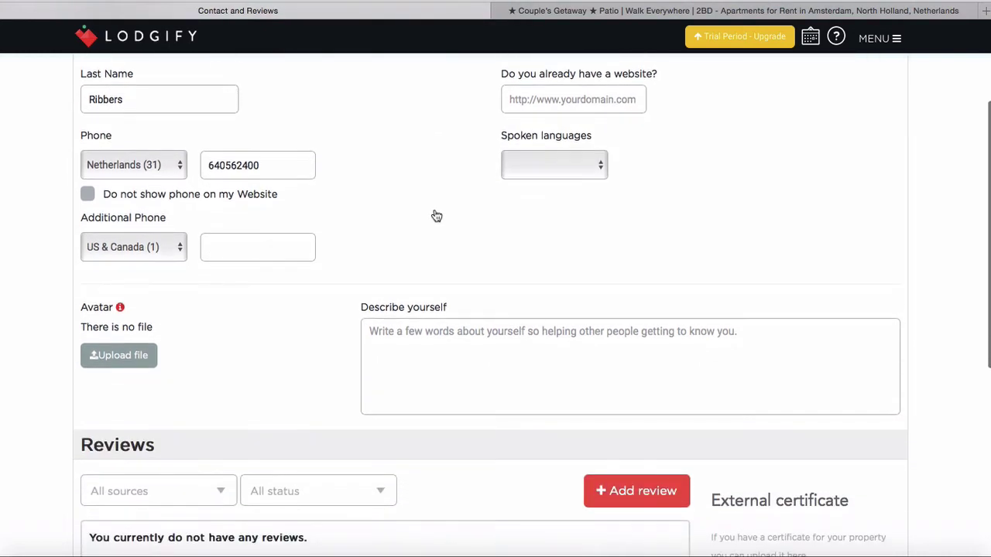
{"action": "scroll", "coordinate": [436, 216], "scroll_direction": "down", "scroll_amount": 3}
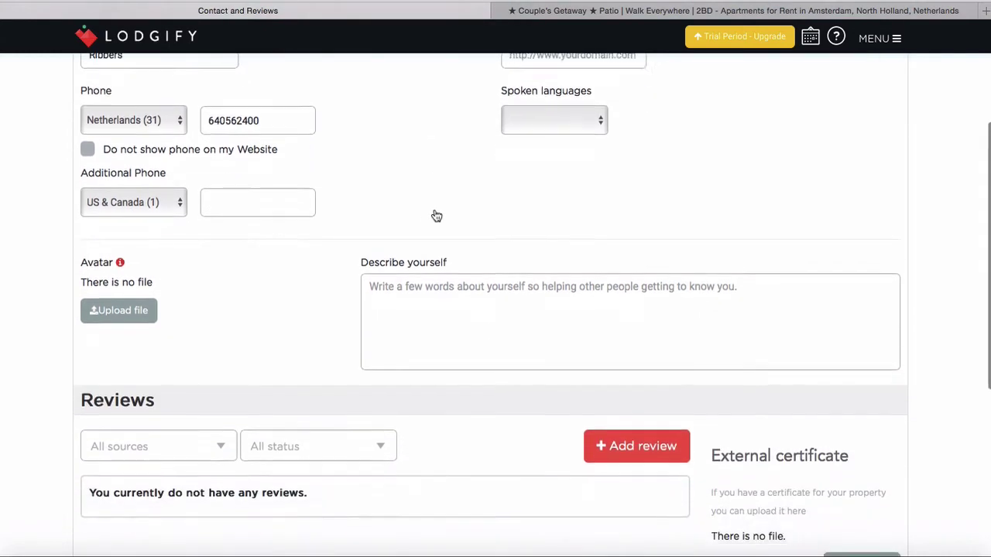
{"action": "left_click", "coordinate": [140, 318]}
{"action": "left_click", "coordinate": [67, 155]}
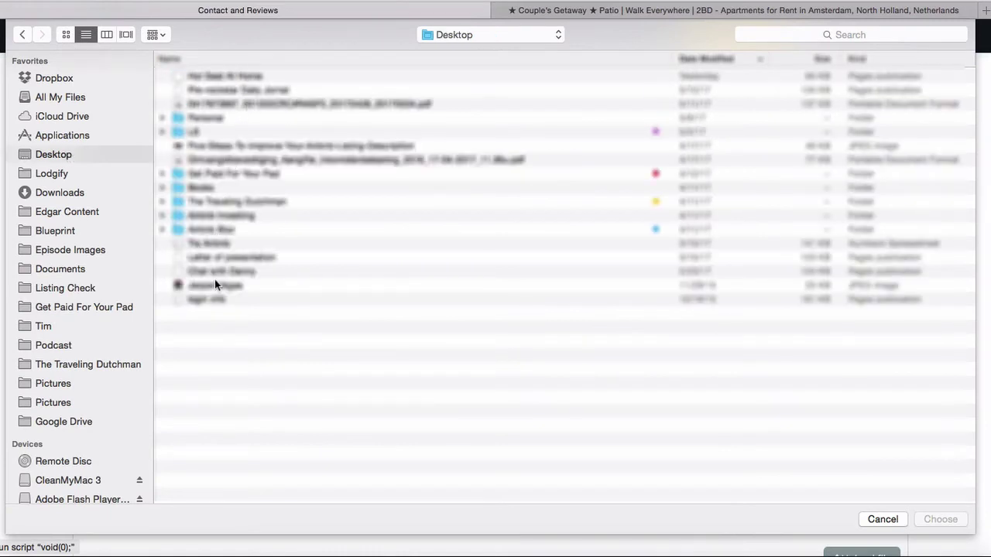
{"action": "left_click", "coordinate": [215, 284]}
{"action": "left_click", "coordinate": [931, 520]}
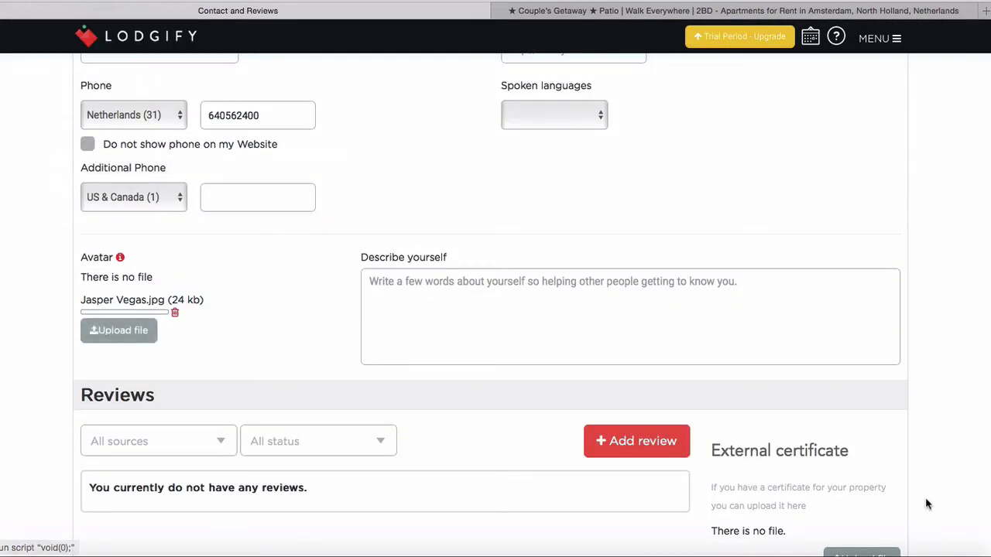
{"action": "scroll", "coordinate": [880, 264], "scroll_direction": "down", "scroll_amount": 1}
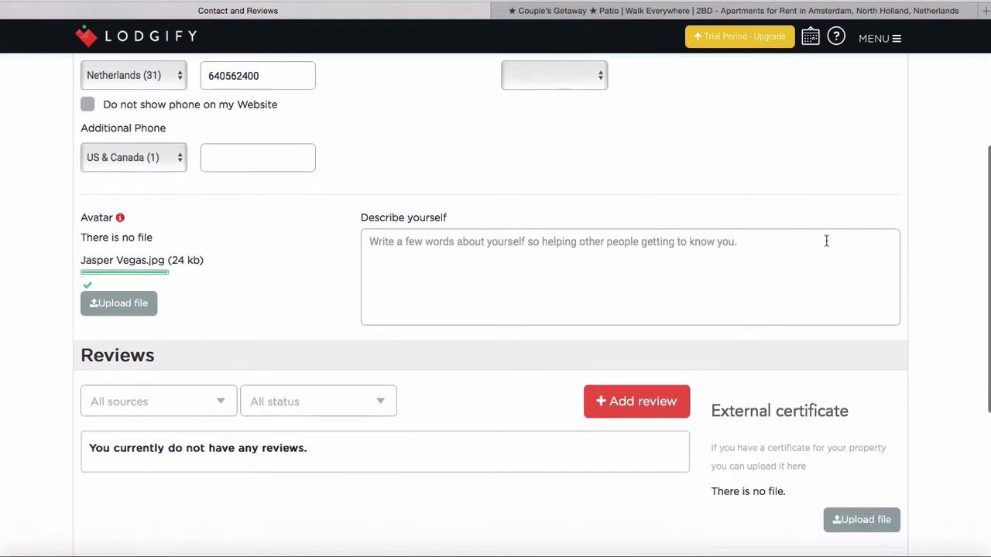
{"action": "scroll", "coordinate": [825, 239], "scroll_direction": "down", "scroll_amount": 3}
{"action": "scroll", "coordinate": [436, 393], "scroll_direction": "down", "scroll_amount": 2}
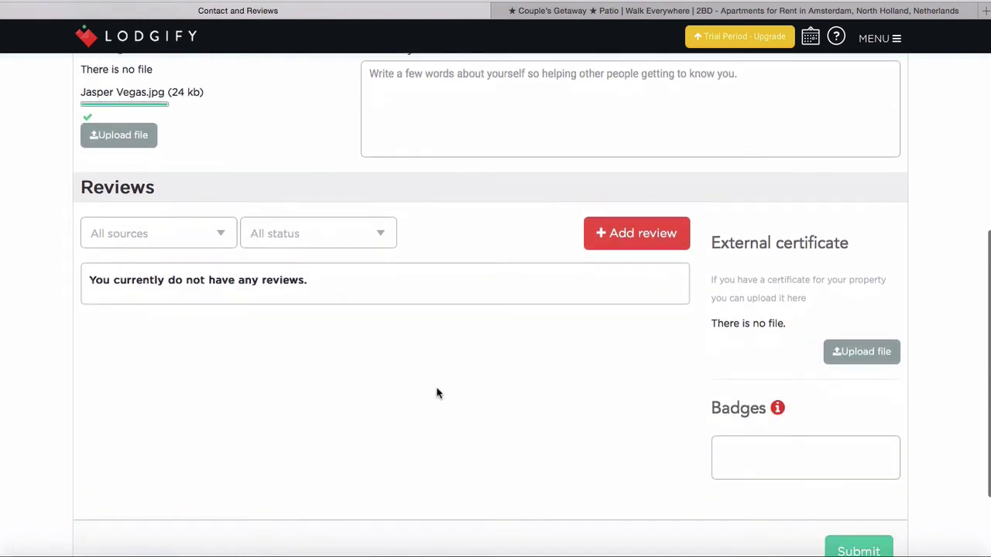
Filter reviews to the Homeaway source and Submitted status
{"action": "left_click", "coordinate": [220, 238]}
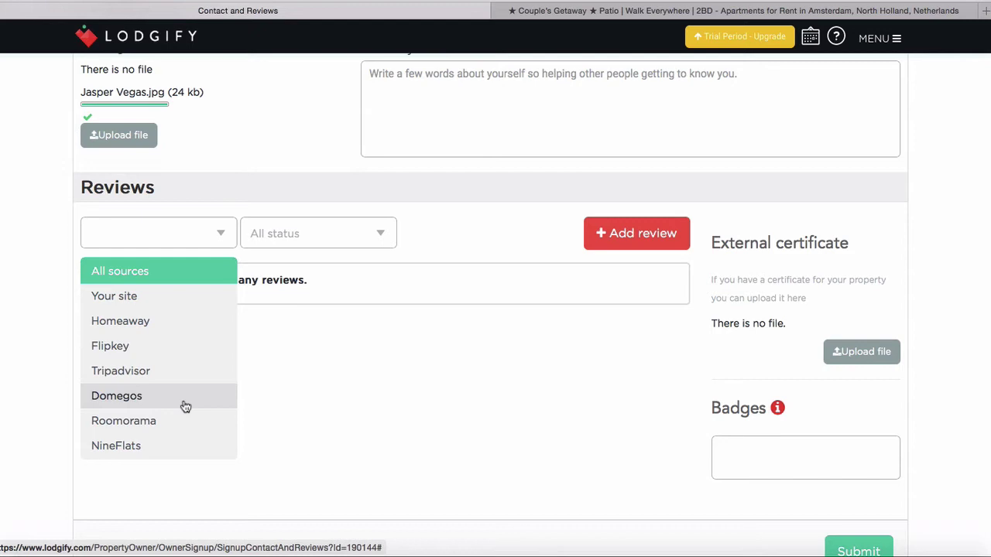
{"action": "left_click", "coordinate": [192, 324]}
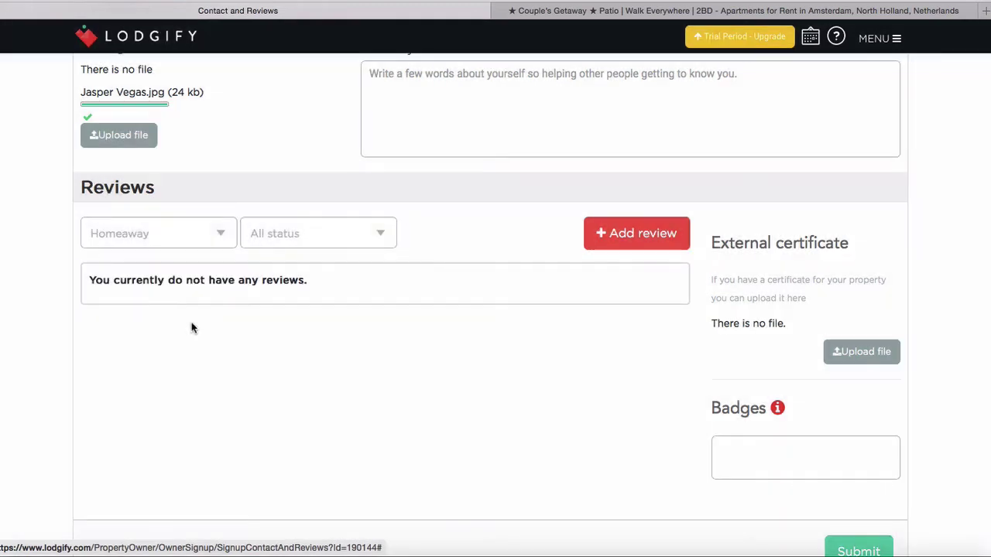
{"action": "left_click", "coordinate": [364, 233]}
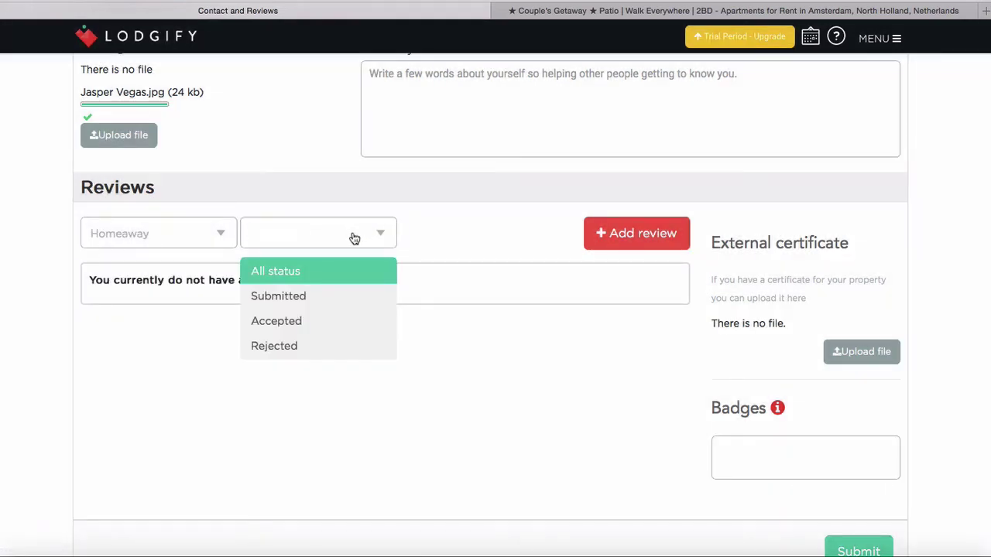
{"action": "left_click", "coordinate": [333, 299]}
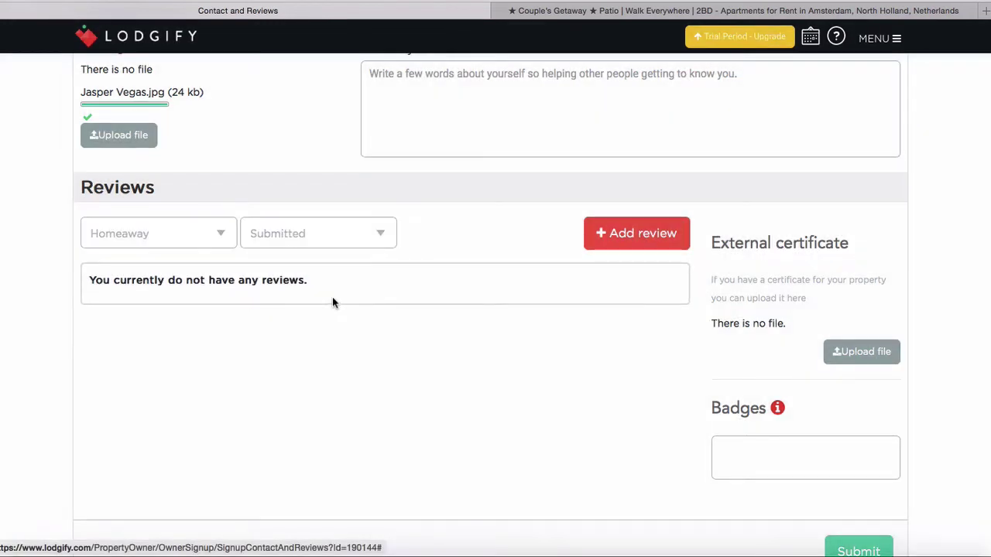
{"action": "left_click", "coordinate": [228, 242]}
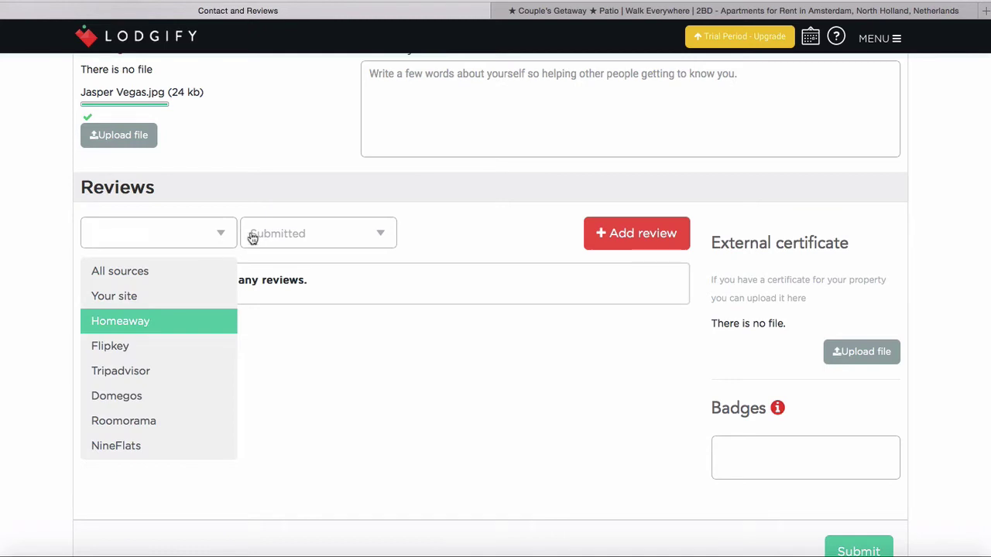
{"action": "left_click", "coordinate": [457, 231]}
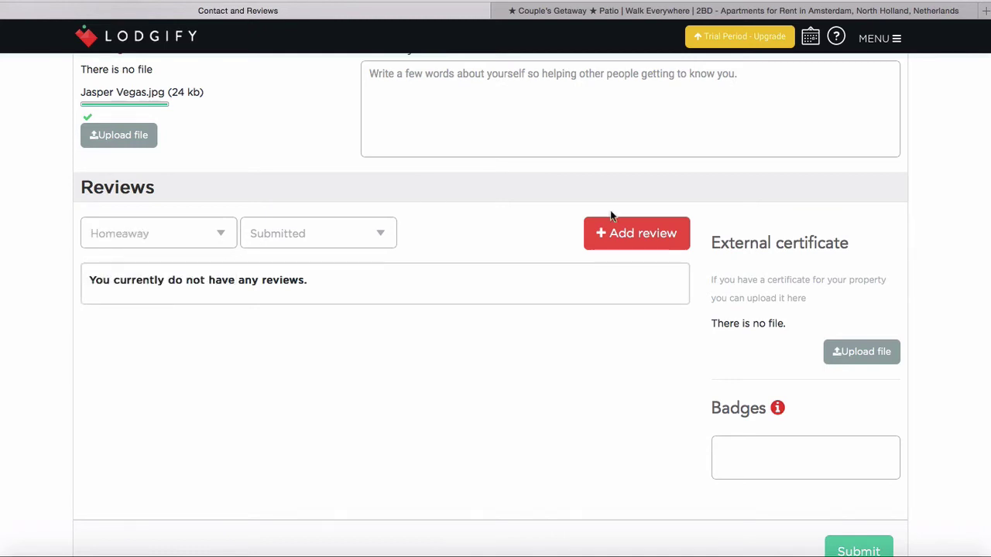
Close the Add review form without adding a review, then submit the step
{"action": "left_click", "coordinate": [630, 233]}
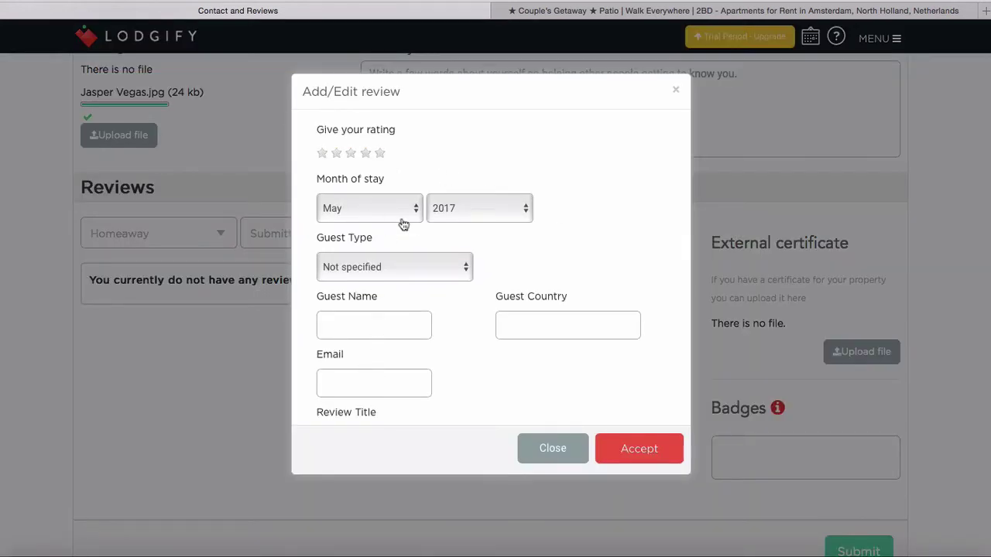
{"action": "left_click", "coordinate": [676, 91]}
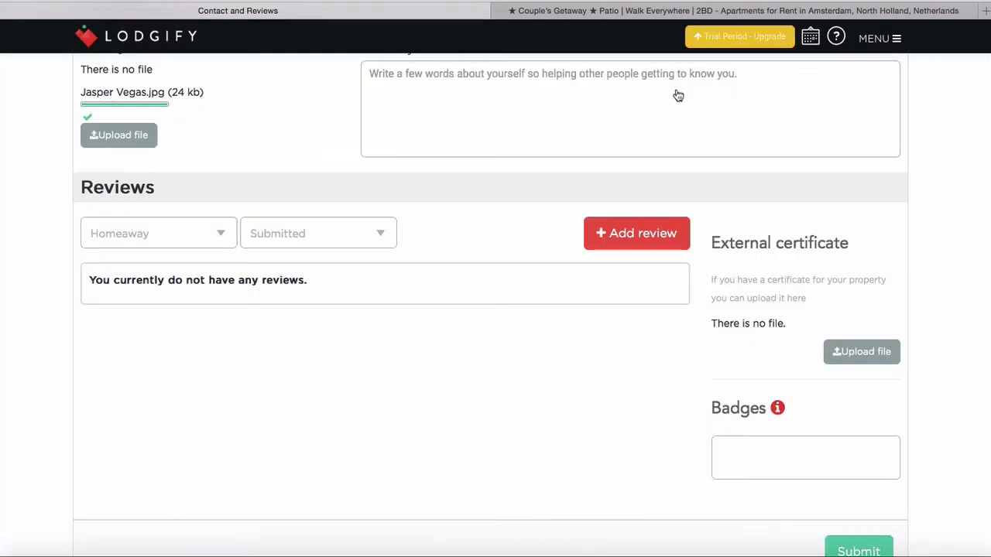
{"action": "scroll", "coordinate": [739, 283], "scroll_direction": "down", "scroll_amount": 3}
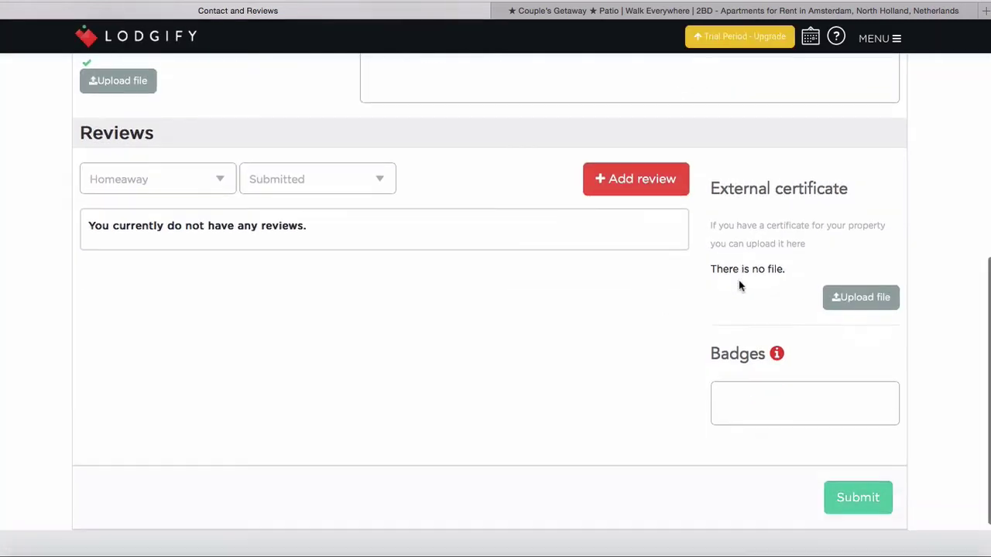
{"action": "left_click", "coordinate": [859, 437]}
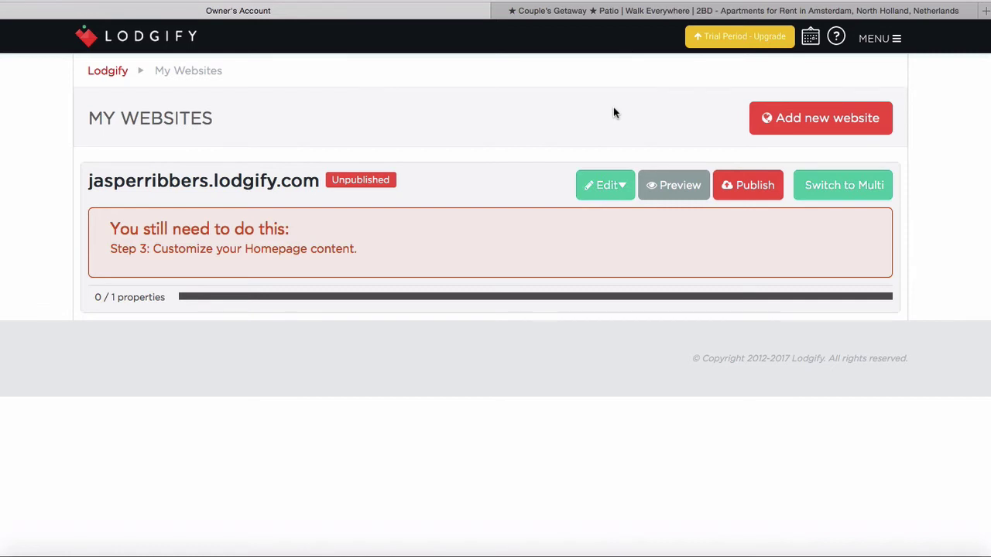
From My Websites, start a new website and shorten its prefilled name by two characters
{"action": "left_click", "coordinate": [898, 38]}
{"action": "left_click", "coordinate": [812, 128]}
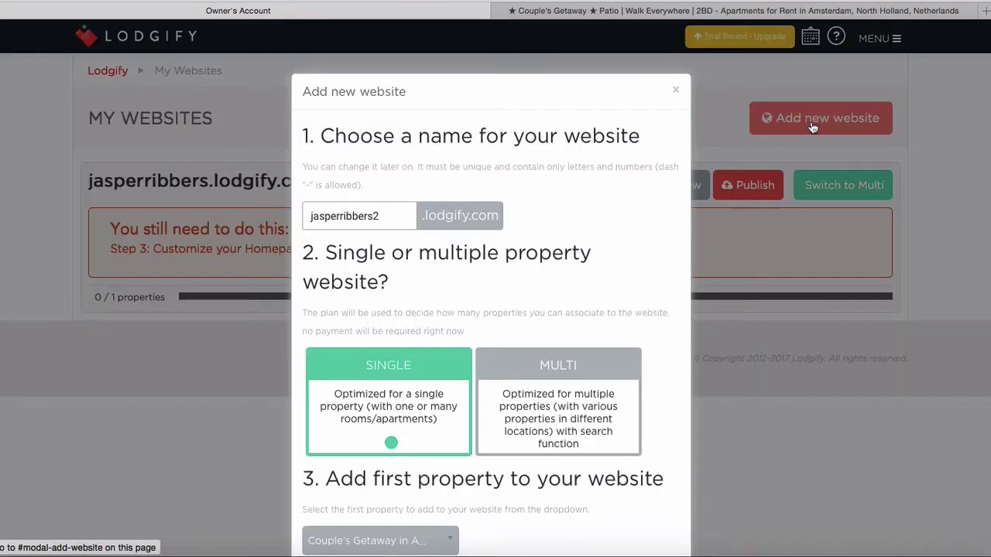
{"action": "double_click", "coordinate": [391, 214]}
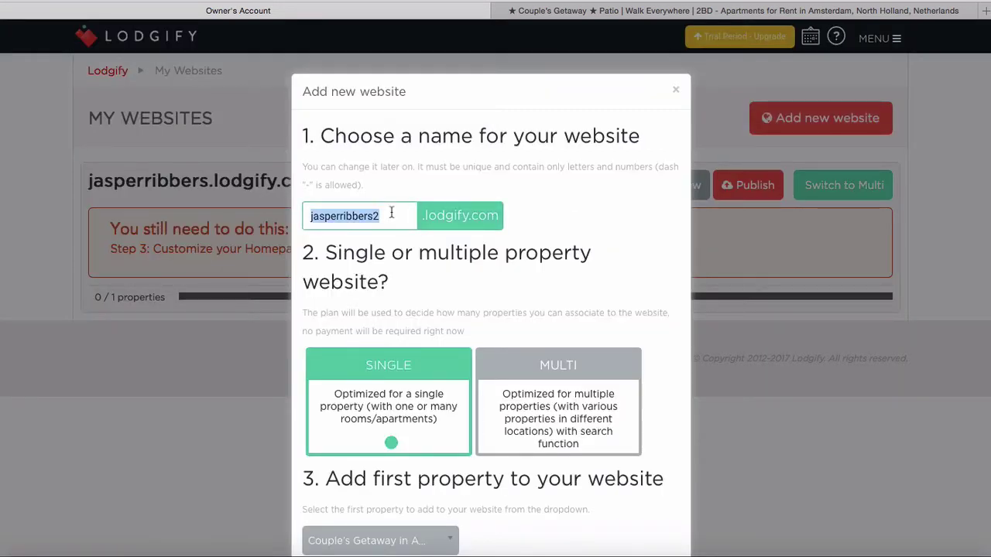
{"action": "left_click", "coordinate": [391, 214]}
{"action": "key", "text": "BackSpace"}
{"action": "key", "text": "BackSpace"}
{"action": "key", "text": "BackSpace"}
{"action": "key", "text": "BackSpace"}
{"action": "key", "text": "BackSpace"}
{"action": "key", "text": "BackSpace"}
{"action": "key", "text": "BackSpace"}
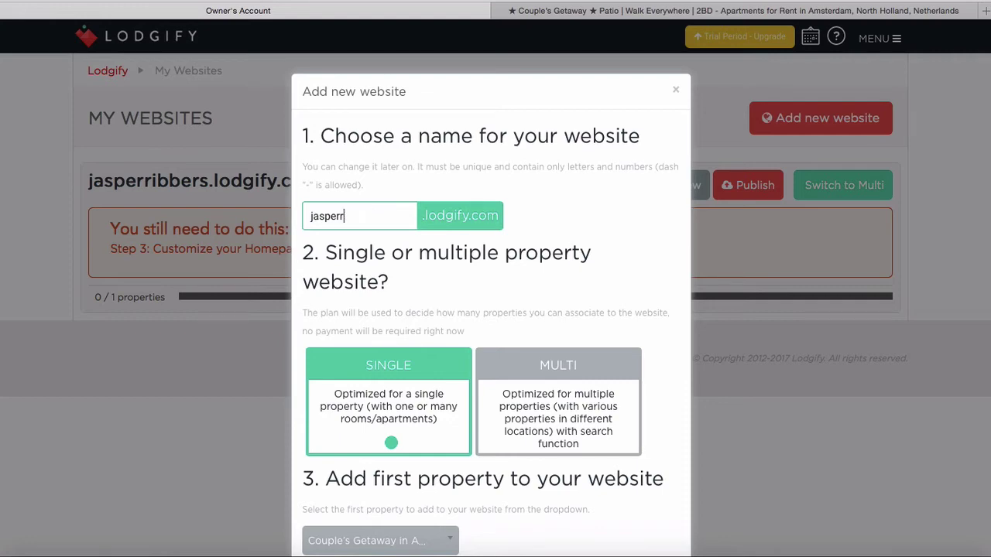
{"action": "key", "text": "BackSpace"}
{"action": "left_click", "coordinate": [424, 402]}
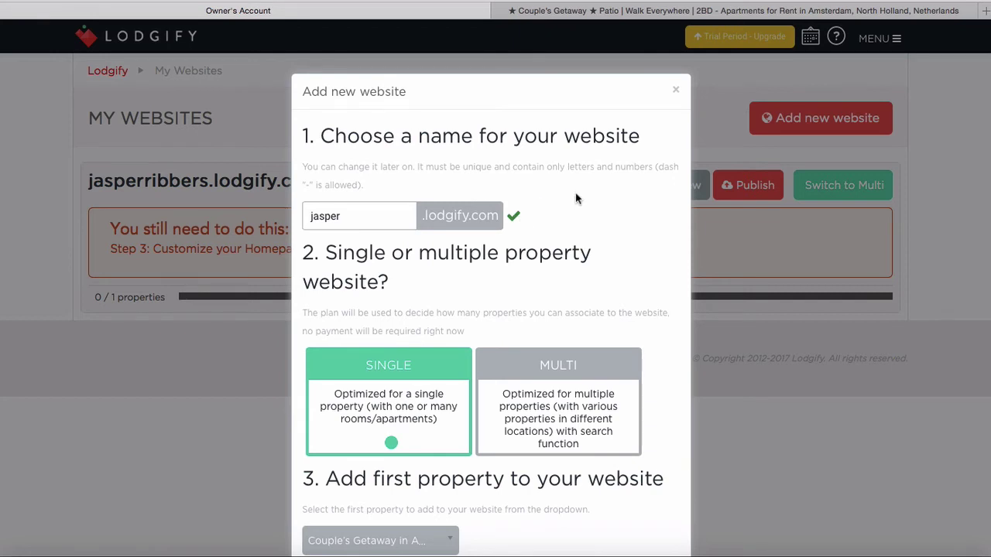
Keep it Single, select Couple's Getaway in Amsterdam as the property, and create the site
{"action": "scroll", "coordinate": [585, 195], "scroll_direction": "down", "scroll_amount": 1}
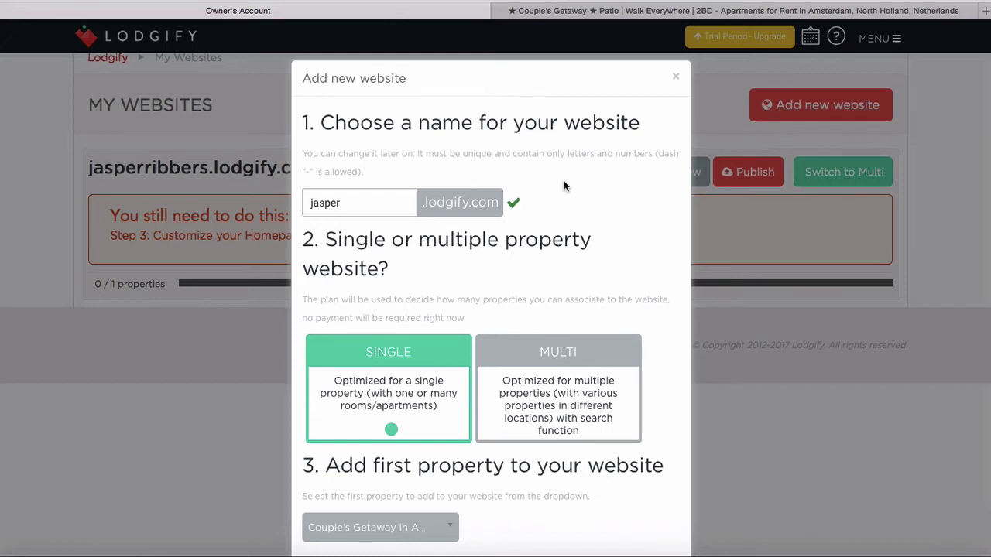
{"action": "scroll", "coordinate": [563, 186], "scroll_direction": "down", "scroll_amount": 1}
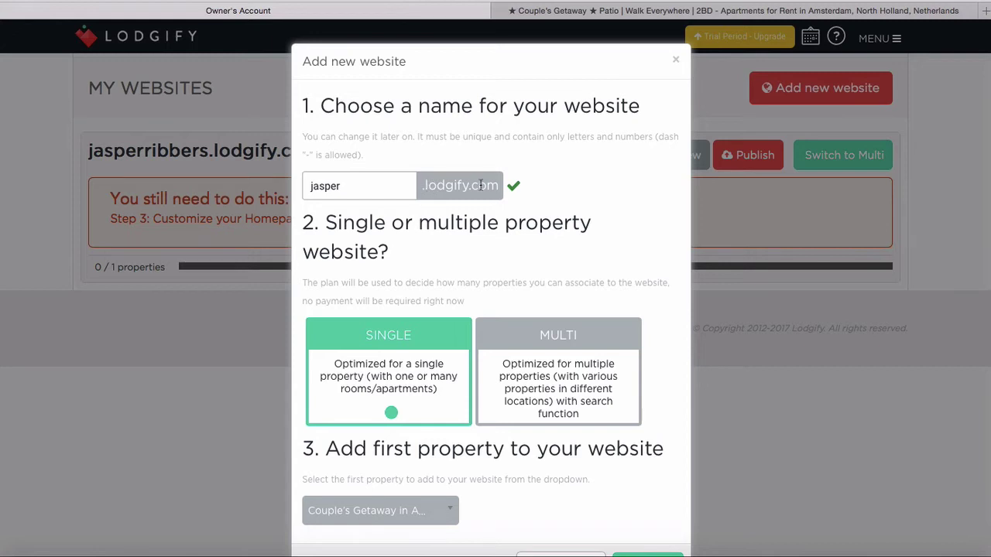
{"action": "scroll", "coordinate": [481, 185], "scroll_direction": "down", "scroll_amount": 2}
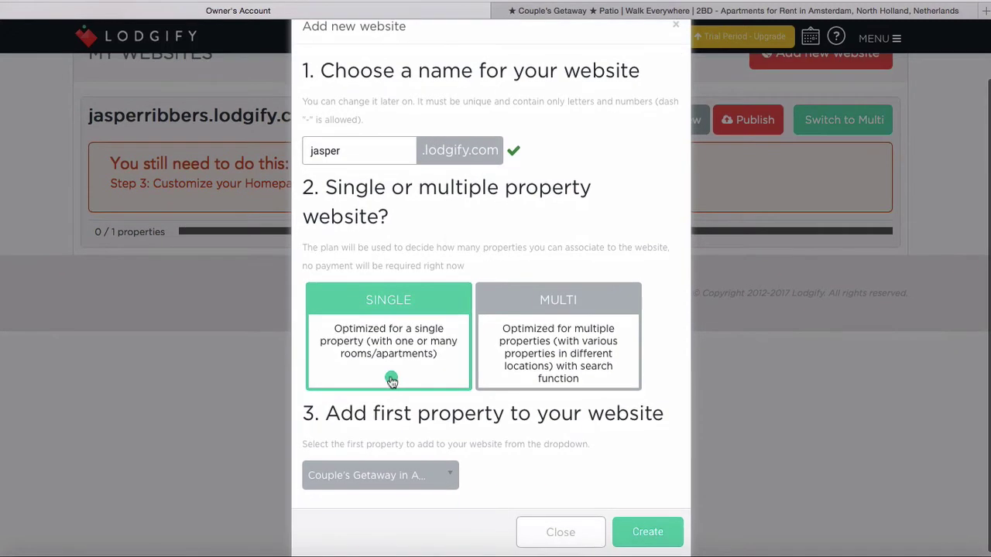
{"action": "left_click", "coordinate": [411, 484]}
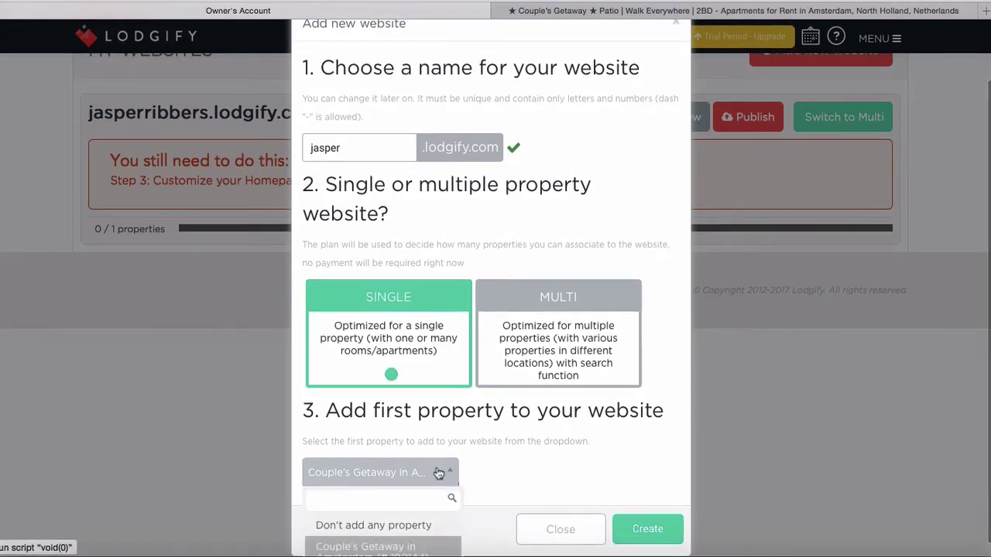
{"action": "scroll", "coordinate": [434, 473], "scroll_direction": "down", "scroll_amount": 1}
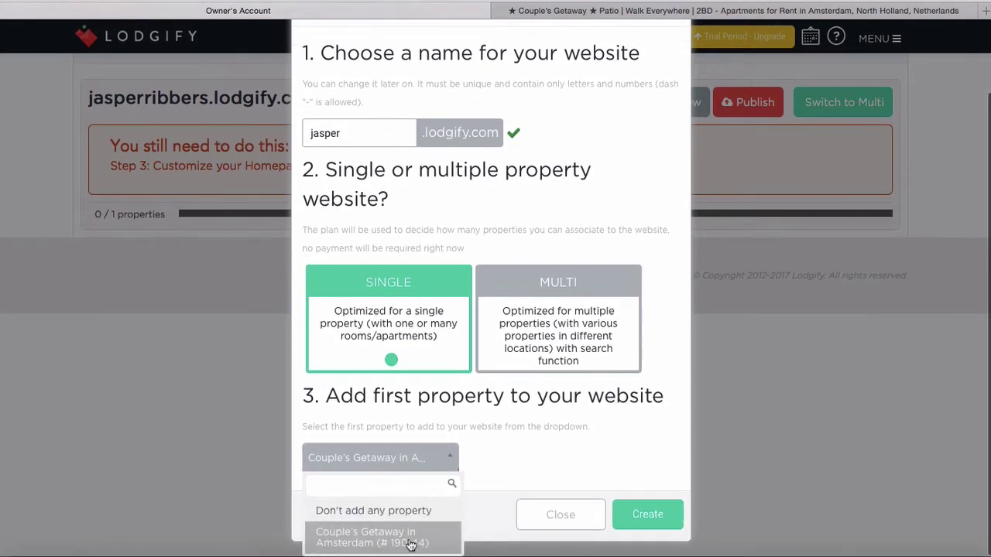
{"action": "left_click", "coordinate": [414, 539]}
{"action": "left_click", "coordinate": [645, 520]}
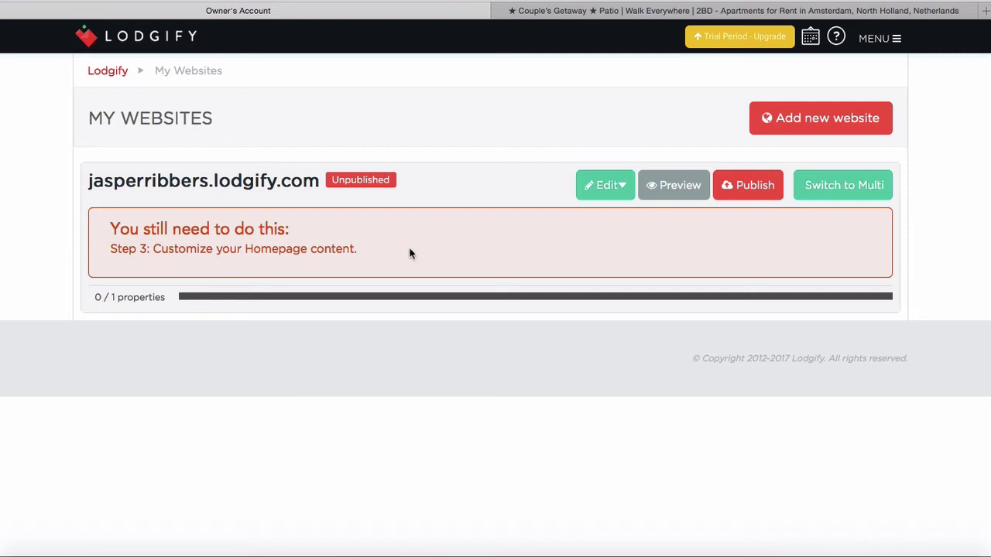
Open the website's Design editor via Edit > Design and dismiss the next-step tip
{"action": "left_click", "coordinate": [619, 188]}
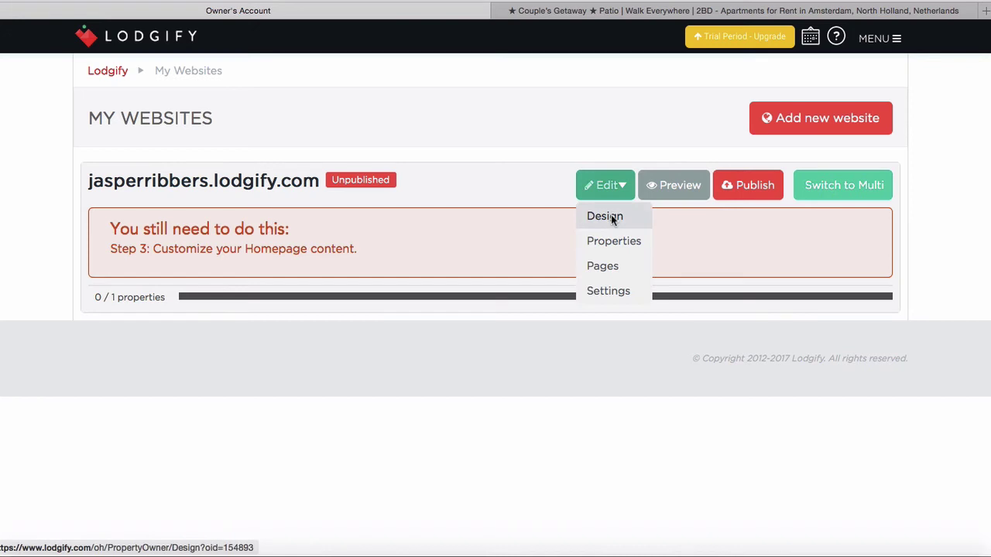
{"action": "left_click", "coordinate": [611, 217]}
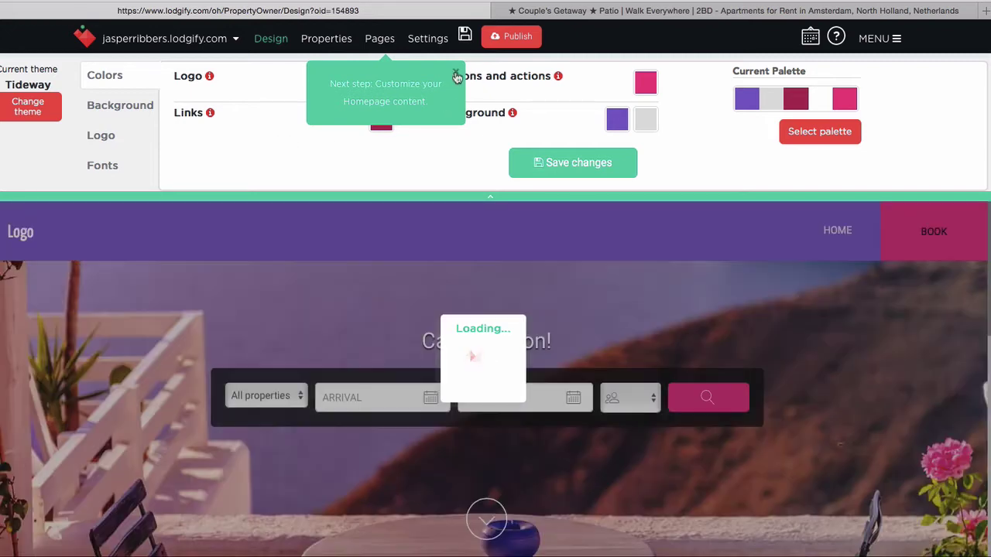
{"action": "left_click", "coordinate": [455, 73]}
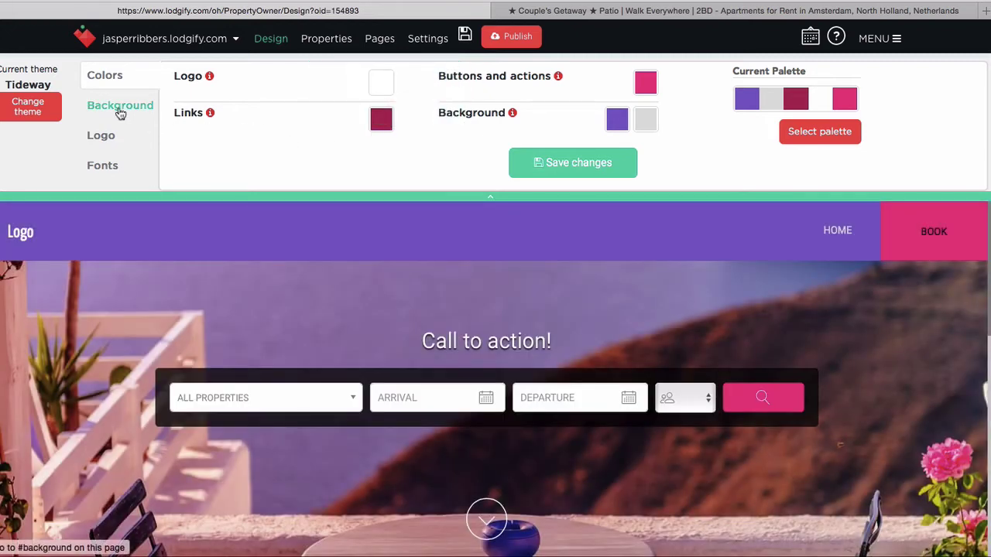
Apply the Brooklyn Template with the Dark-spring colour theme and save the change
{"action": "left_click", "coordinate": [28, 110]}
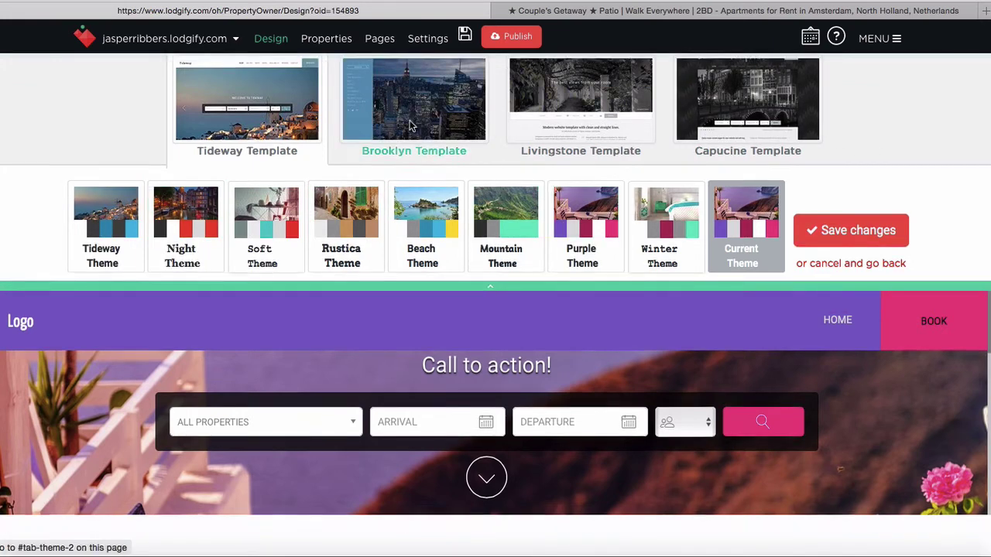
{"action": "left_click", "coordinate": [409, 120]}
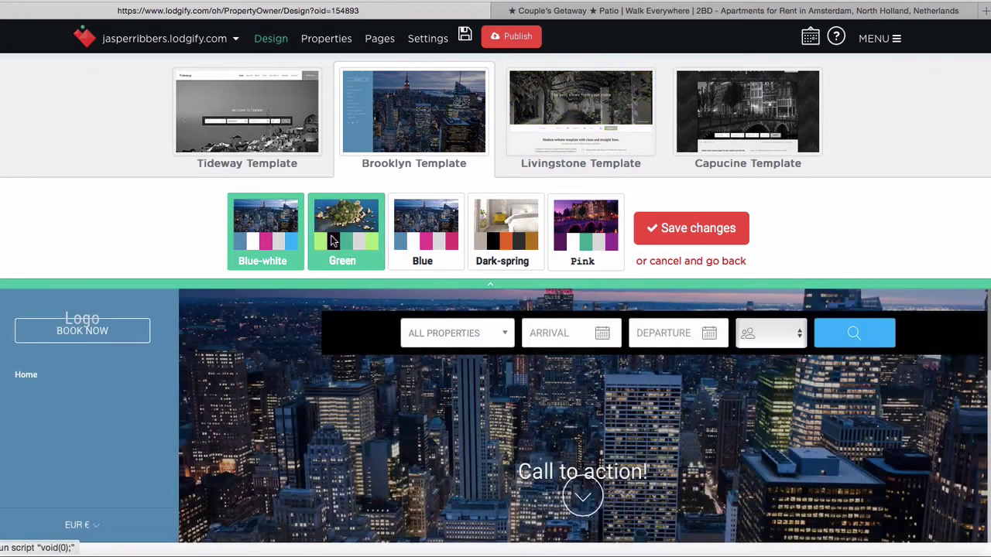
{"action": "left_click", "coordinate": [503, 228]}
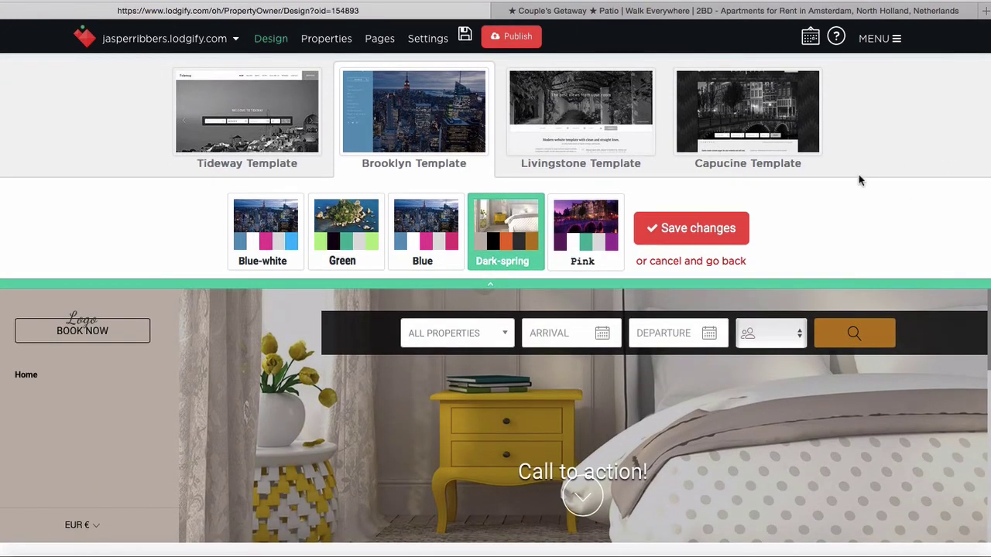
{"action": "left_click", "coordinate": [705, 232]}
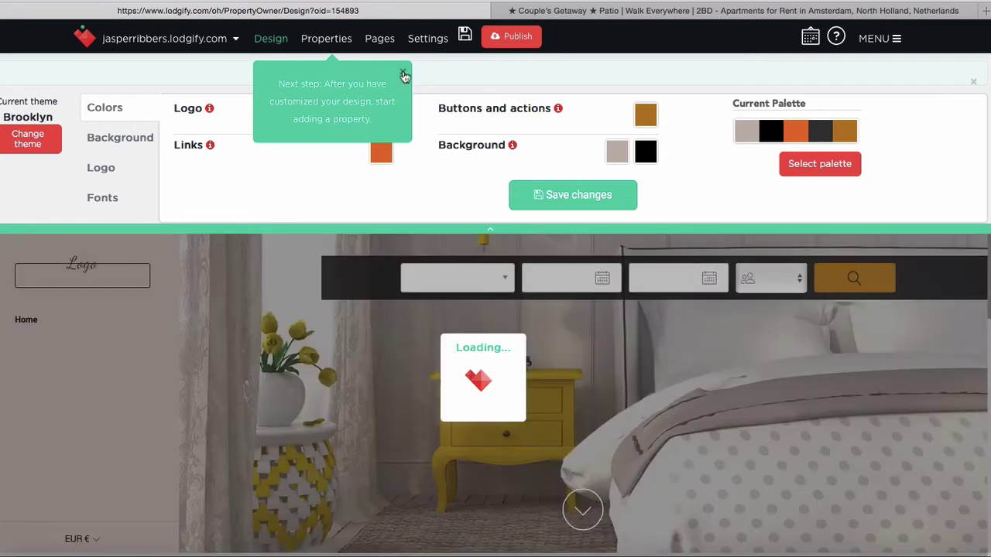
{"action": "left_click", "coordinate": [403, 75]}
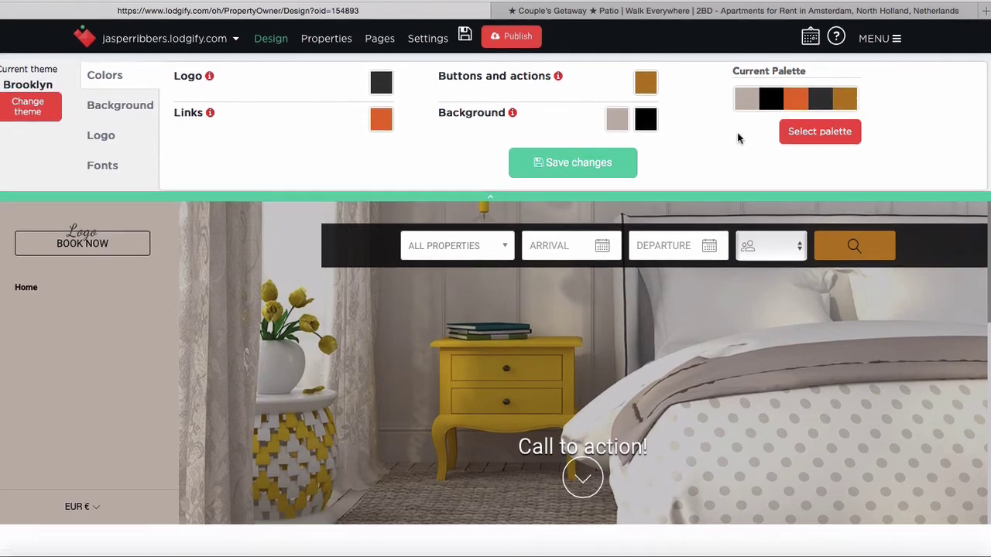
{"action": "left_click", "coordinate": [817, 133]}
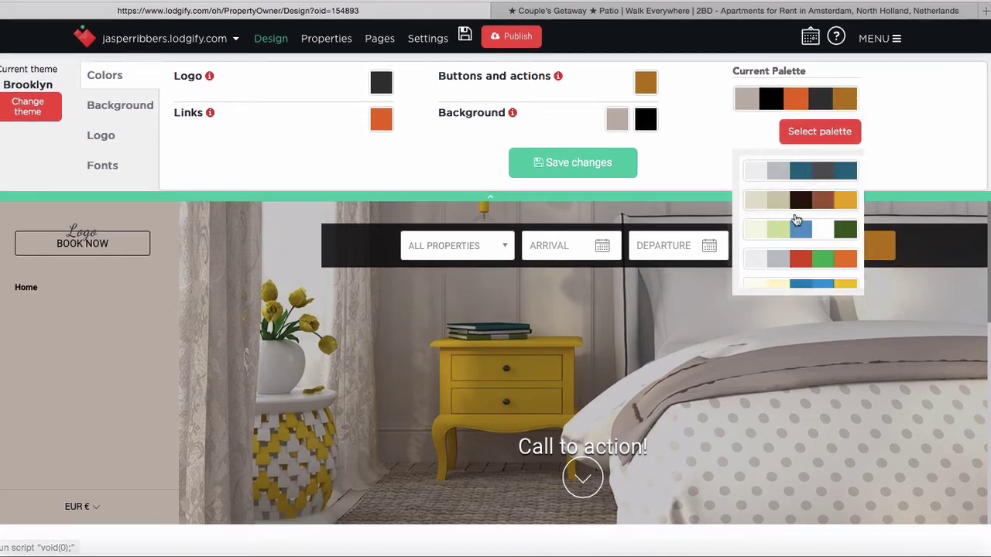
{"action": "left_click", "coordinate": [809, 172]}
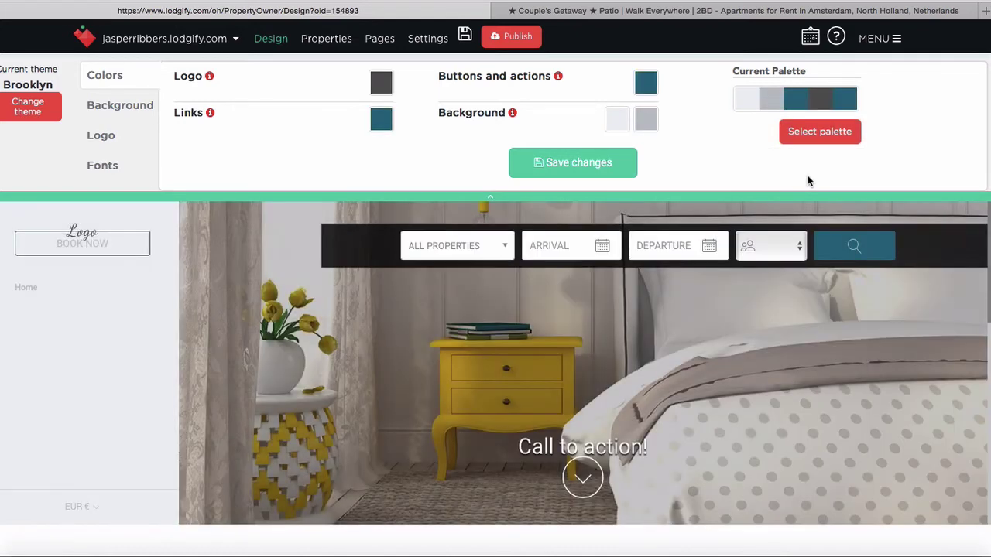
{"action": "scroll", "coordinate": [451, 356], "scroll_direction": "down", "scroll_amount": 7}
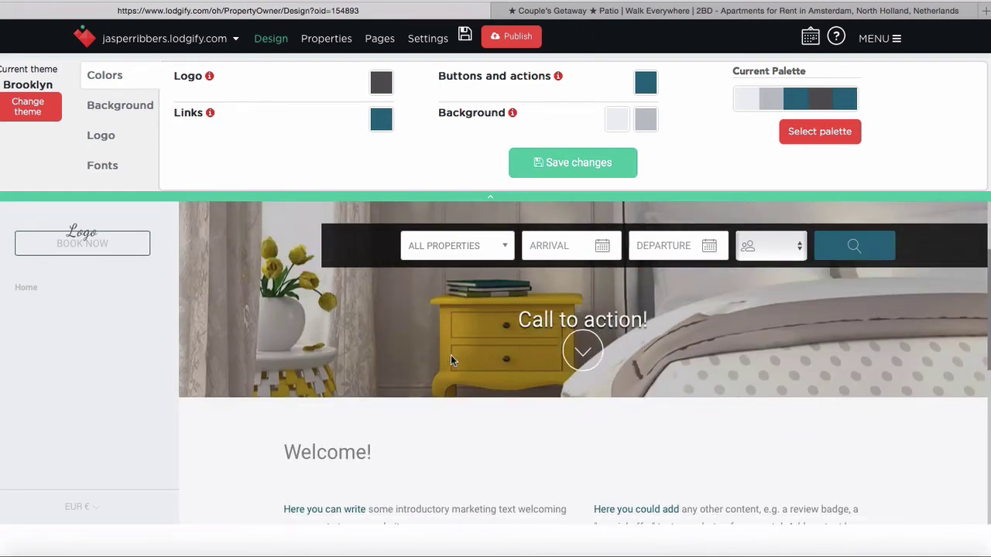
{"action": "scroll", "coordinate": [451, 356], "scroll_direction": "up", "scroll_amount": 8}
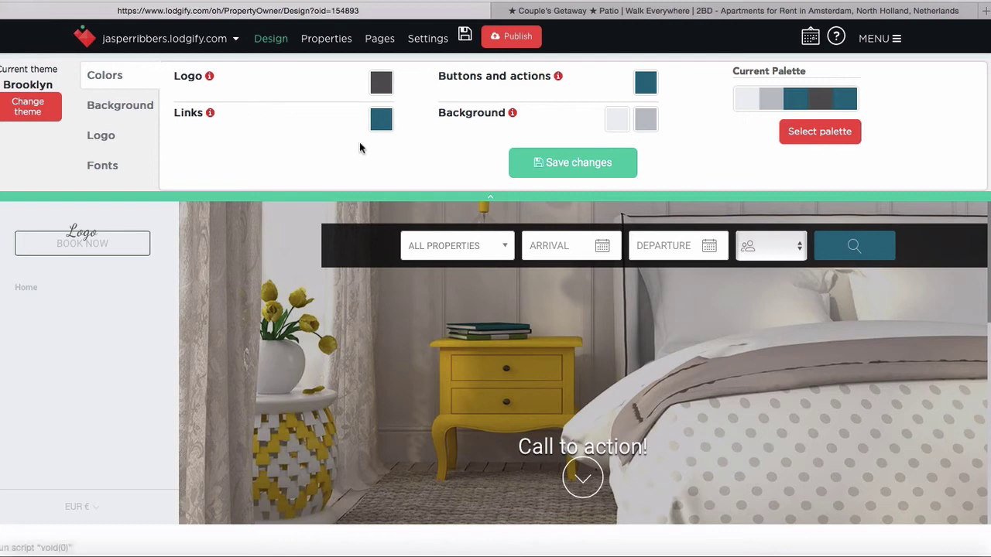
Set logo text 'Couple's Getaway' and subtitle 'Perfect home in Amsterdam', then save
{"action": "left_click", "coordinate": [138, 113]}
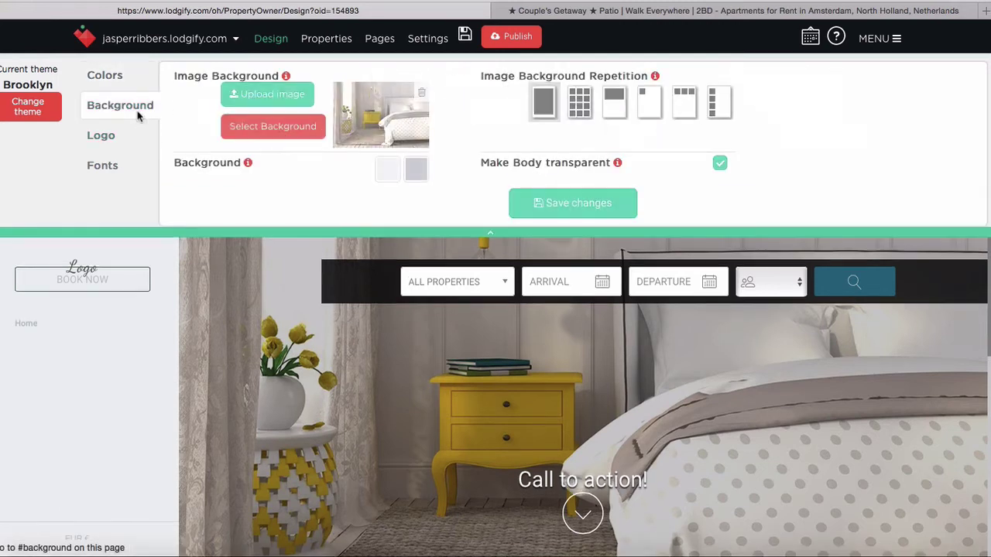
{"action": "left_click", "coordinate": [114, 144]}
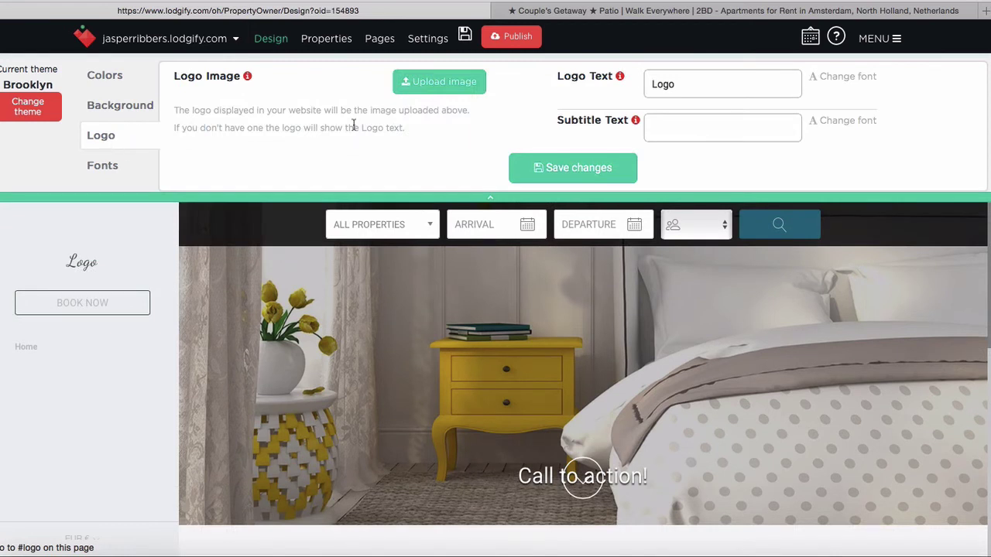
{"action": "double_click", "coordinate": [693, 85]}
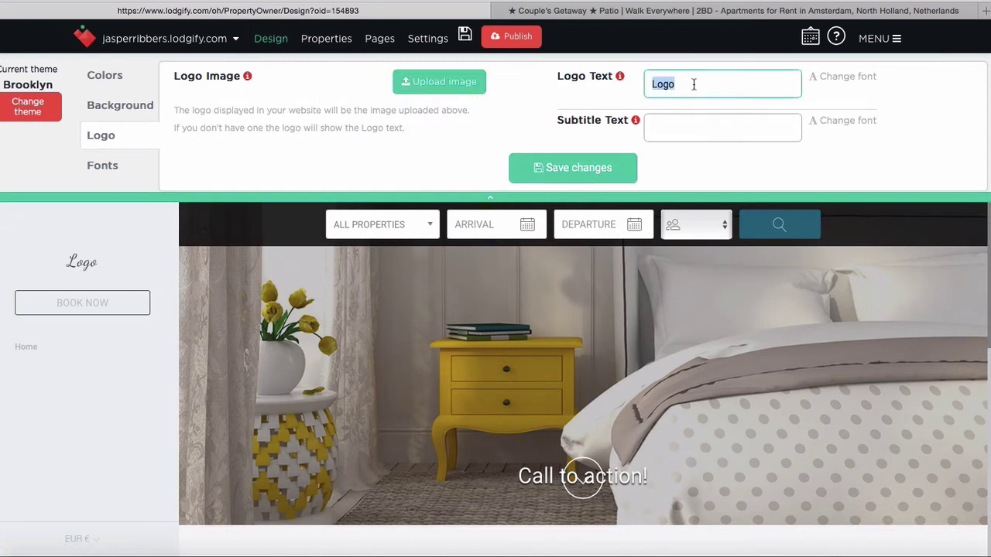
{"action": "type", "text": "Couple's Getaway"}
{"action": "left_click", "coordinate": [687, 122]}
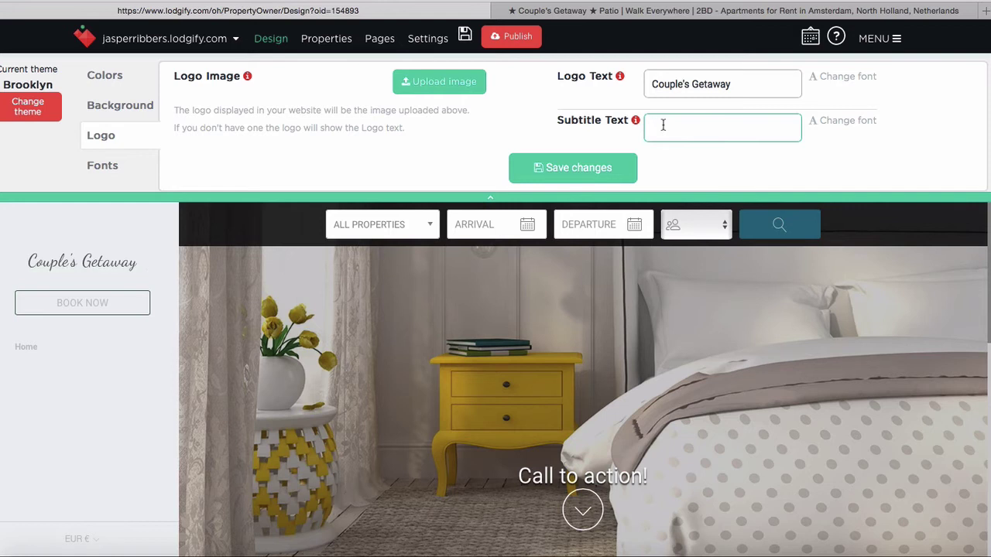
{"action": "type", "text": "Perfect home in Amsterdam"}
{"action": "left_click", "coordinate": [721, 163]}
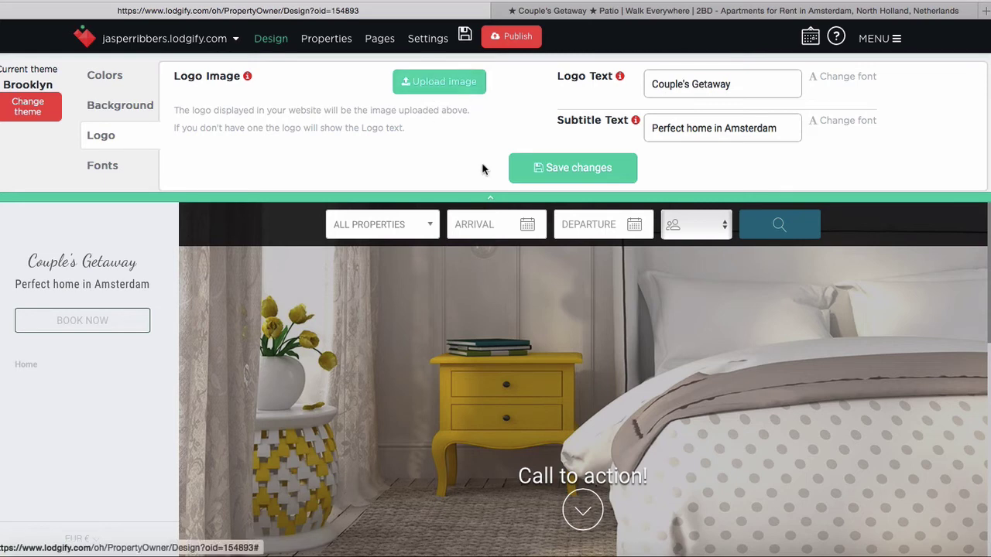
{"action": "left_click", "coordinate": [541, 169]}
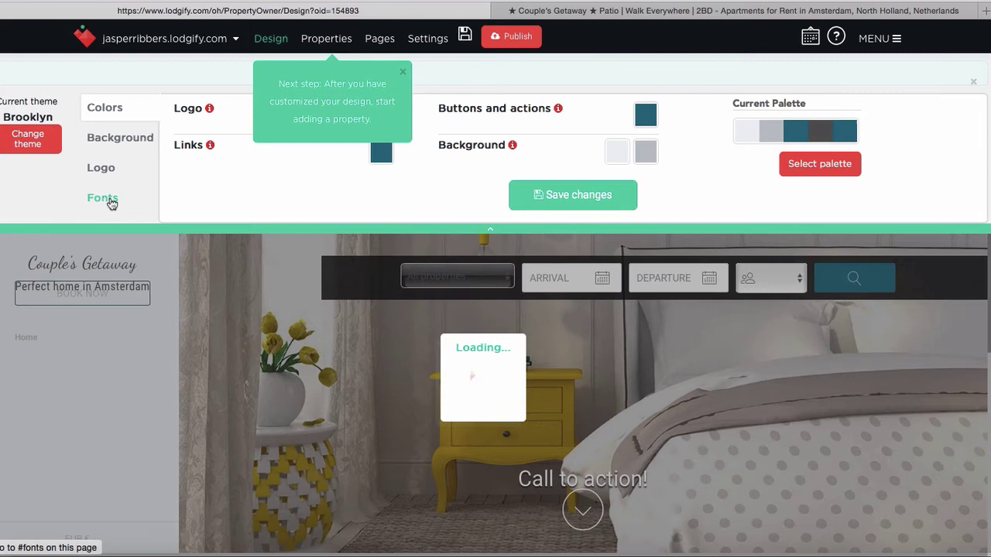
Keep the default fonts, save the design, and switch to the Home page under Pages
{"action": "left_click", "coordinate": [111, 202]}
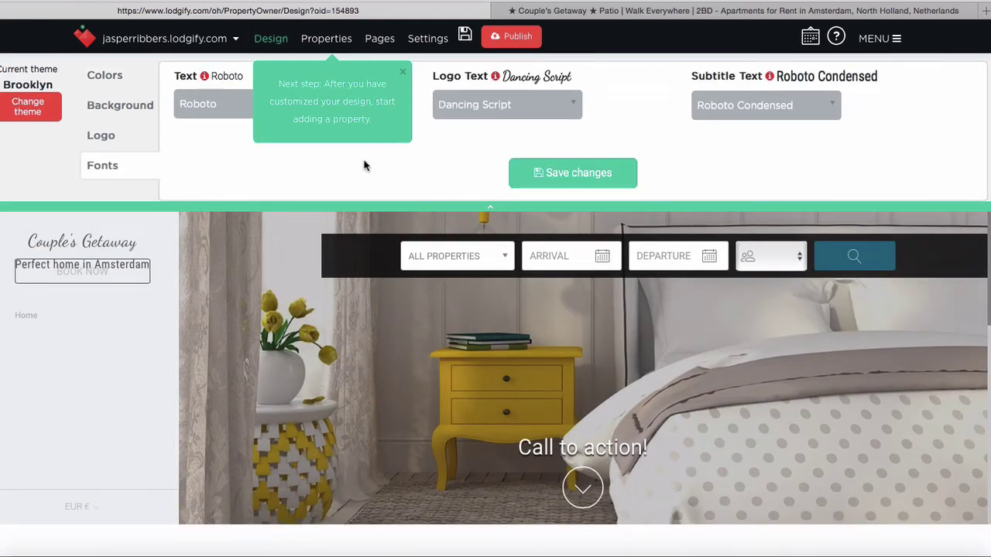
{"action": "left_click", "coordinate": [403, 73]}
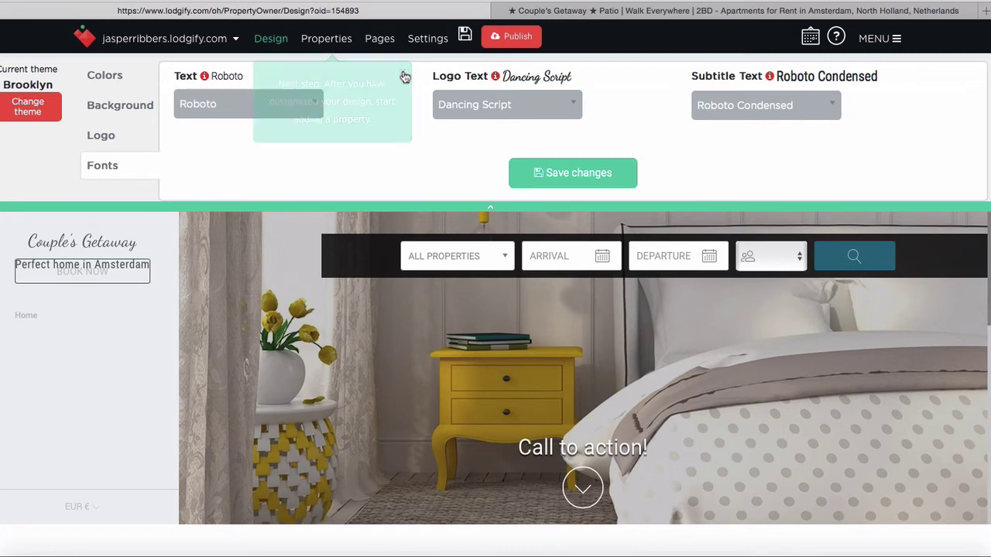
{"action": "left_click", "coordinate": [547, 174]}
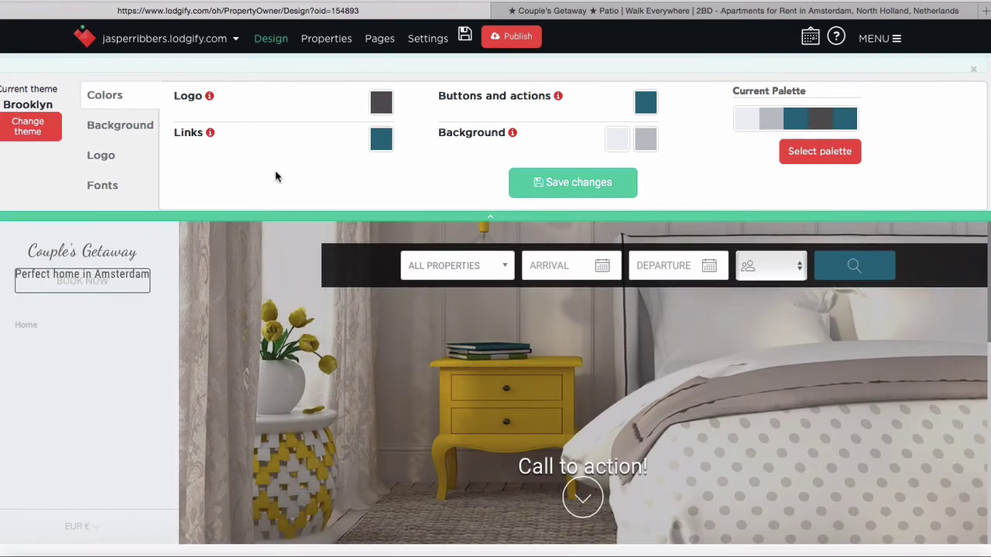
{"action": "scroll", "coordinate": [446, 459], "scroll_direction": "down", "scroll_amount": 5}
{"action": "scroll", "coordinate": [446, 459], "scroll_direction": "down", "scroll_amount": 2}
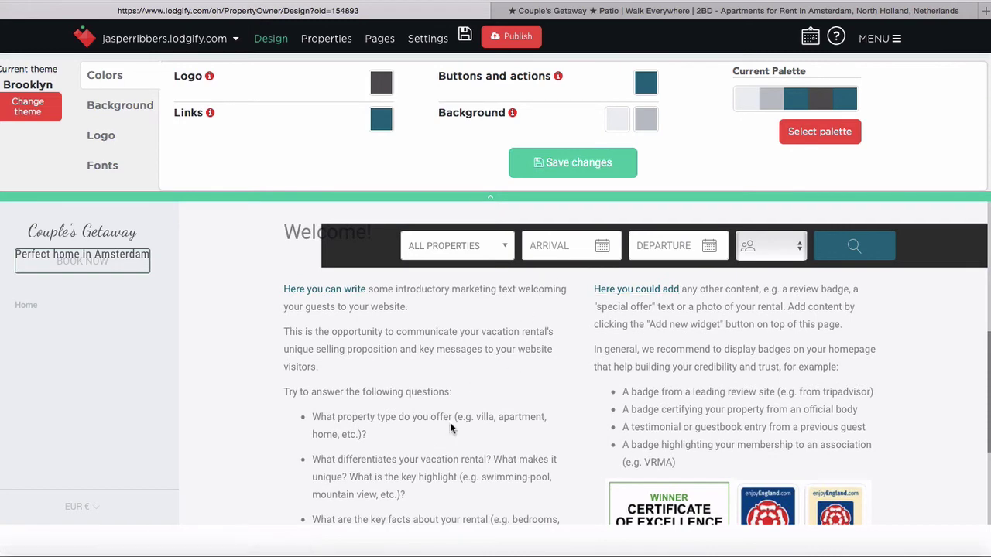
{"action": "scroll", "coordinate": [503, 388], "scroll_direction": "down", "scroll_amount": 5}
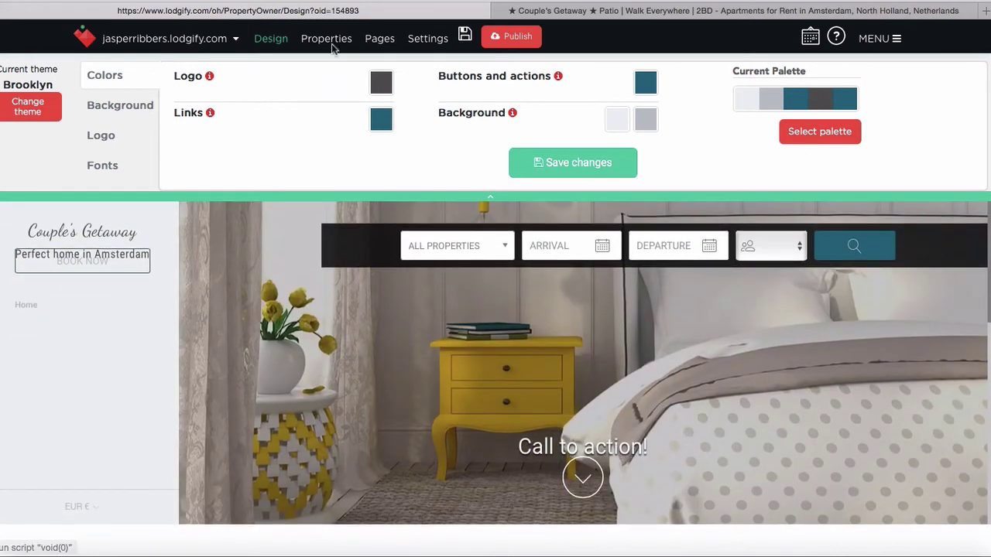
{"action": "left_click", "coordinate": [379, 38]}
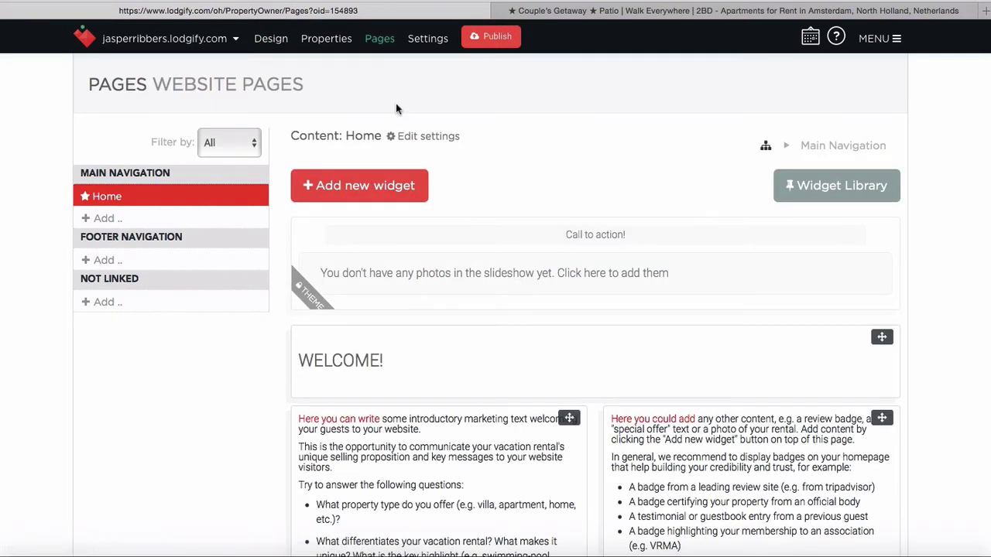
Associate the Couple's Getaway in Amsterdam property with the website and return to Pages
{"action": "left_click", "coordinate": [334, 44]}
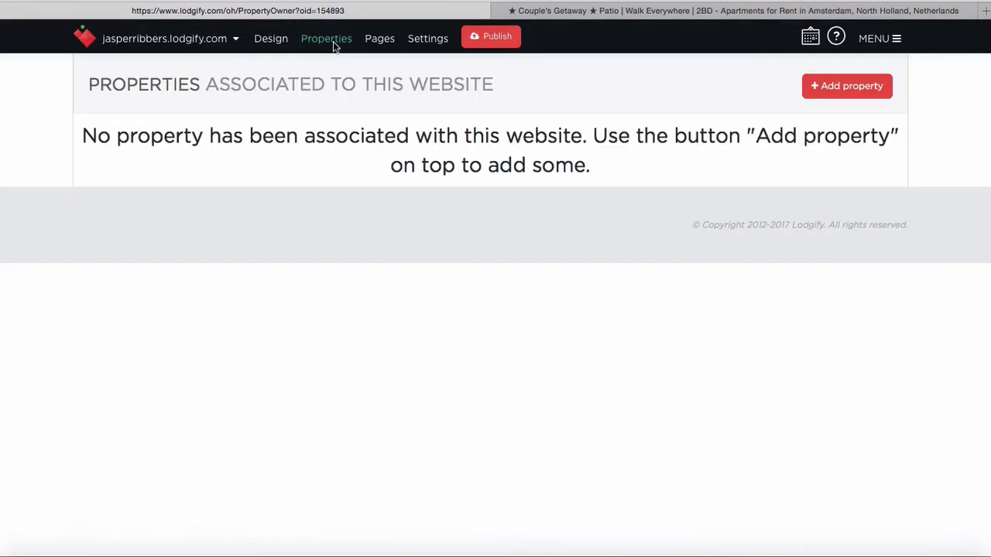
{"action": "left_click", "coordinate": [829, 92]}
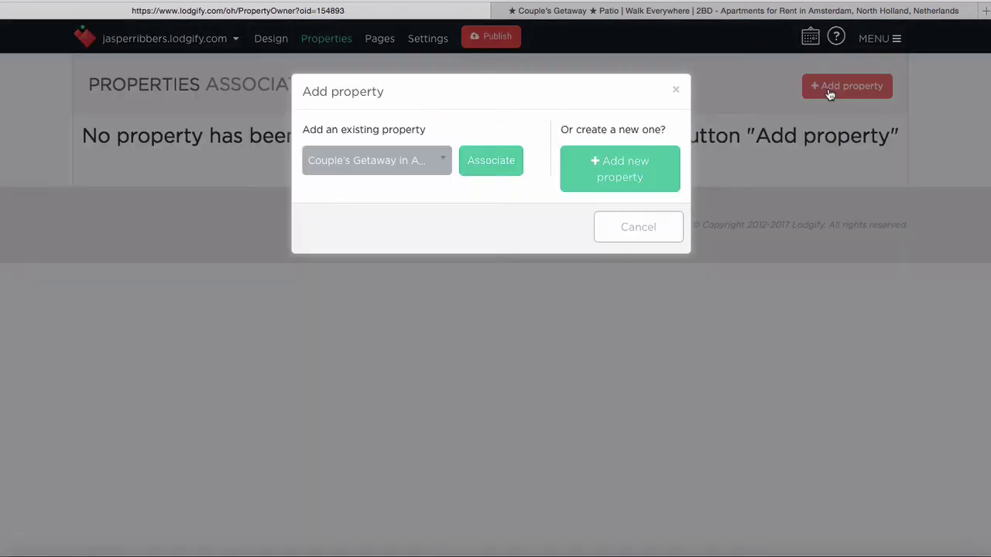
{"action": "left_click", "coordinate": [490, 163]}
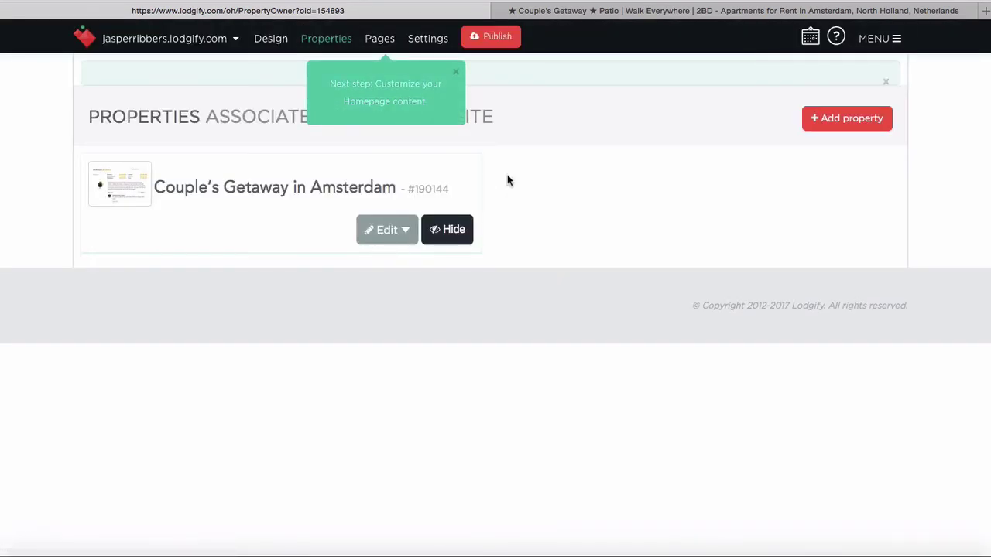
{"action": "left_click", "coordinate": [380, 40]}
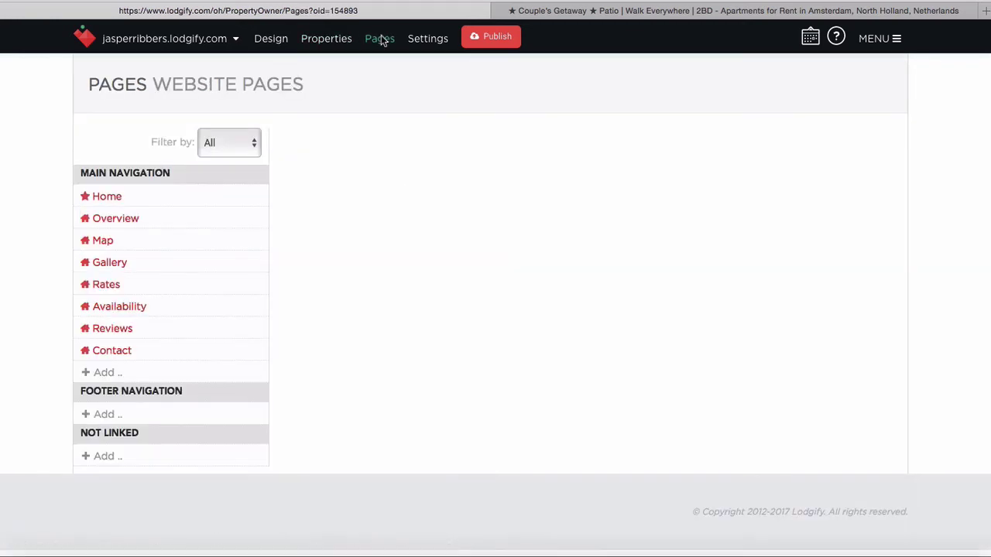
{"action": "left_click", "coordinate": [117, 241]}
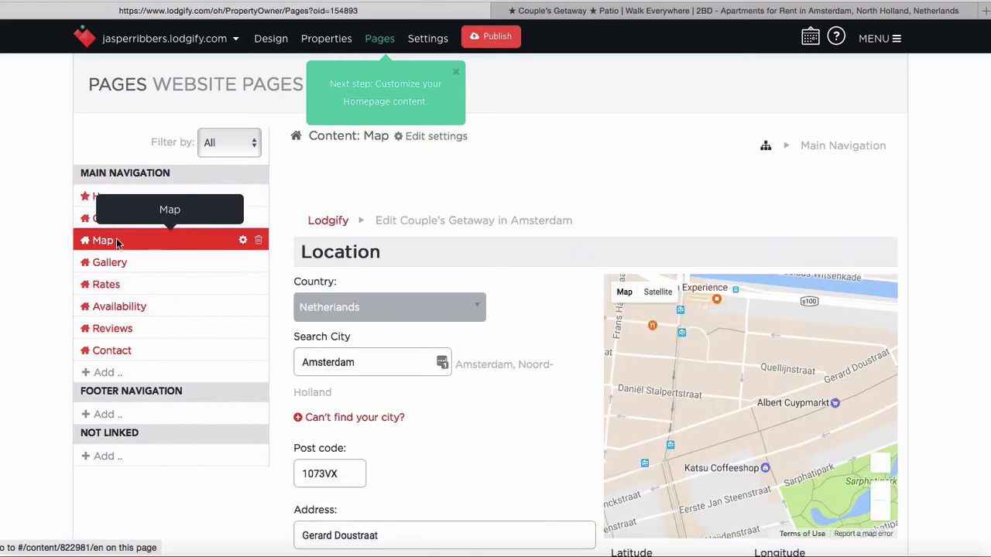
{"action": "scroll", "coordinate": [19, 248], "scroll_direction": "down", "scroll_amount": 5}
{"action": "scroll", "coordinate": [19, 248], "scroll_direction": "up", "scroll_amount": 3}
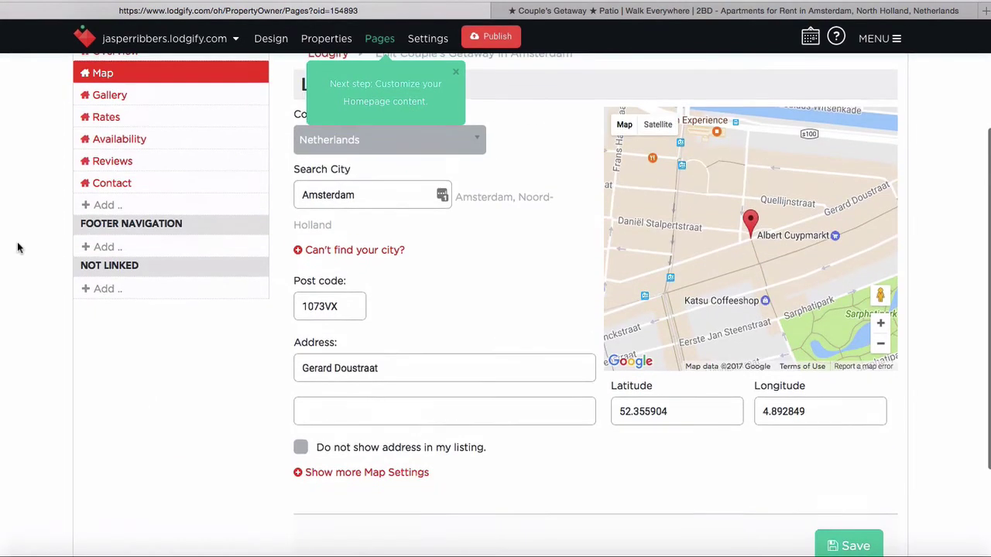
{"action": "left_click", "coordinate": [136, 195]}
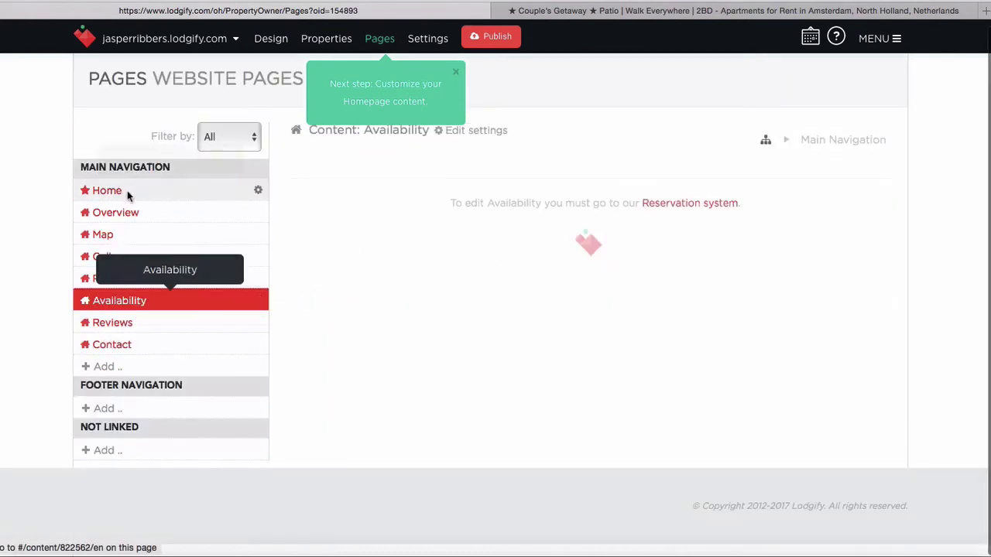
{"action": "left_click", "coordinate": [118, 261]}
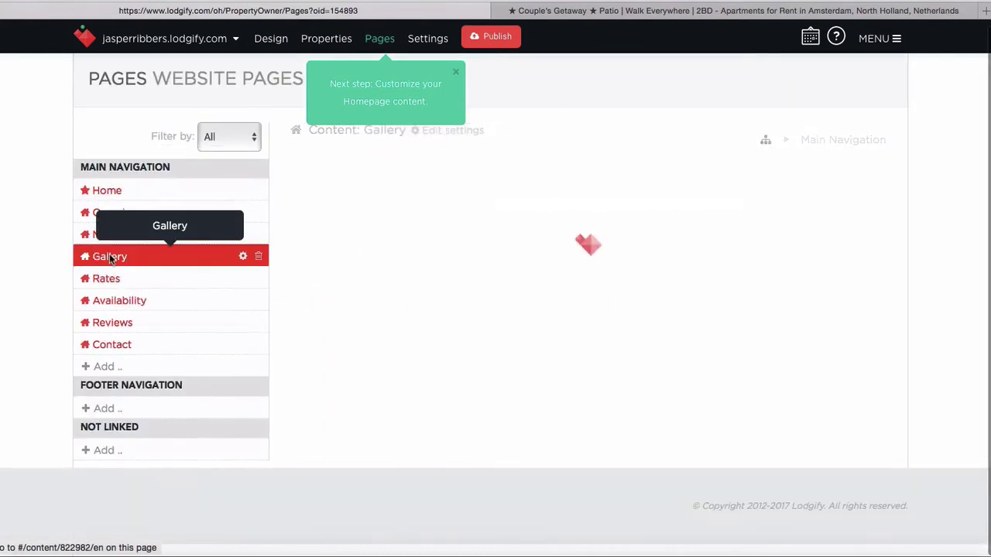
{"action": "scroll", "coordinate": [11, 203], "scroll_direction": "down", "scroll_amount": 3}
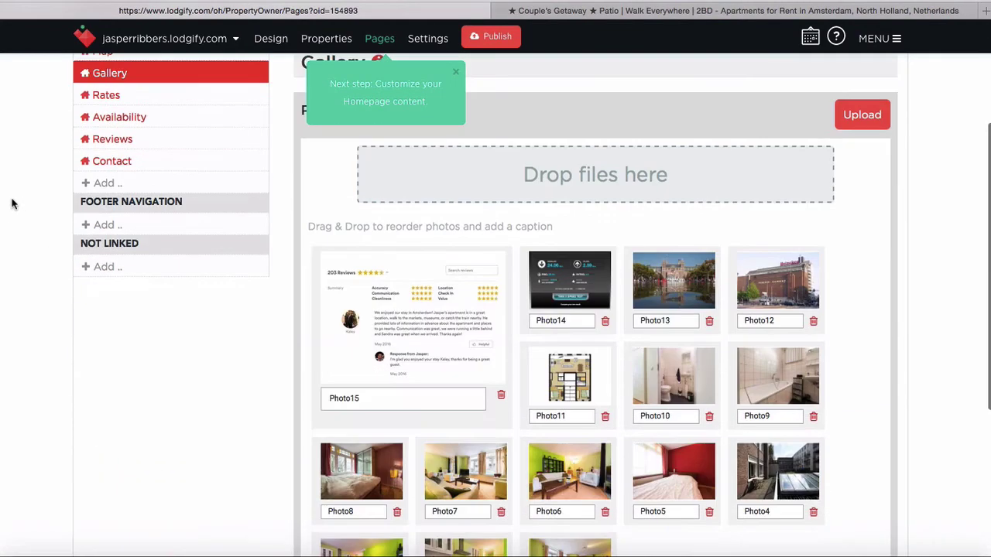
{"action": "scroll", "coordinate": [4, 216], "scroll_direction": "up", "scroll_amount": 2}
{"action": "scroll", "coordinate": [4, 217], "scroll_direction": "up", "scroll_amount": 2}
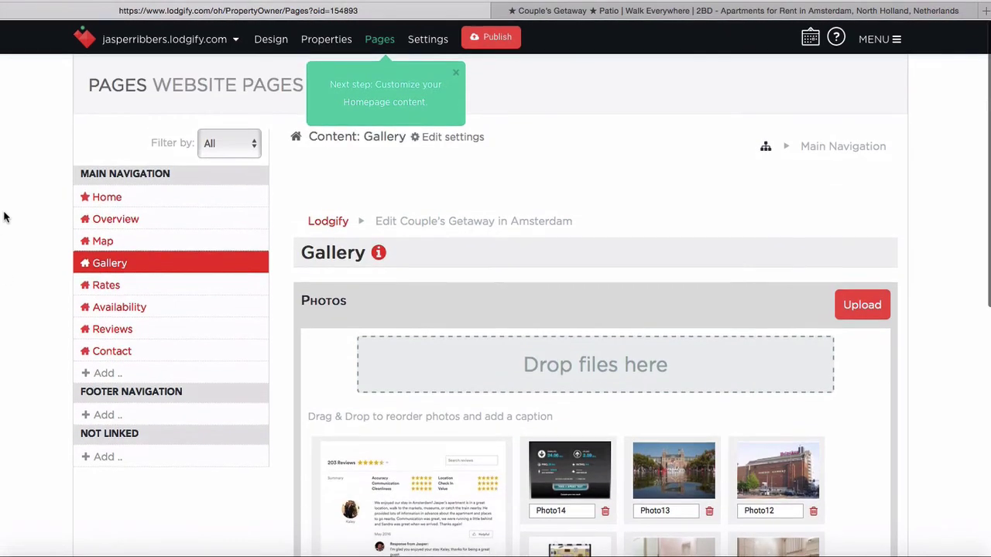
{"action": "left_click", "coordinate": [109, 200]}
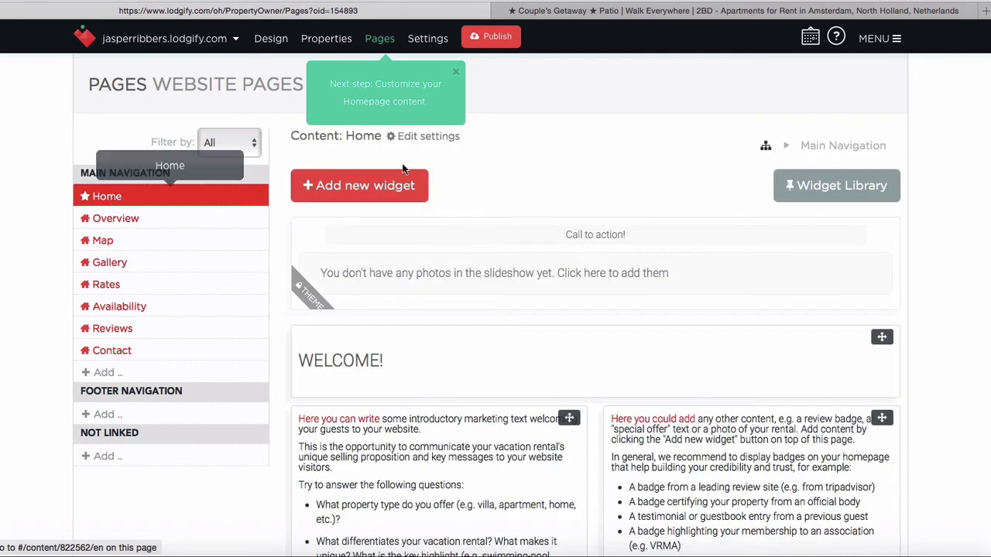
{"action": "scroll", "coordinate": [630, 154], "scroll_direction": "down", "scroll_amount": 1}
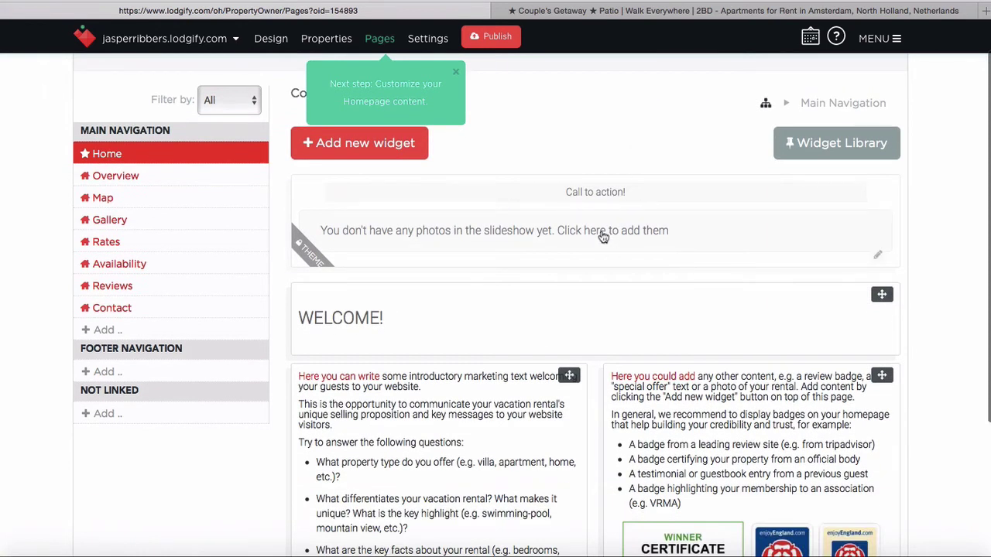
{"action": "scroll", "coordinate": [639, 102], "scroll_direction": "up", "scroll_amount": 1}
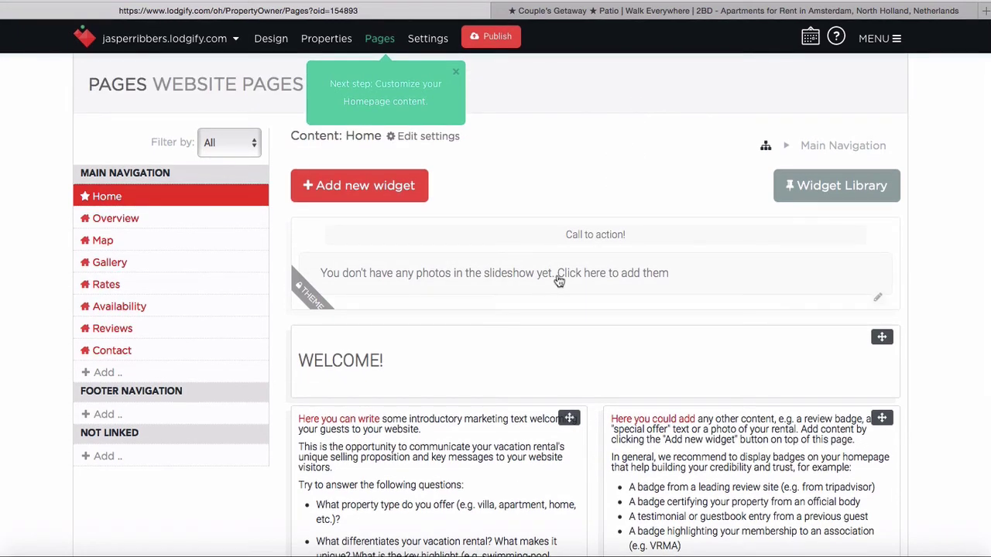
Replace the home slideshow headline with 'Book your perfect stay in Amsterdam now!'
{"action": "left_click", "coordinate": [588, 276]}
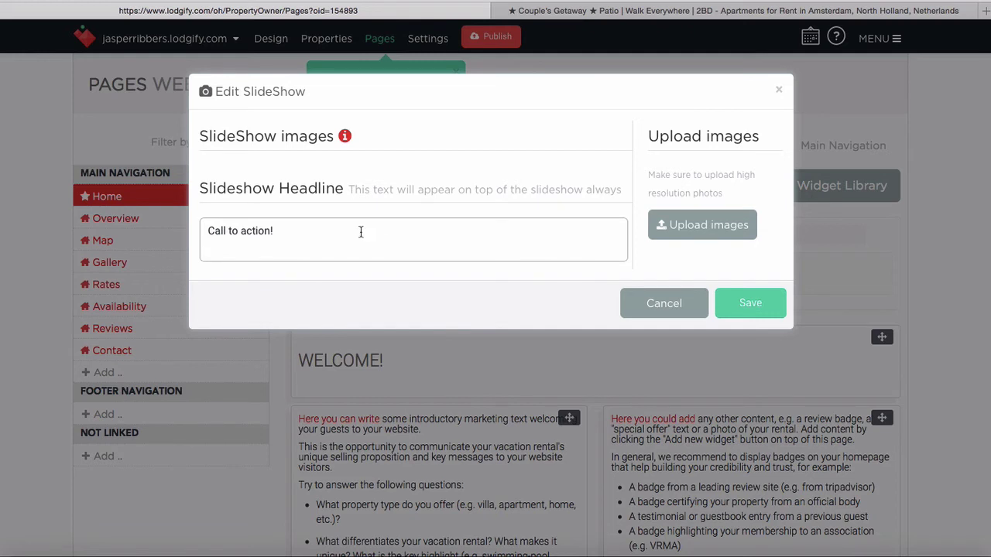
{"action": "triple_click", "coordinate": [361, 232]}
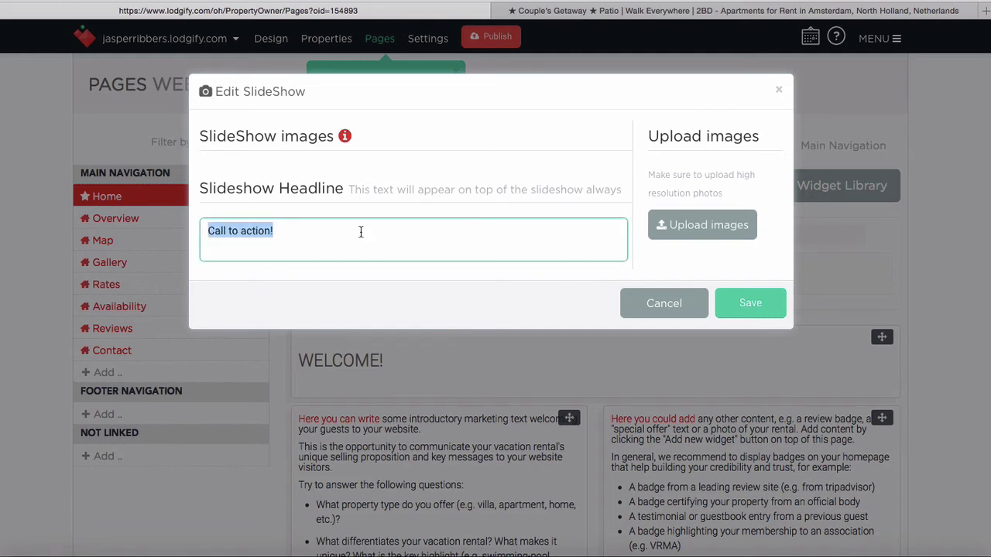
{"action": "type", "text": "Book your pe"}
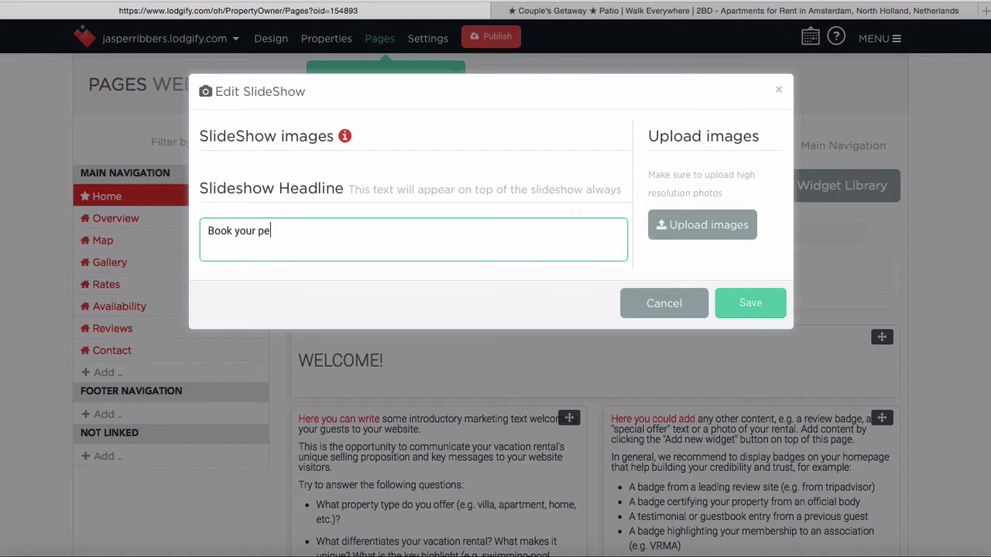
{"action": "type", "text": "rfect stay in Amsterdam now!"}
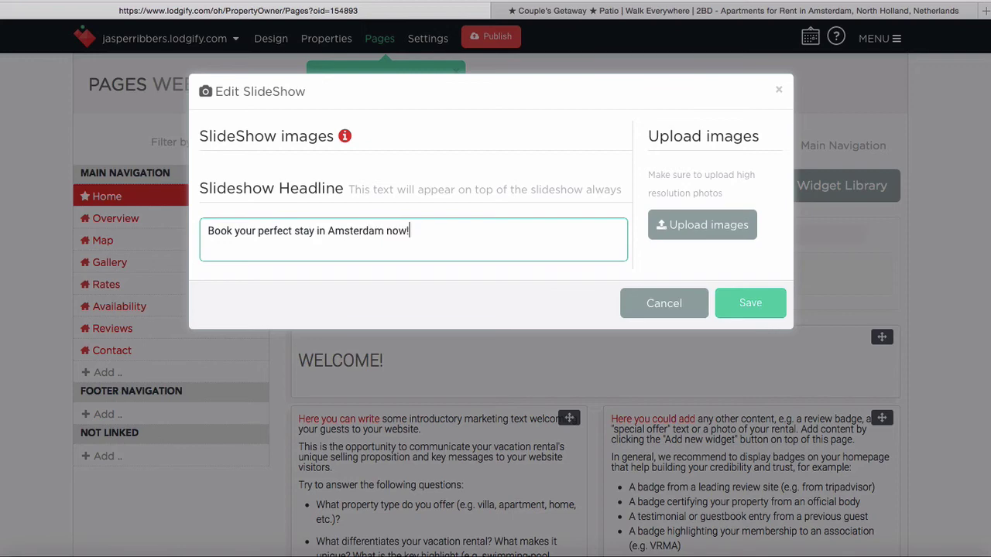
Upload Photo1, the living room picture, to the slideshow
{"action": "left_click", "coordinate": [684, 225]}
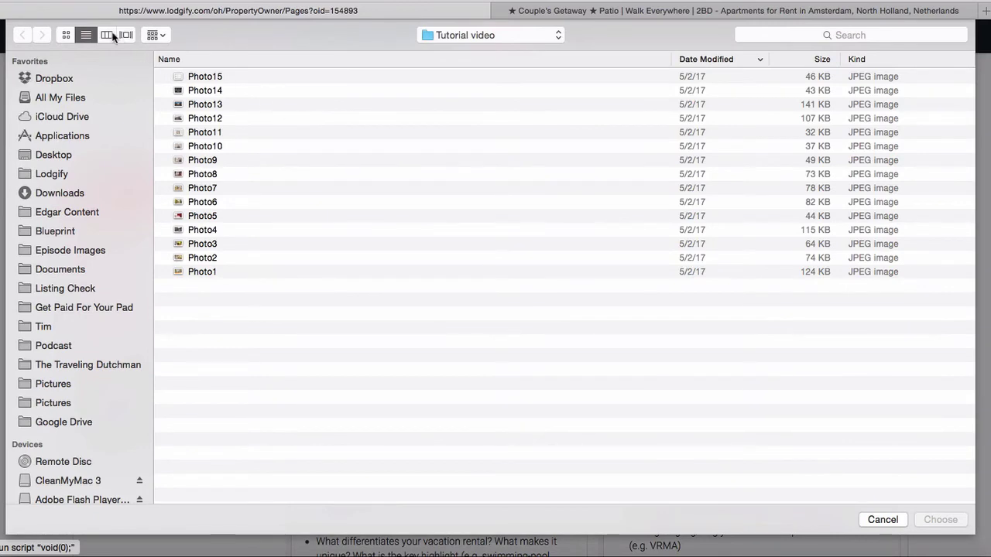
{"action": "left_click", "coordinate": [203, 78]}
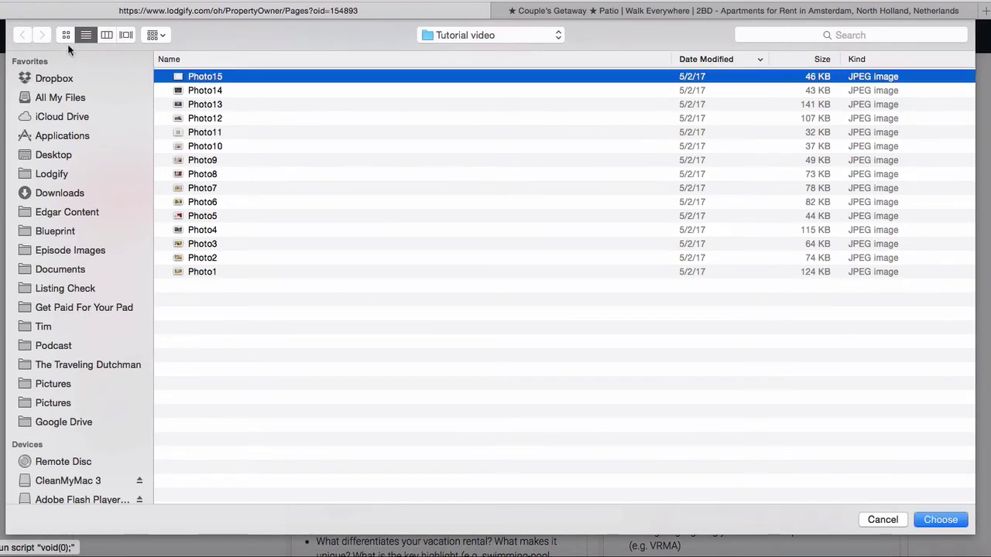
{"action": "left_click", "coordinate": [108, 35]}
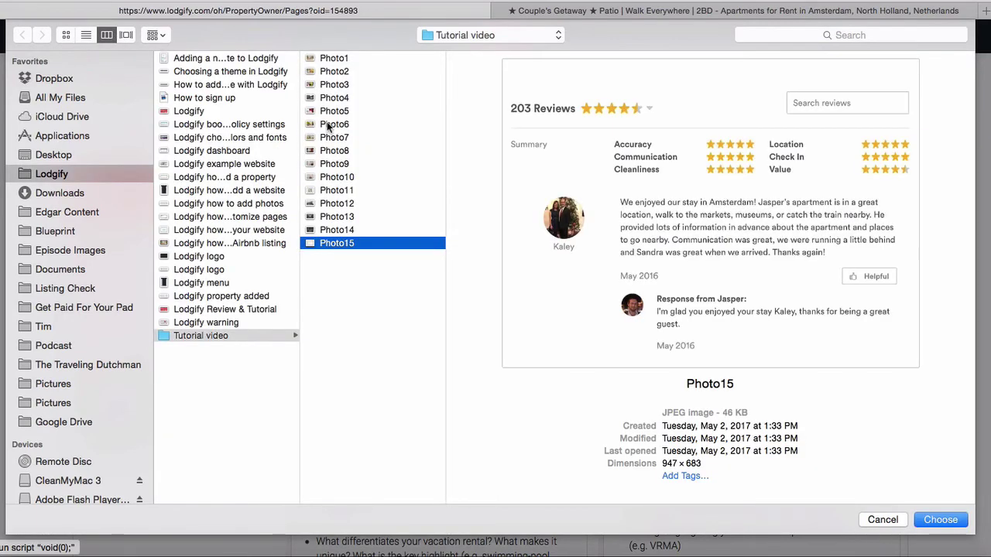
{"action": "key", "text": "Up"}
{"action": "key", "text": "Up"}
{"action": "key", "text": "Up"}
{"action": "key", "text": "Up"}
{"action": "key", "text": "Up"}
{"action": "key", "text": "Up"}
{"action": "key", "text": "Up"}
{"action": "key", "text": "Up"}
{"action": "key", "text": "Up"}
{"action": "key", "text": "Up"}
{"action": "key", "text": "Up"}
{"action": "key", "text": "Up"}
{"action": "key", "text": "Up"}
{"action": "key", "text": "Up"}
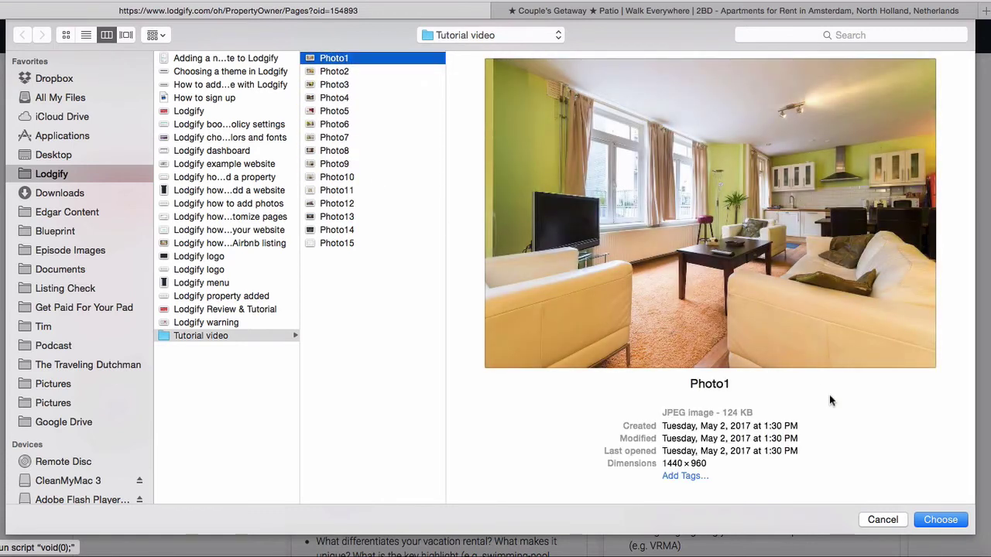
{"action": "left_click", "coordinate": [933, 520]}
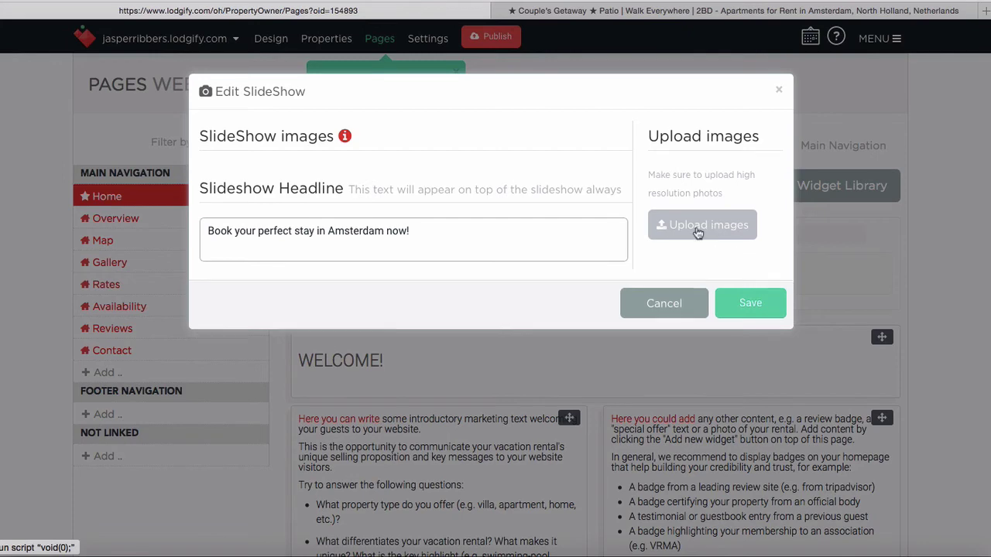
Add Photo4, the balcony picture, to the slideshow
{"action": "left_click", "coordinate": [693, 230]}
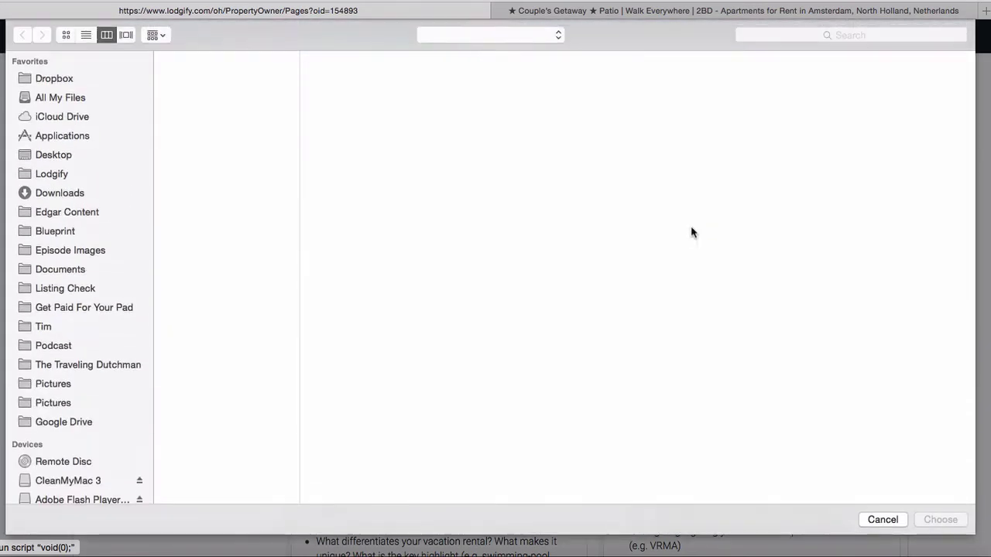
{"action": "left_click", "coordinate": [335, 71]}
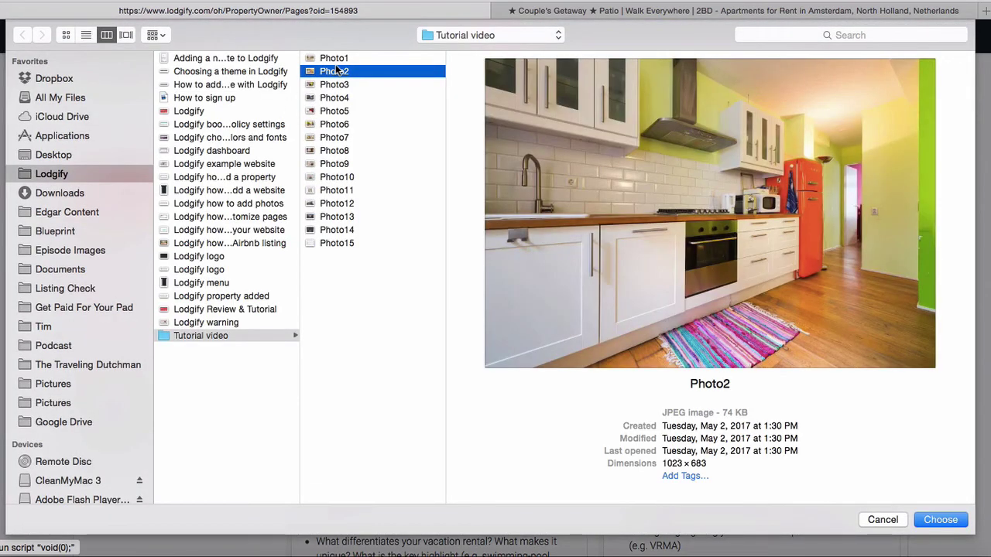
{"action": "key", "text": "Down"}
{"action": "key", "text": "Down"}
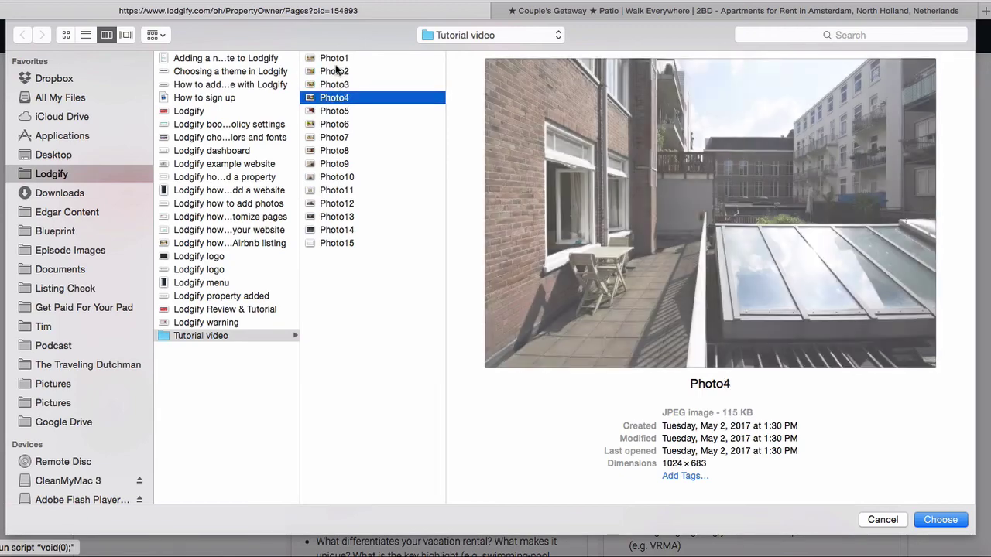
{"action": "key", "text": "Down"}
{"action": "key", "text": "Up"}
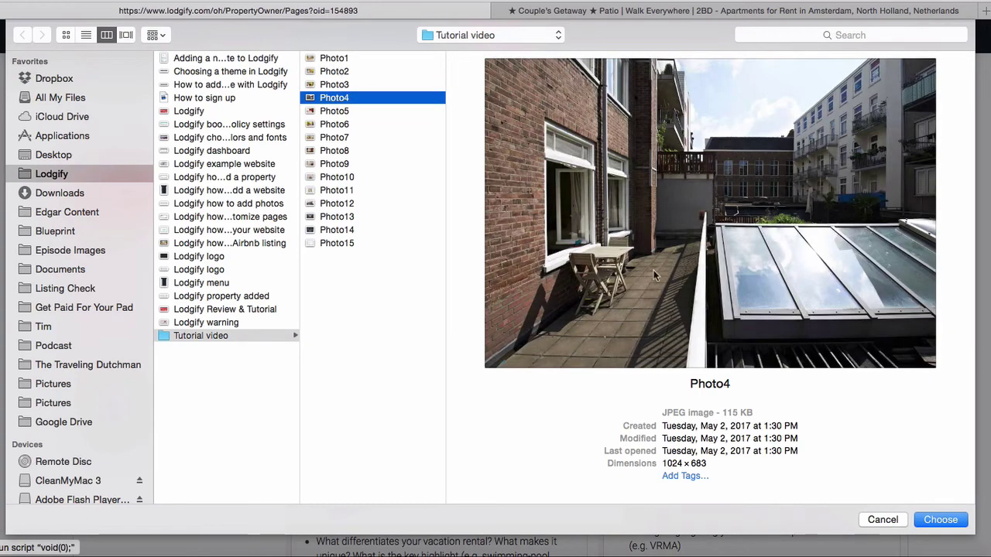
{"action": "left_click", "coordinate": [939, 520]}
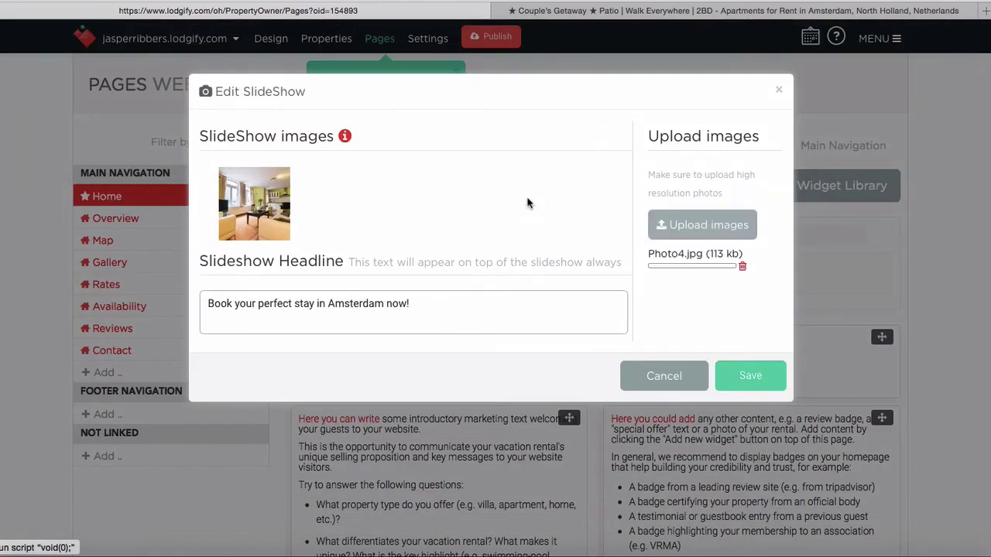
Add Photo8, the bedroom picture, to the slideshow
{"action": "left_click", "coordinate": [699, 225]}
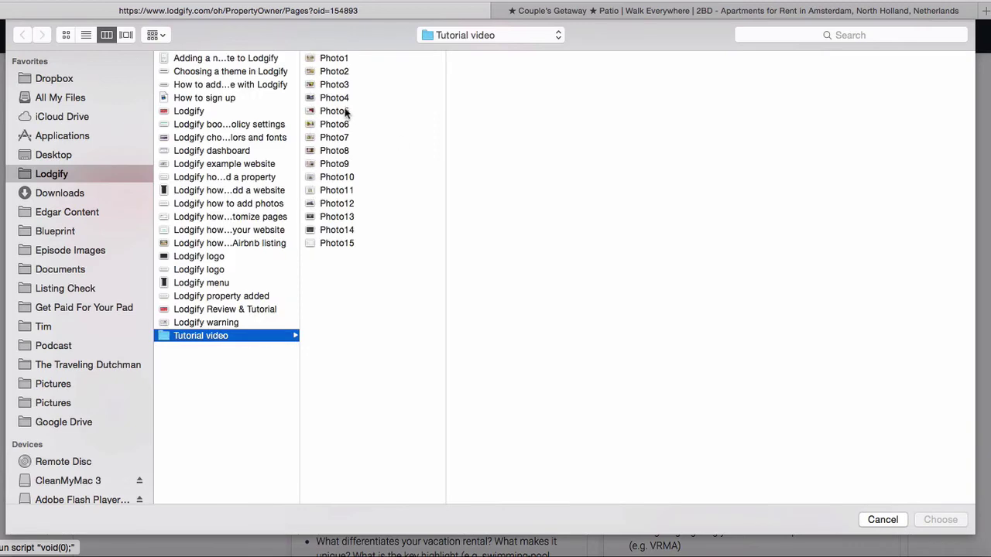
{"action": "left_click", "coordinate": [338, 98]}
{"action": "key", "text": "Up"}
{"action": "key", "text": "Down"}
{"action": "key", "text": "Down"}
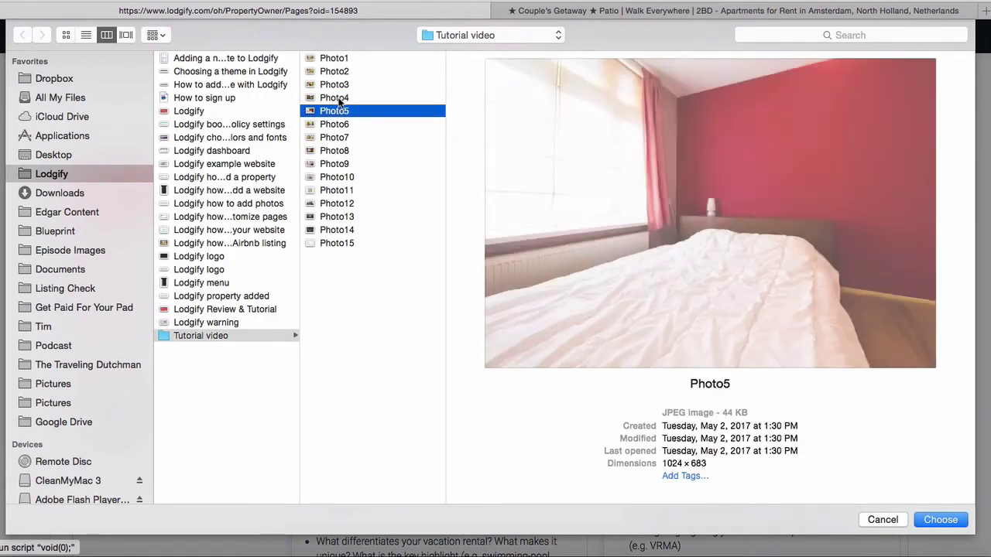
{"action": "key", "text": "Down"}
{"action": "key", "text": "Down"}
{"action": "key", "text": "Down"}
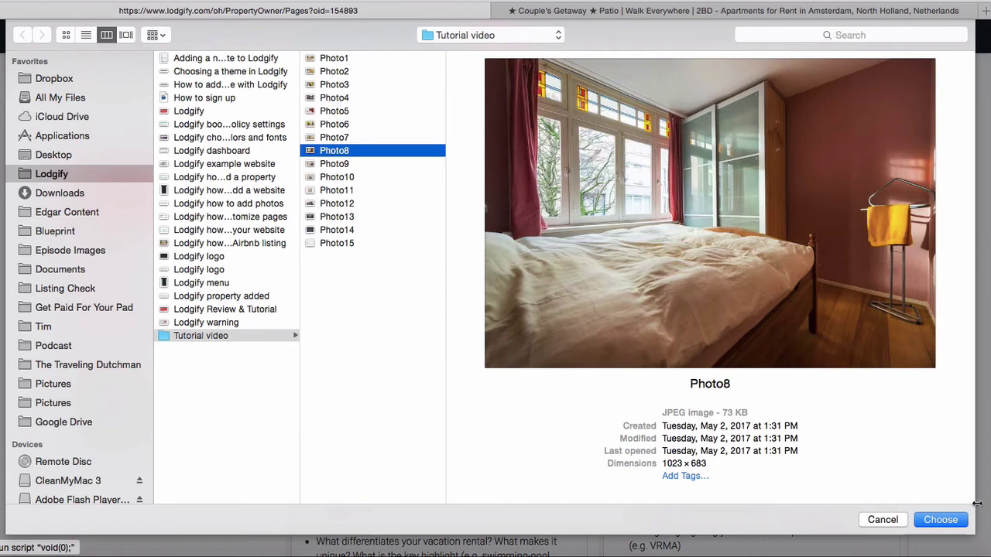
{"action": "left_click", "coordinate": [950, 523]}
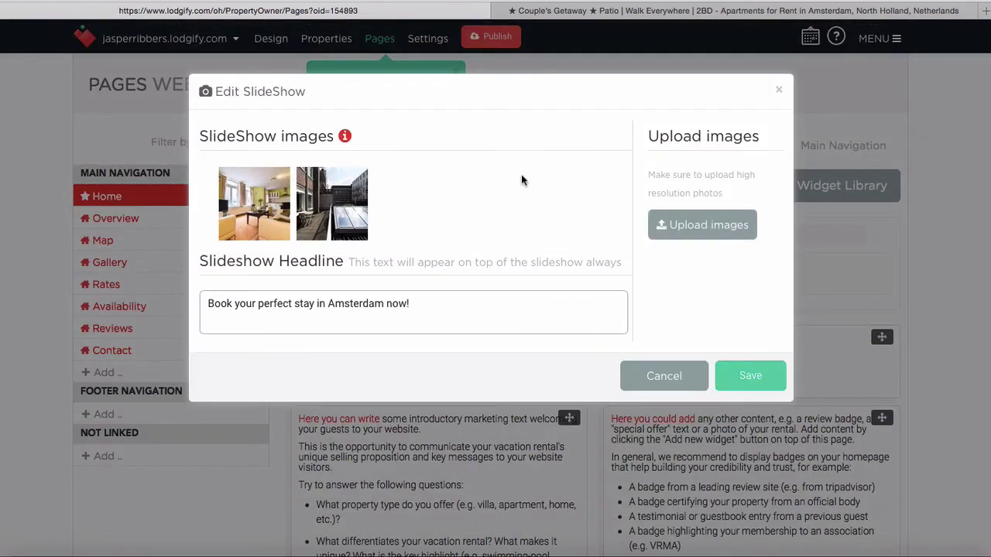
Add Photo3, the kitchen-dining picture, to the slideshow
{"action": "left_click", "coordinate": [685, 226]}
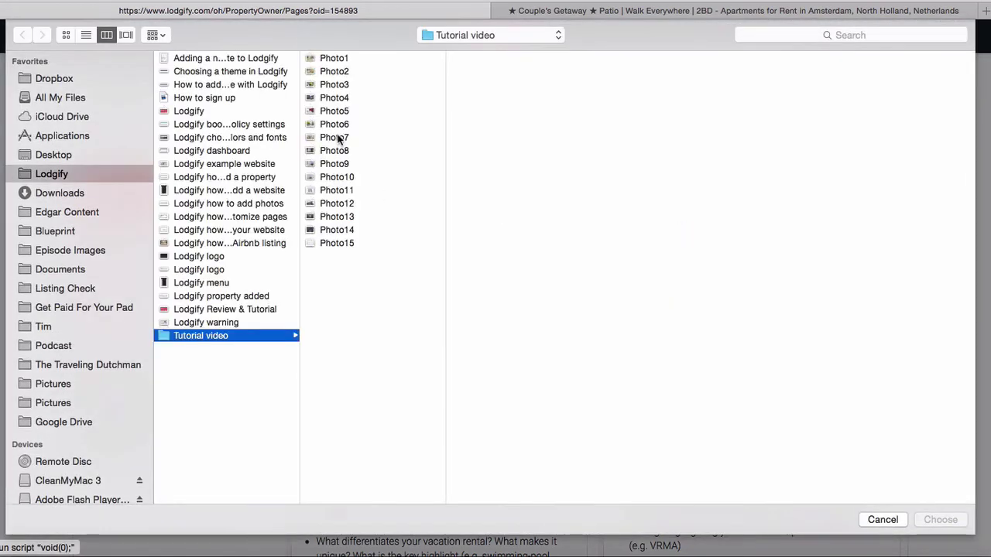
{"action": "left_click", "coordinate": [338, 138]}
{"action": "key", "text": "Down"}
{"action": "key", "text": "Down"}
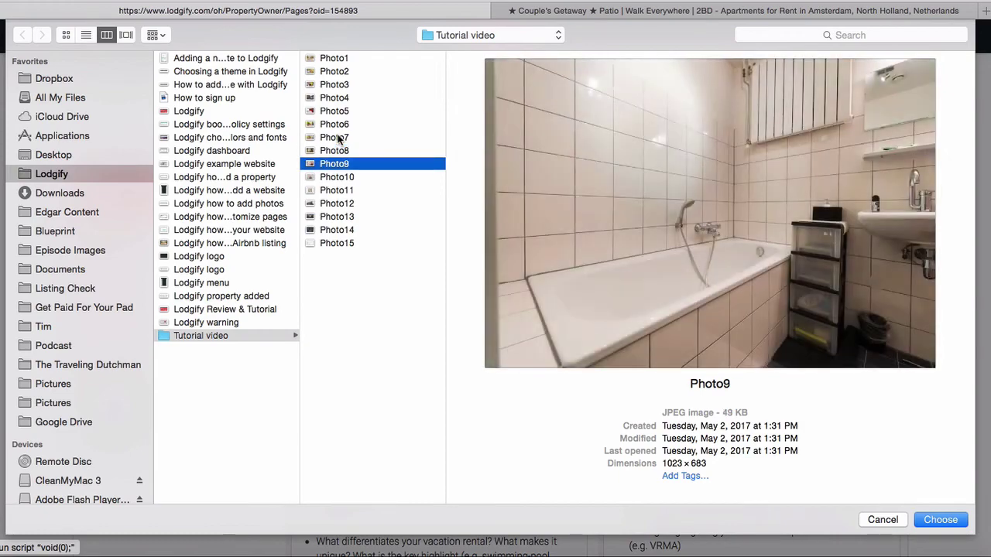
{"action": "left_click", "coordinate": [338, 138]}
{"action": "key", "text": "Up"}
{"action": "key", "text": "Up"}
{"action": "key", "text": "Up"}
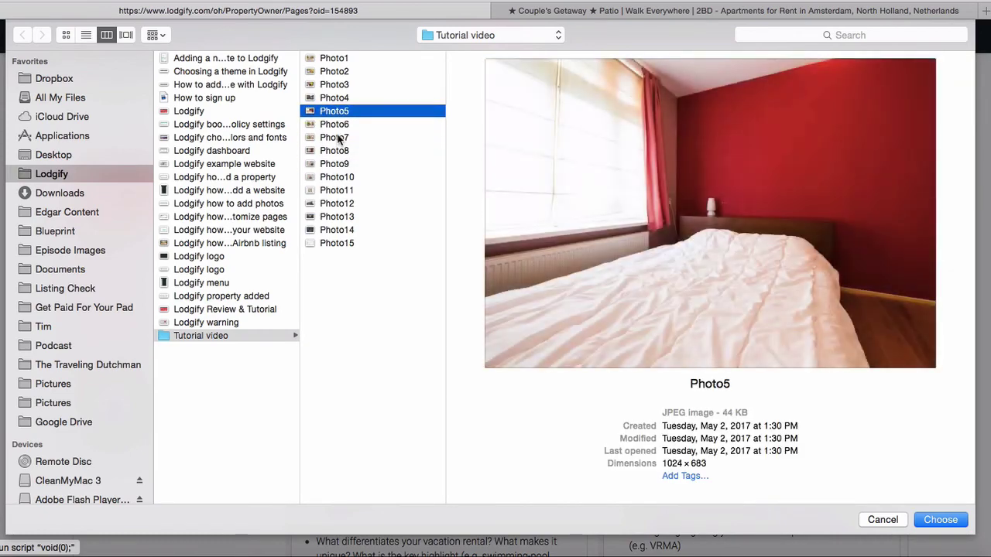
{"action": "key", "text": "Up"}
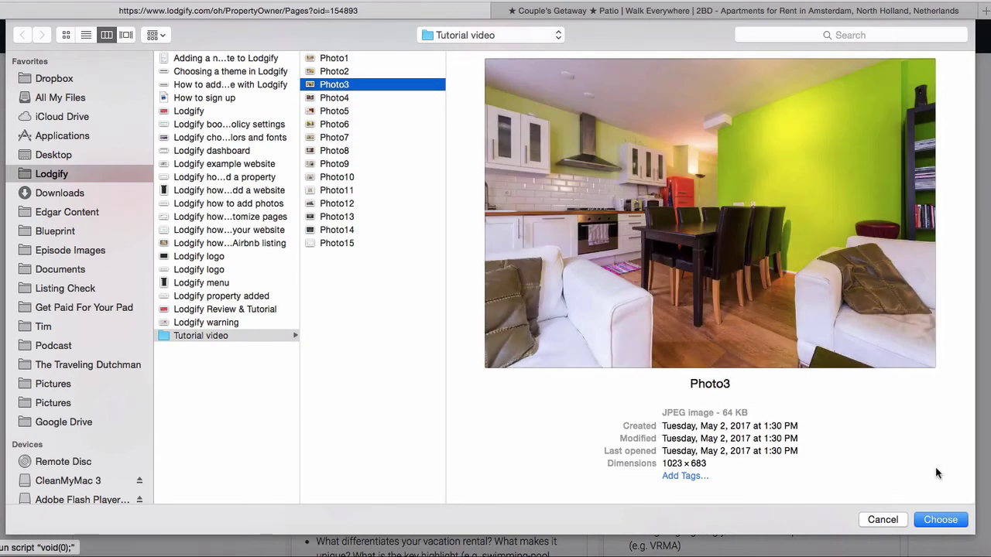
{"action": "left_click", "coordinate": [936, 520]}
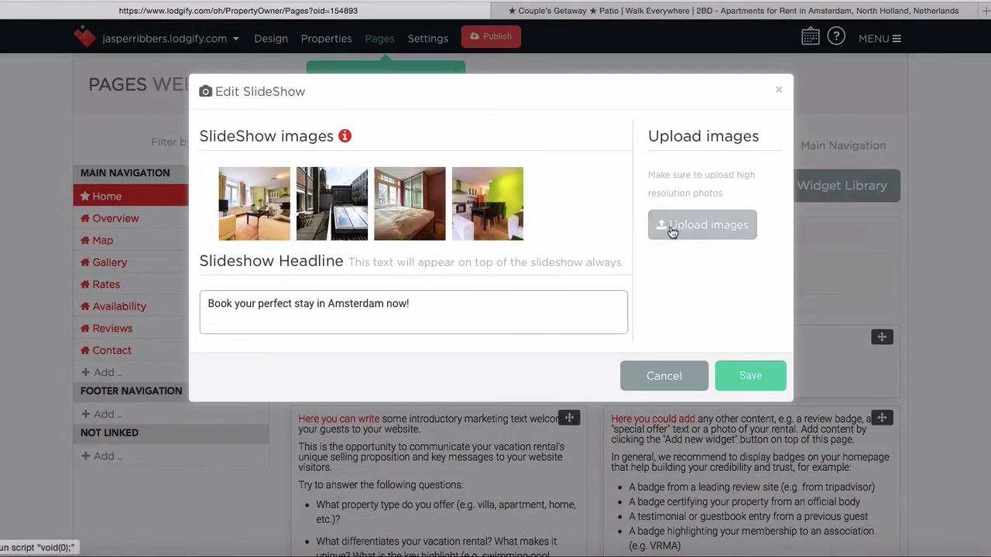
Add Photo13, the Rijksmuseum picture, as the fifth slideshow photo
{"action": "left_click", "coordinate": [701, 224]}
{"action": "left_click", "coordinate": [345, 203]}
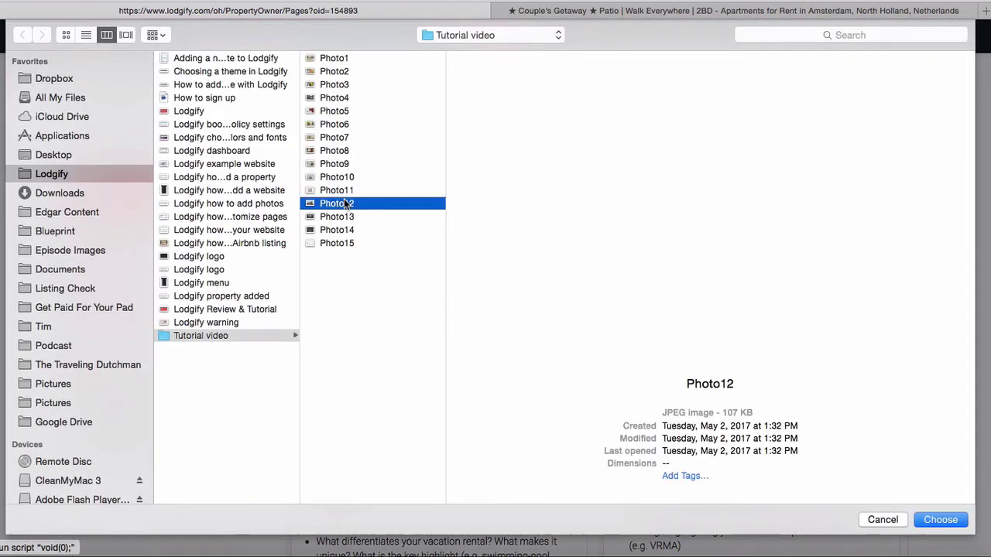
{"action": "key", "text": "Down"}
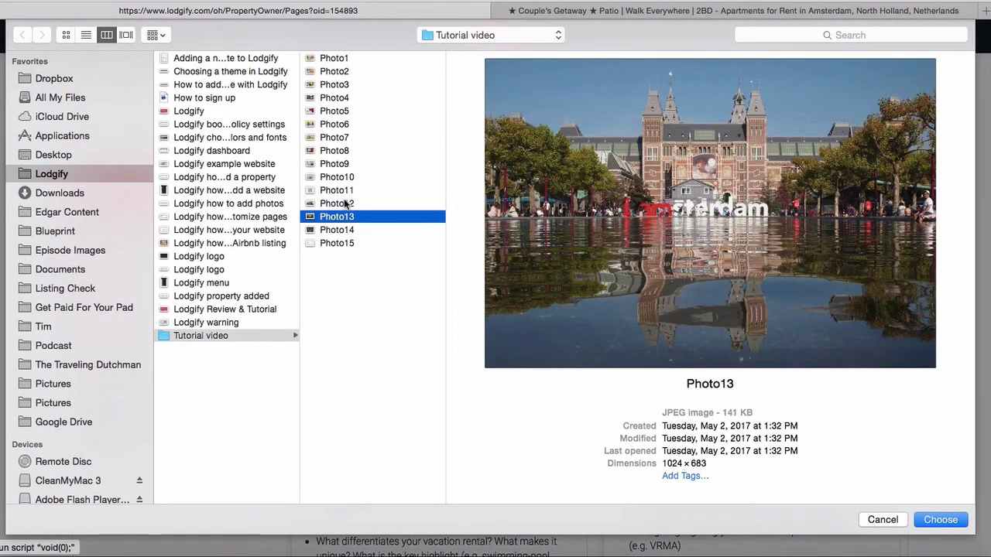
{"action": "left_click", "coordinate": [934, 524]}
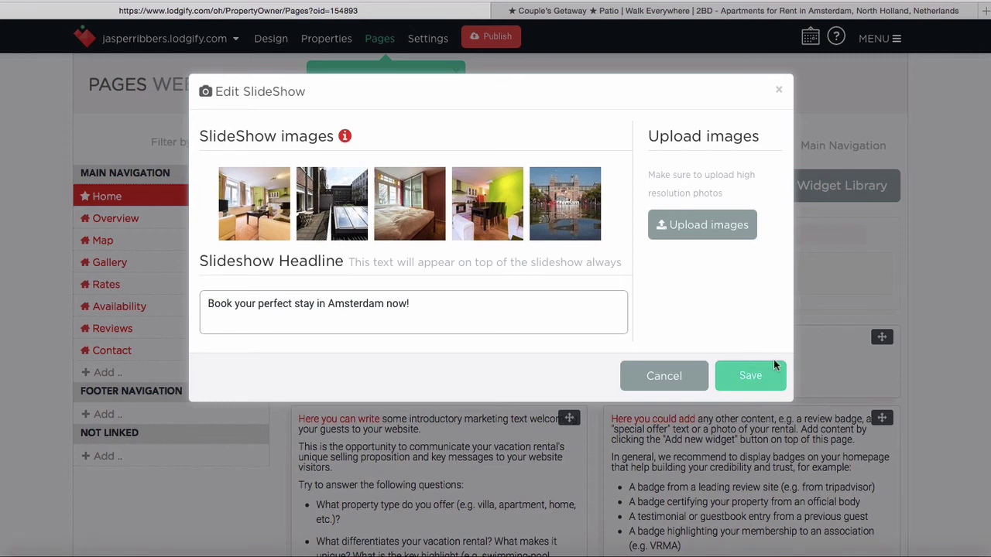
Save the slideshow and scroll down the Home page to the WELCOME! section
{"action": "left_click", "coordinate": [754, 376]}
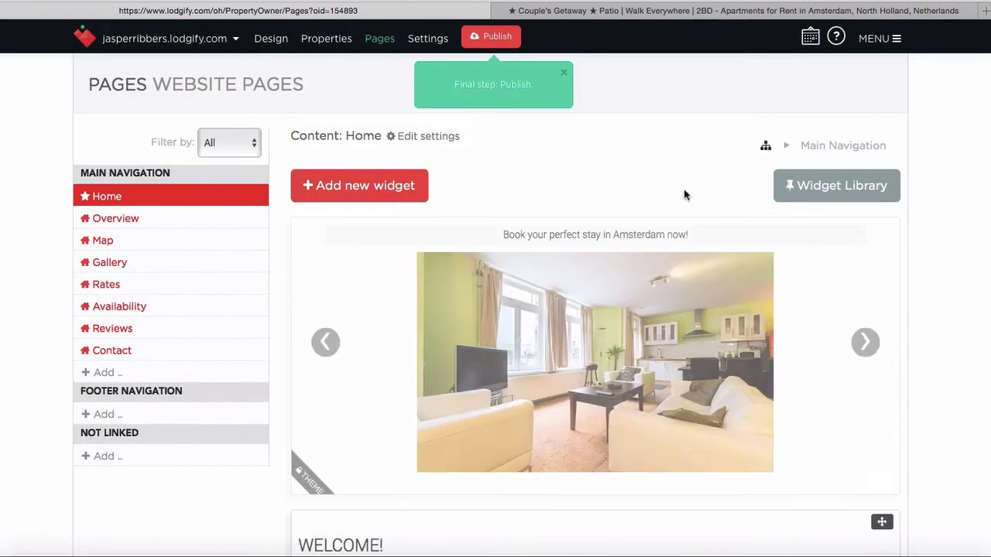
{"action": "scroll", "coordinate": [683, 190], "scroll_direction": "down", "scroll_amount": 6}
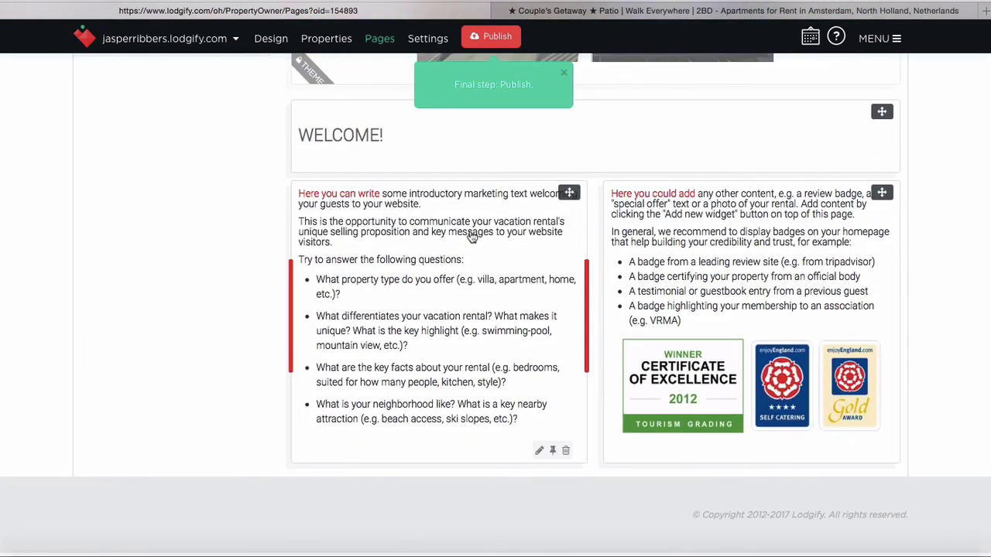
{"action": "scroll", "coordinate": [472, 237], "scroll_direction": "up", "scroll_amount": 1}
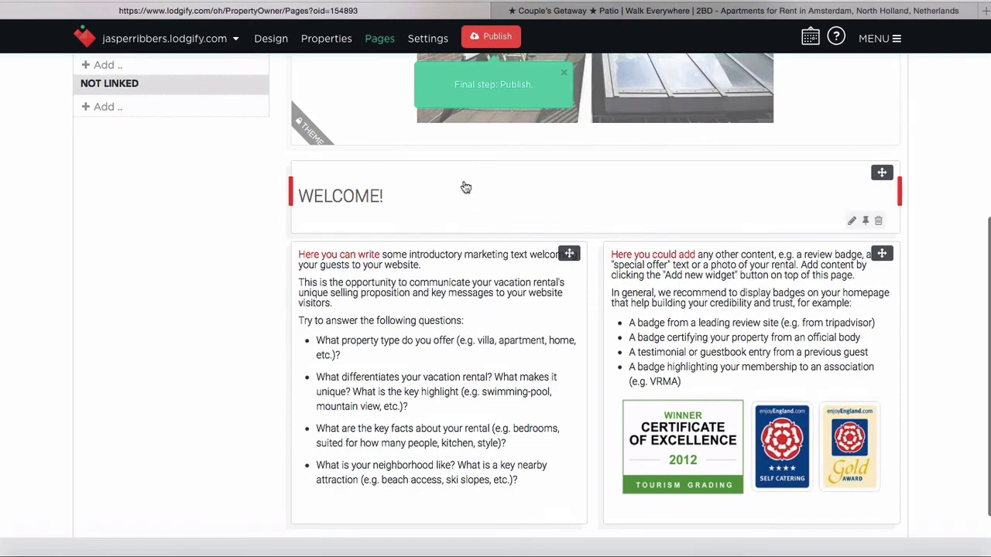
{"action": "scroll", "coordinate": [467, 377], "scroll_direction": "down", "scroll_amount": 1}
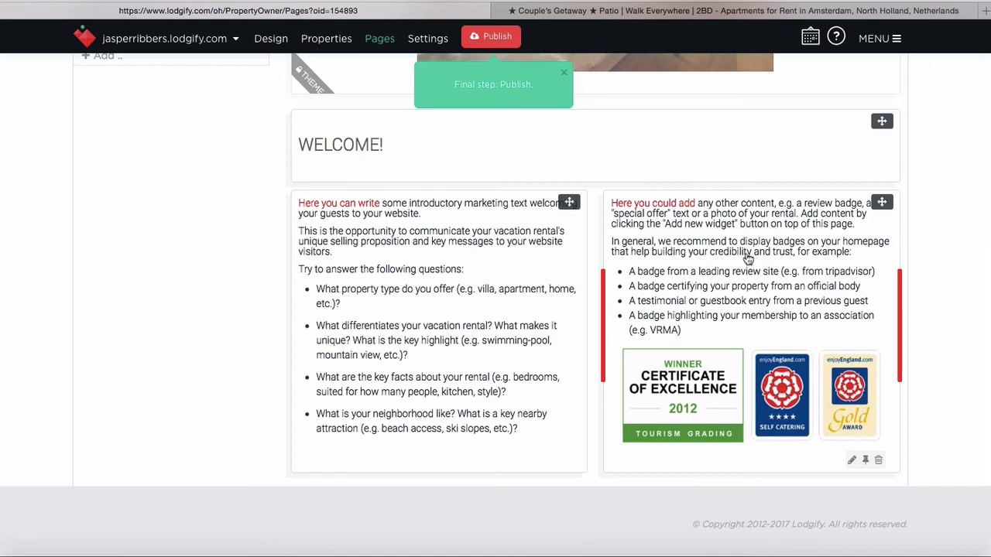
{"action": "scroll", "coordinate": [581, 230], "scroll_direction": "up", "scroll_amount": 2}
{"action": "scroll", "coordinate": [581, 230], "scroll_direction": "down", "scroll_amount": 2}
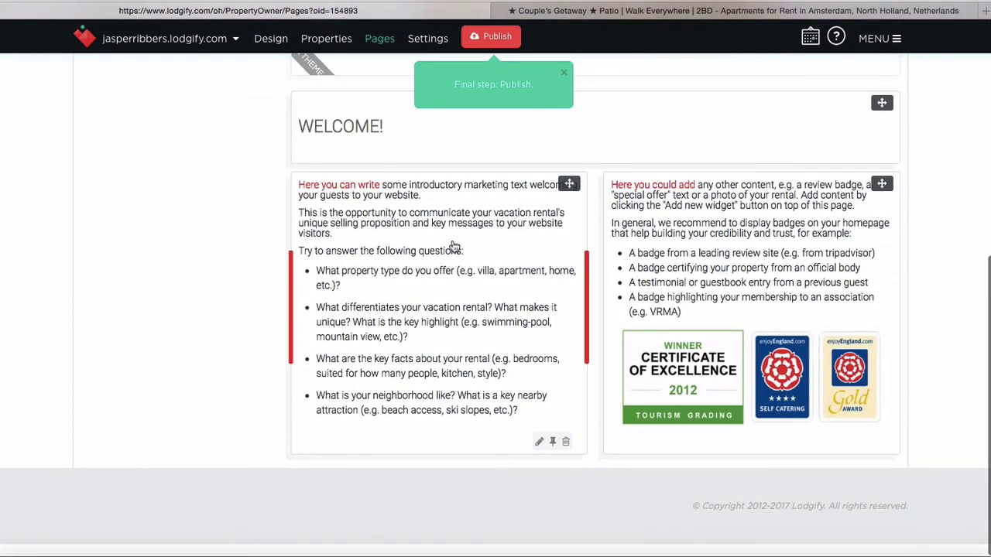
In the Airbnb listing, select the full description from 'The apartment is very well maintained' through the bathroom paragraph
{"action": "left_click", "coordinate": [656, 10]}
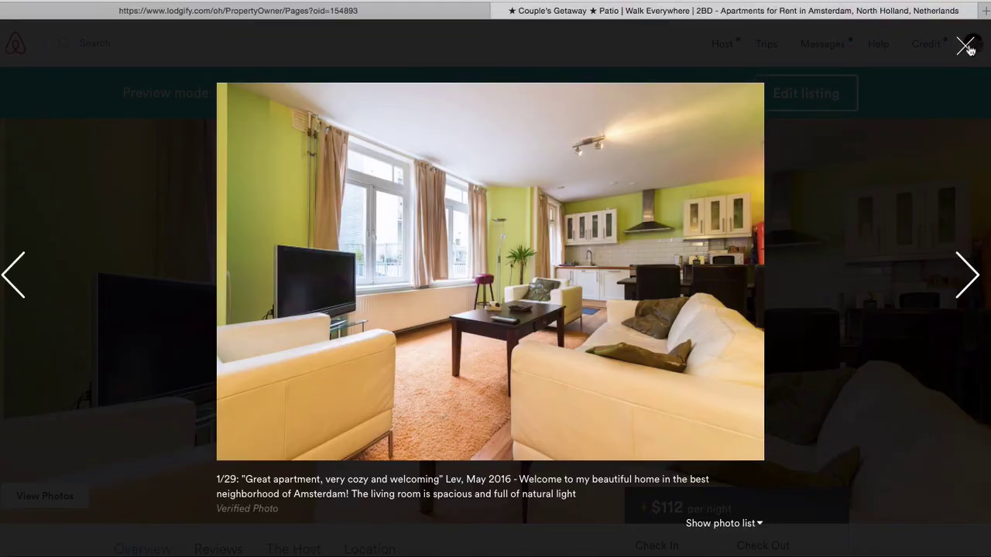
{"action": "left_click", "coordinate": [965, 47]}
{"action": "scroll", "coordinate": [445, 222], "scroll_direction": "down", "scroll_amount": 10}
{"action": "scroll", "coordinate": [445, 223], "scroll_direction": "down", "scroll_amount": 9}
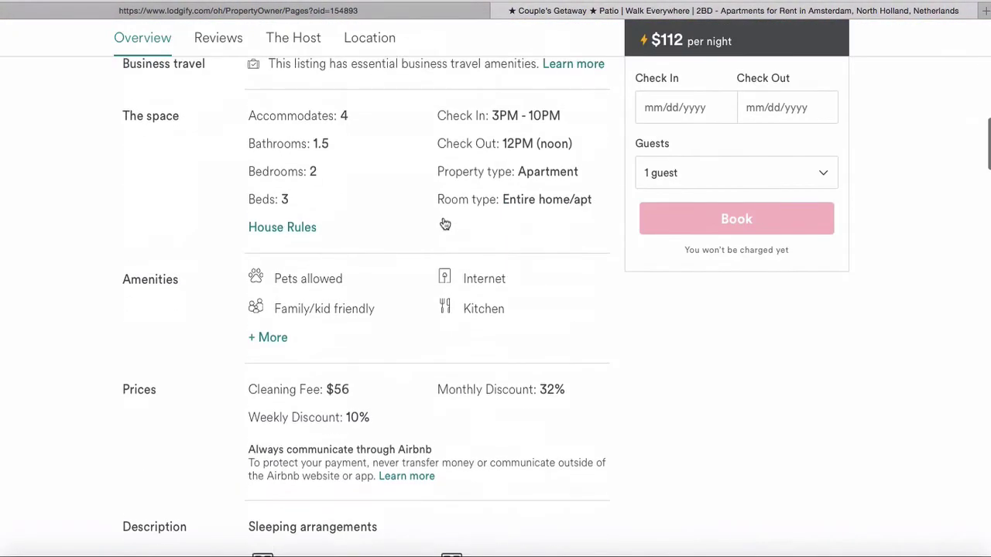
{"action": "scroll", "coordinate": [442, 216], "scroll_direction": "down", "scroll_amount": 1}
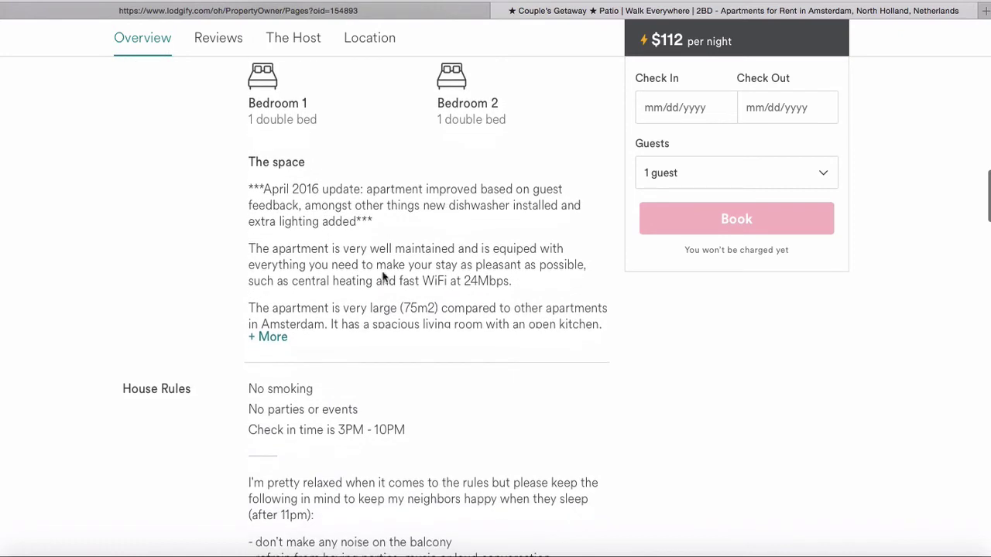
{"action": "left_click", "coordinate": [281, 341]}
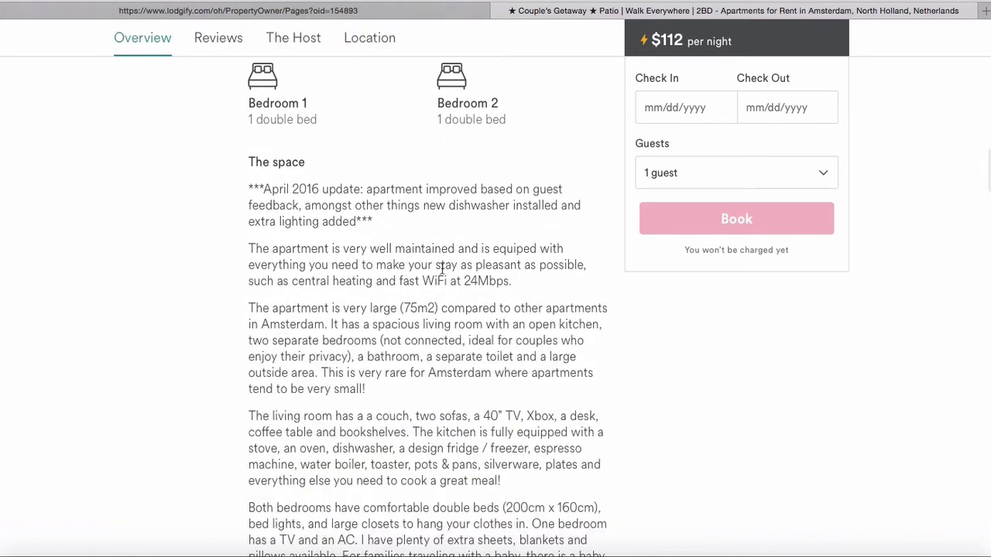
{"action": "scroll", "coordinate": [283, 340], "scroll_direction": "down", "scroll_amount": 3}
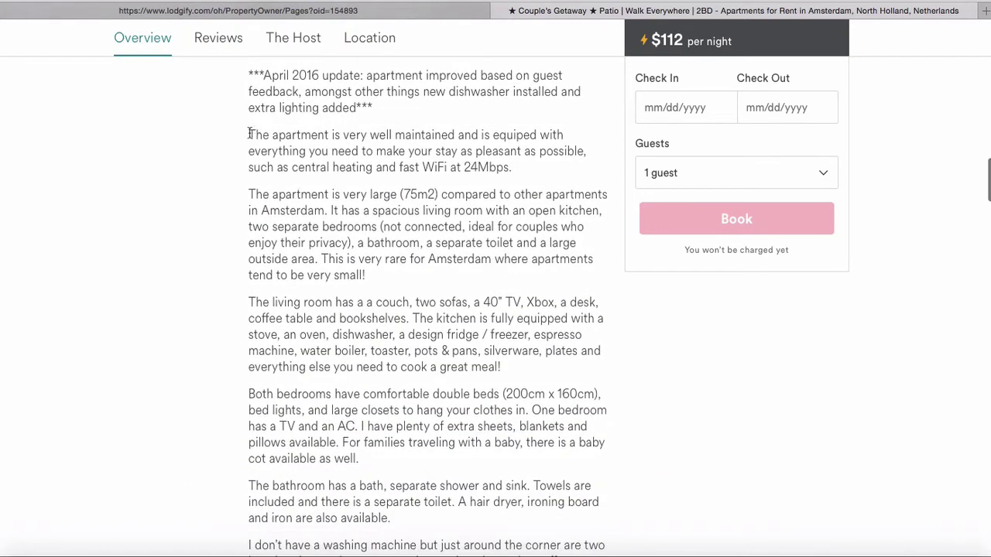
{"action": "left_click_drag", "start_coordinate": [250, 135], "coordinate": [424, 518]}
{"action": "key", "text": "ctrl+c"}
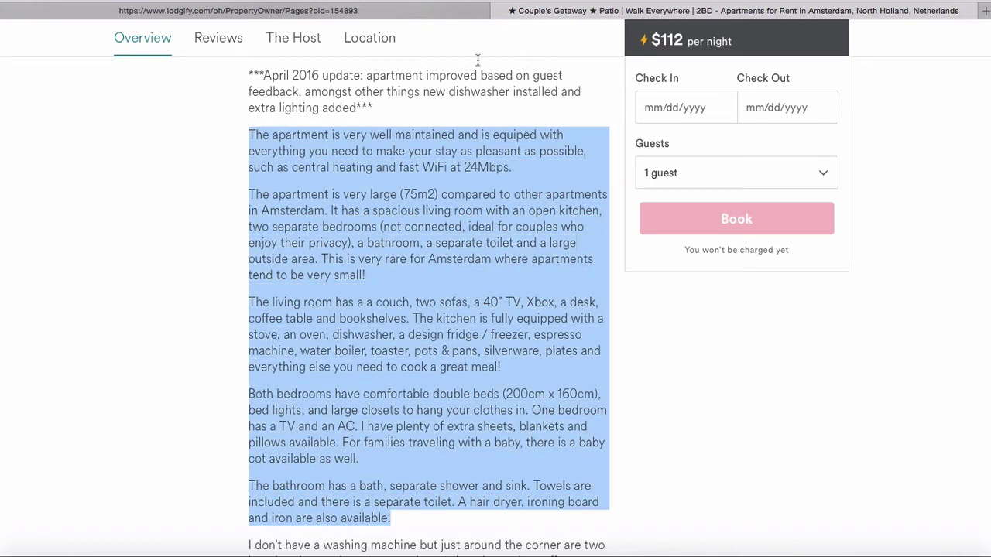
{"action": "left_click", "coordinate": [432, 14]}
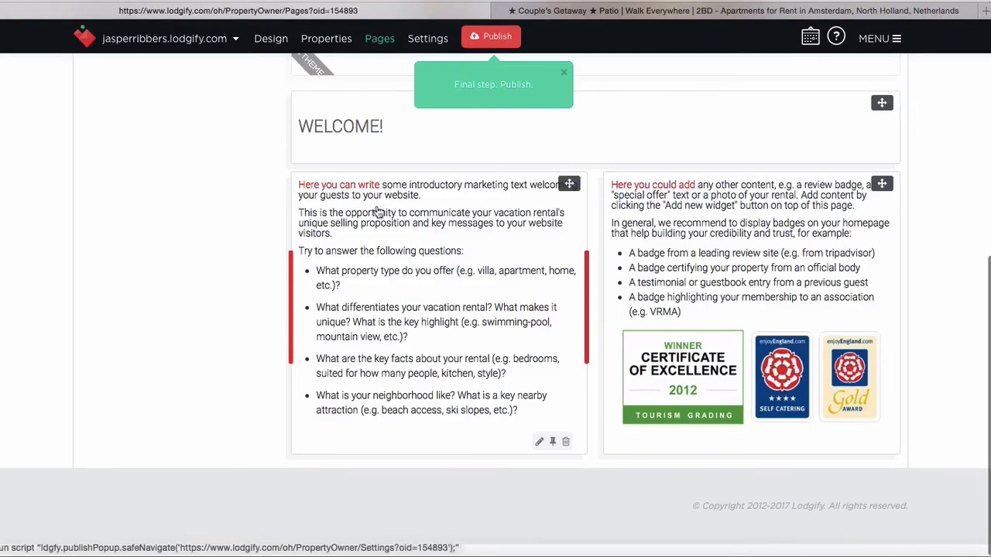
Paste the Airbnb apartment description over the placeholder welcome text and save it
{"action": "left_click", "coordinate": [441, 230]}
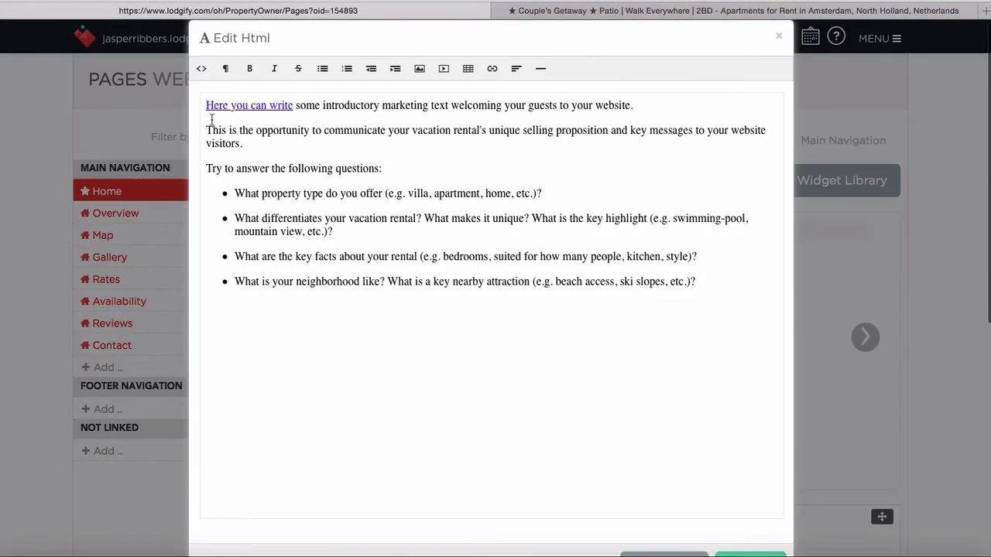
{"action": "left_click_drag", "start_coordinate": [205, 108], "coordinate": [739, 349]}
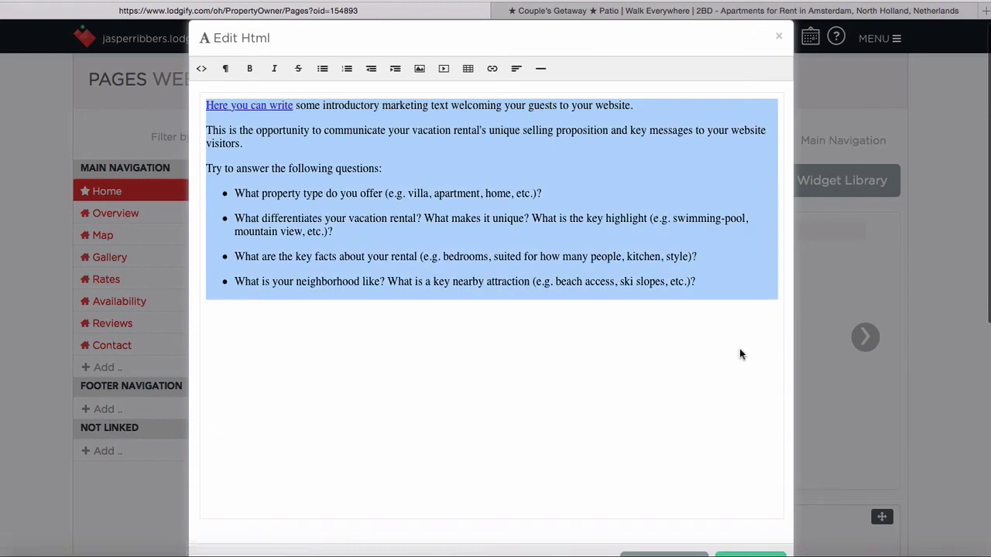
{"action": "key", "text": "ctrl+v"}
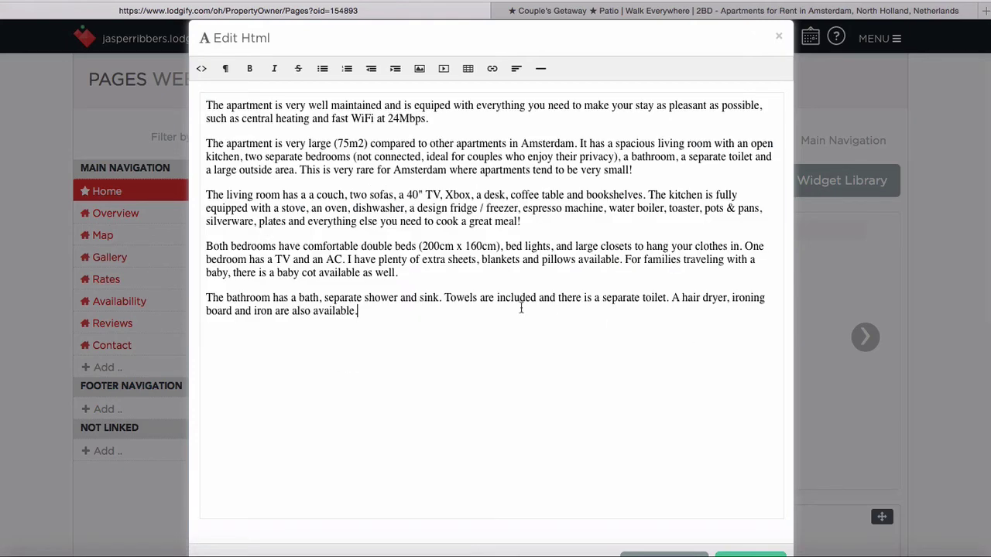
{"action": "scroll", "coordinate": [677, 288], "scroll_direction": "down", "scroll_amount": 5}
{"action": "left_click", "coordinate": [755, 387]}
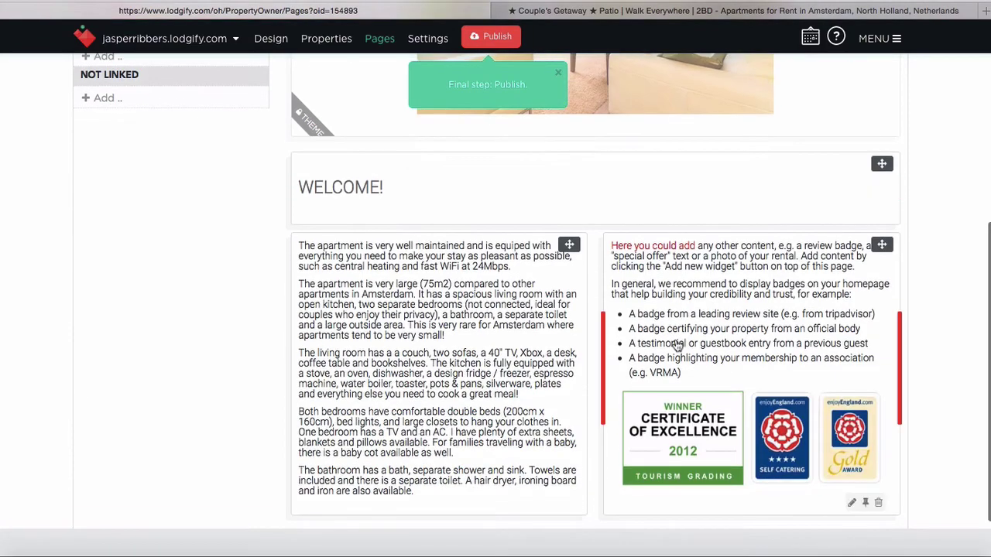
{"action": "scroll", "coordinate": [620, 208], "scroll_direction": "down", "scroll_amount": 5}
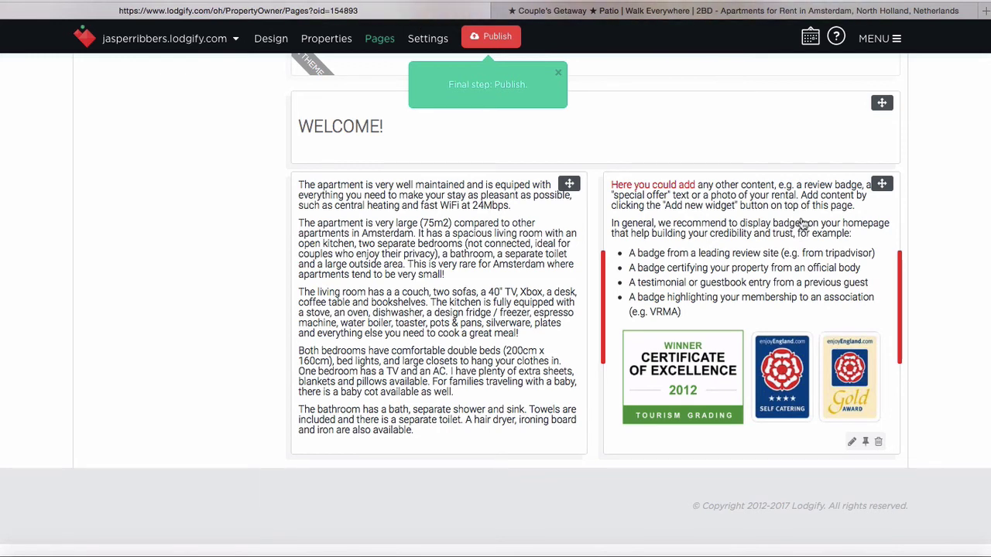
Delete the badge widget's sample intro text, bullet list and three award badge images
{"action": "left_click", "coordinate": [802, 223]}
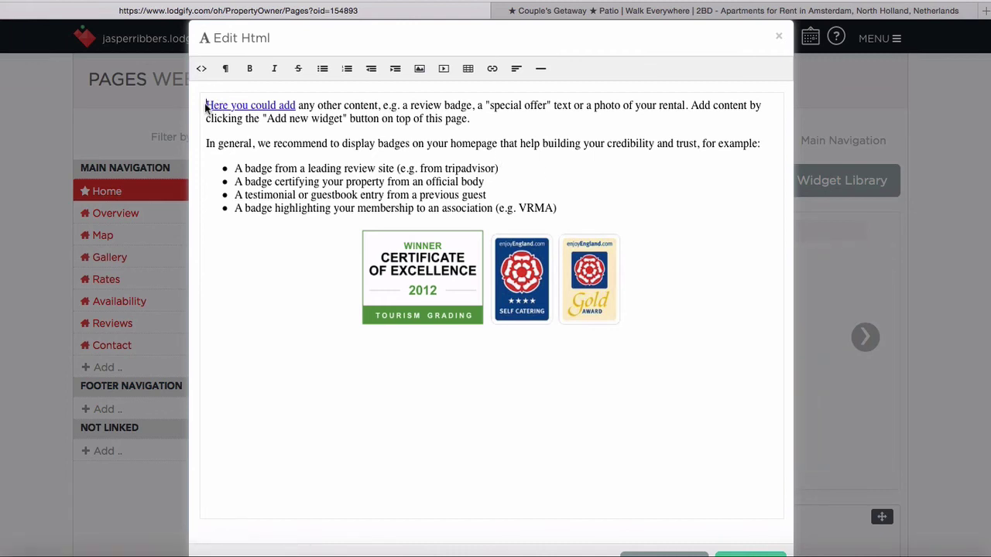
{"action": "left_click_drag", "start_coordinate": [207, 105], "coordinate": [576, 206]}
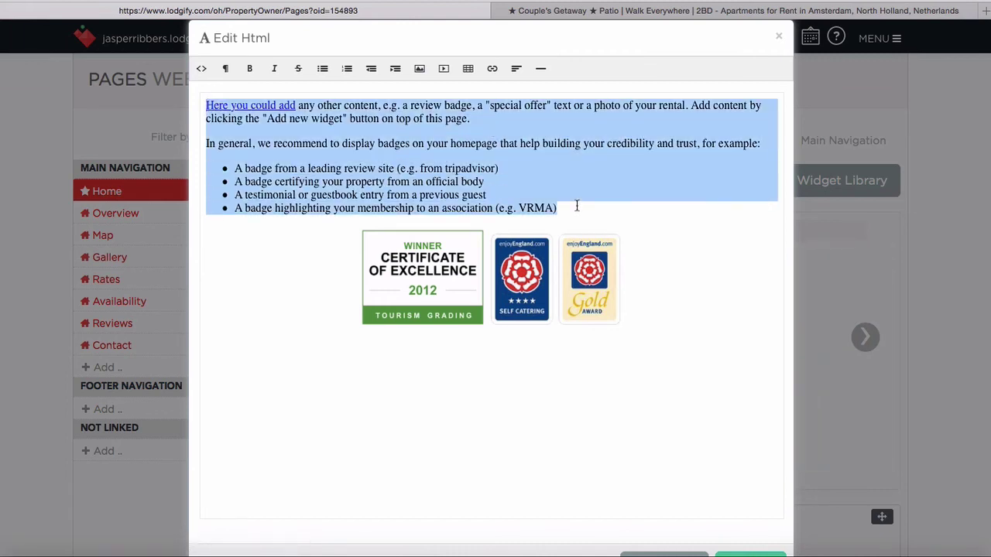
{"action": "key", "text": "BackSpace"}
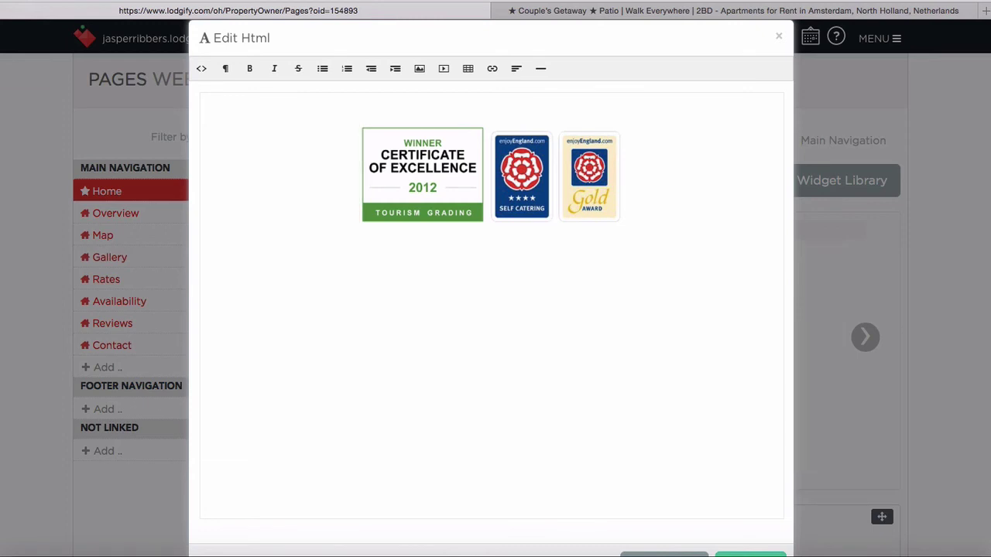
{"action": "key", "text": "BackSpace"}
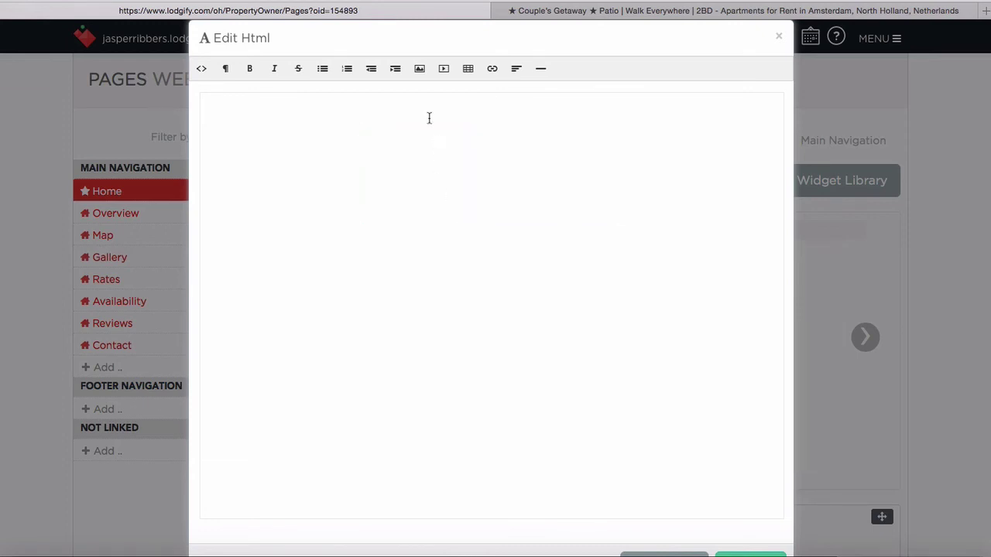
Insert the Photo15 reviews screenshot into the badge widget and save it
{"action": "left_click", "coordinate": [418, 71]}
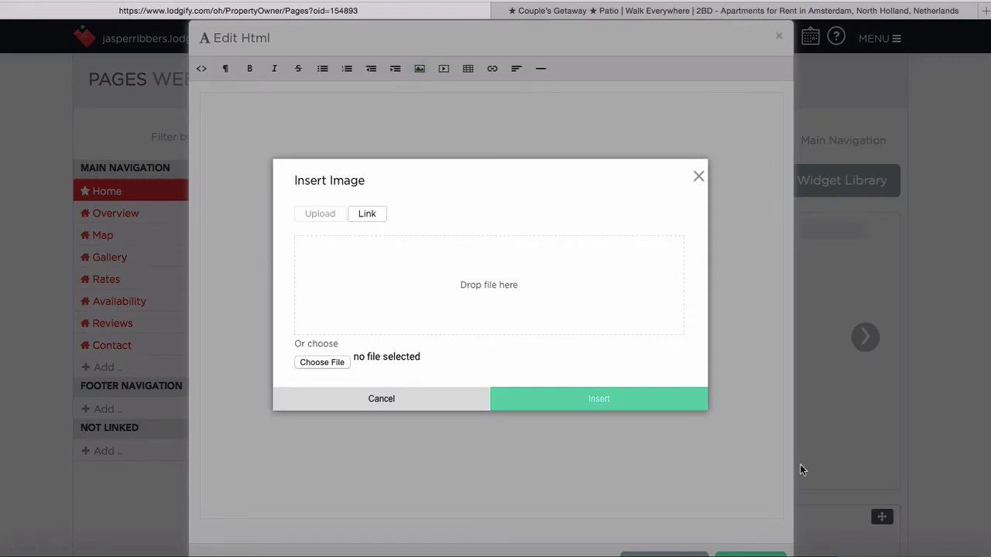
{"action": "left_click", "coordinate": [27, 545]}
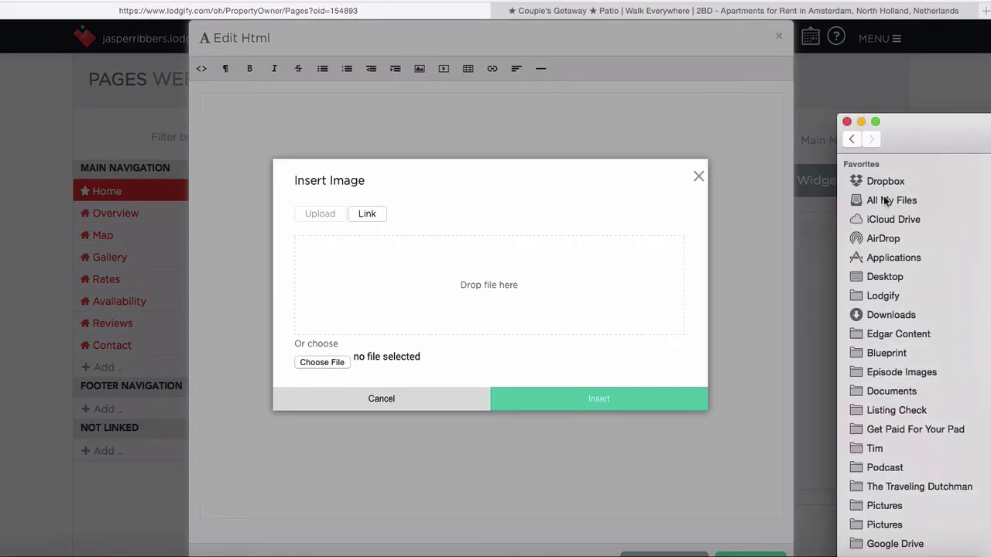
{"action": "left_click_drag", "start_coordinate": [937, 140], "coordinate": [680, 40]}
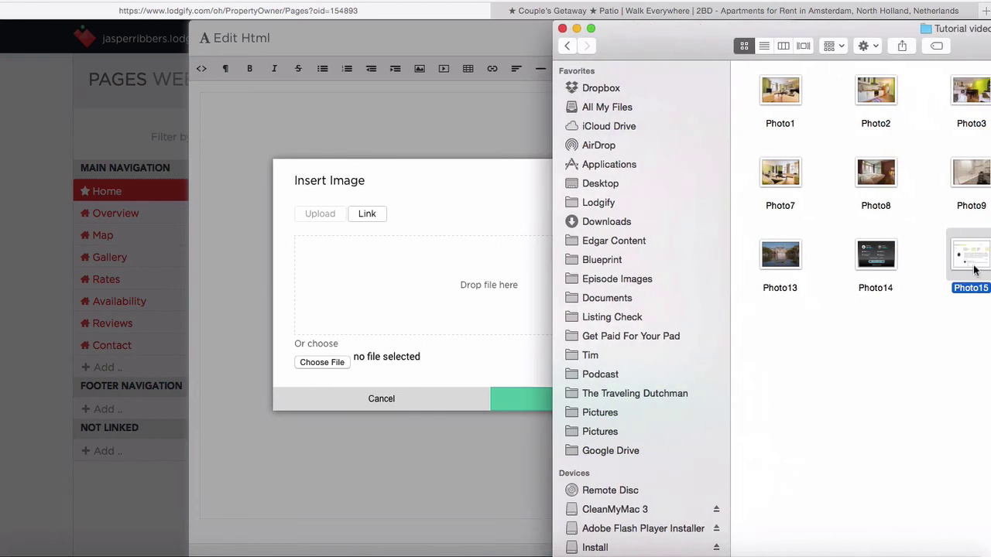
{"action": "left_click_drag", "start_coordinate": [973, 259], "coordinate": [429, 290]}
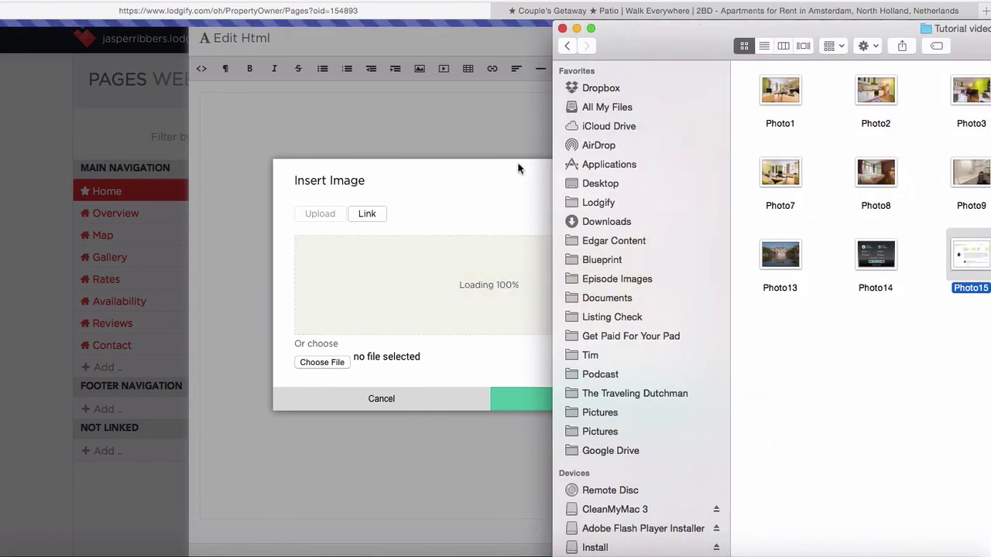
{"action": "left_click", "coordinate": [576, 29]}
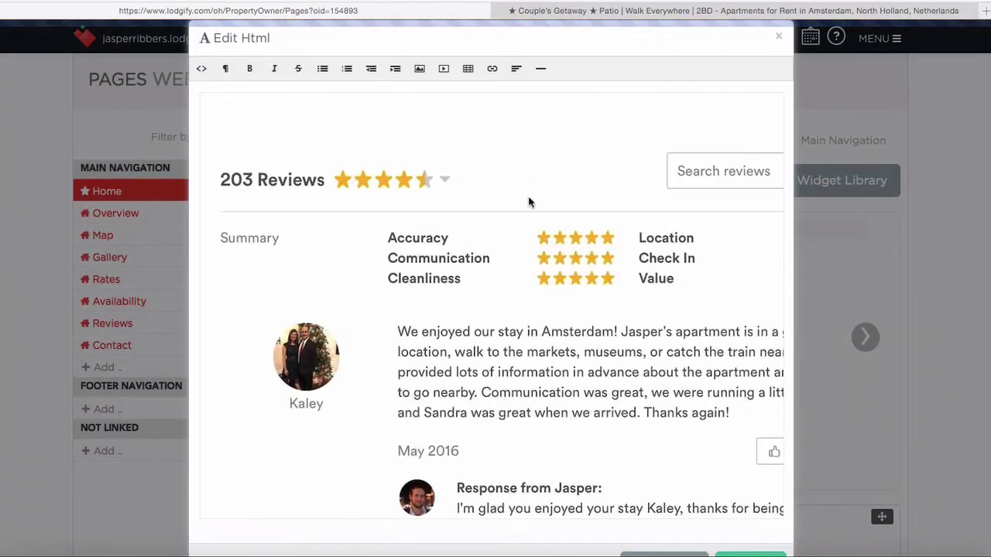
{"action": "scroll", "coordinate": [588, 255], "scroll_direction": "up", "scroll_amount": 2}
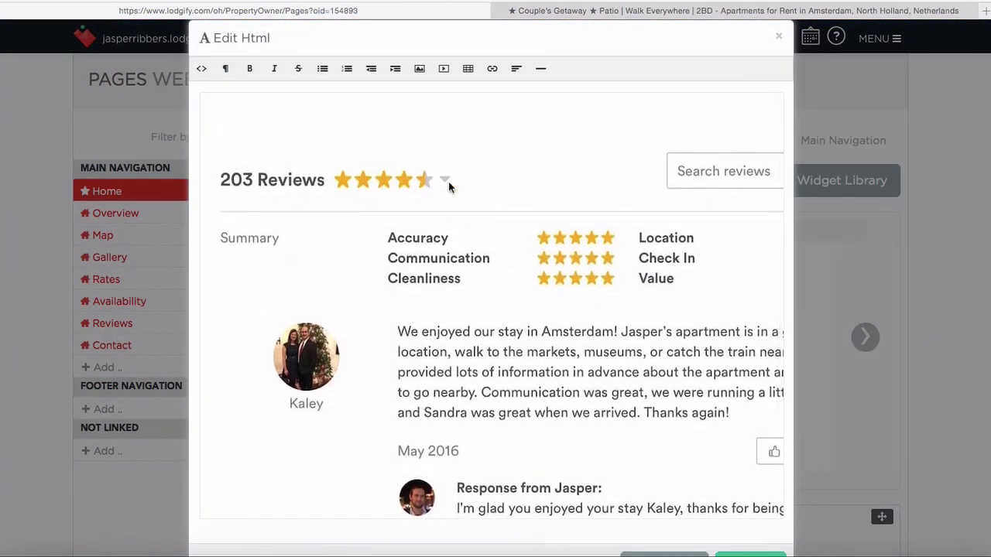
{"action": "scroll", "coordinate": [548, 163], "scroll_direction": "down", "scroll_amount": 4}
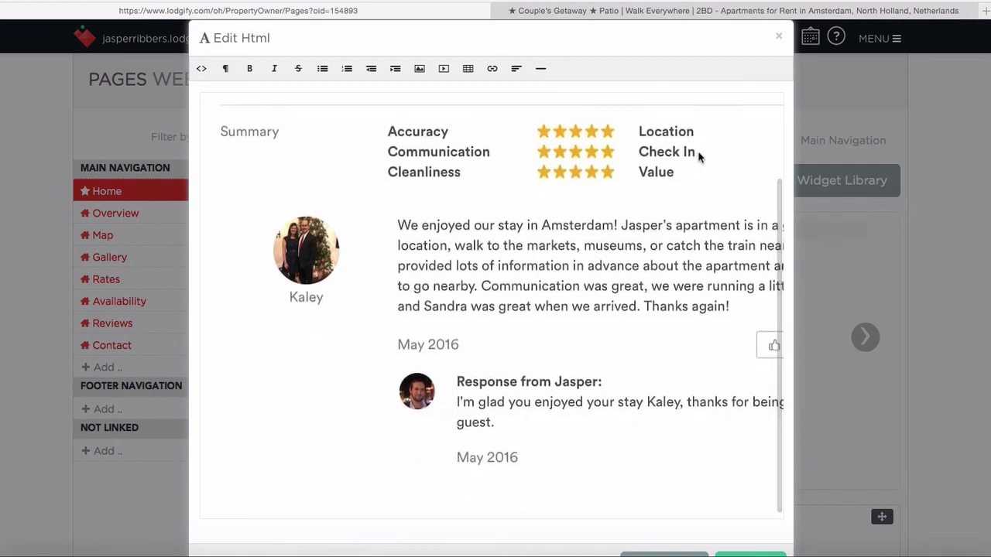
{"action": "scroll", "coordinate": [699, 153], "scroll_direction": "right", "scroll_amount": 3}
{"action": "scroll", "coordinate": [663, 204], "scroll_direction": "down", "scroll_amount": 1}
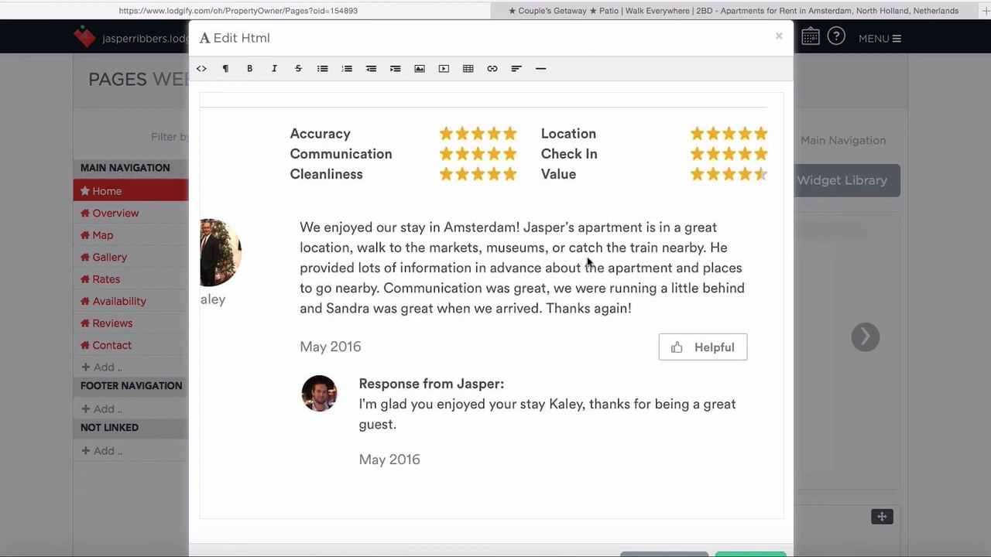
{"action": "scroll", "coordinate": [586, 258], "scroll_direction": "down", "scroll_amount": 1}
{"action": "scroll", "coordinate": [721, 409], "scroll_direction": "down", "scroll_amount": 5}
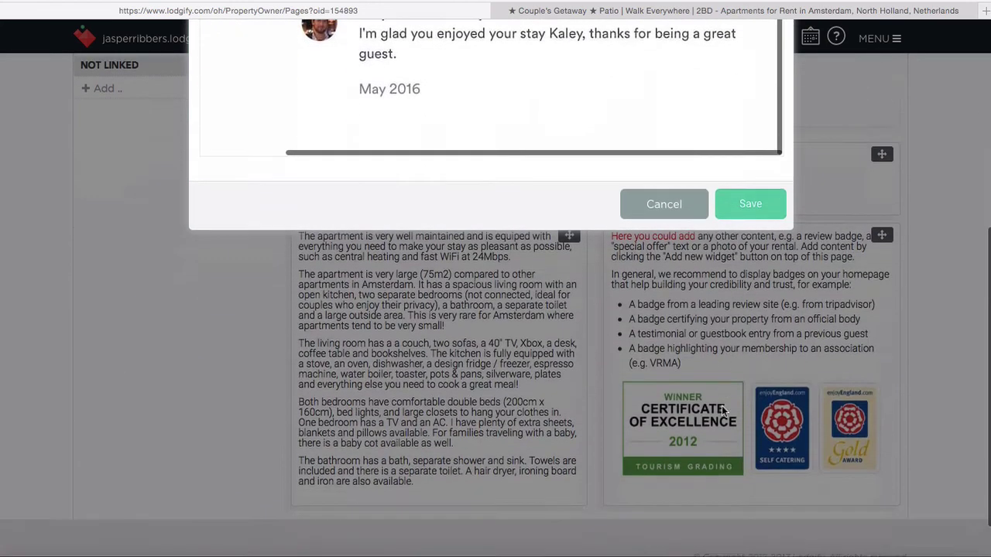
{"action": "scroll", "coordinate": [721, 408], "scroll_direction": "down", "scroll_amount": 1}
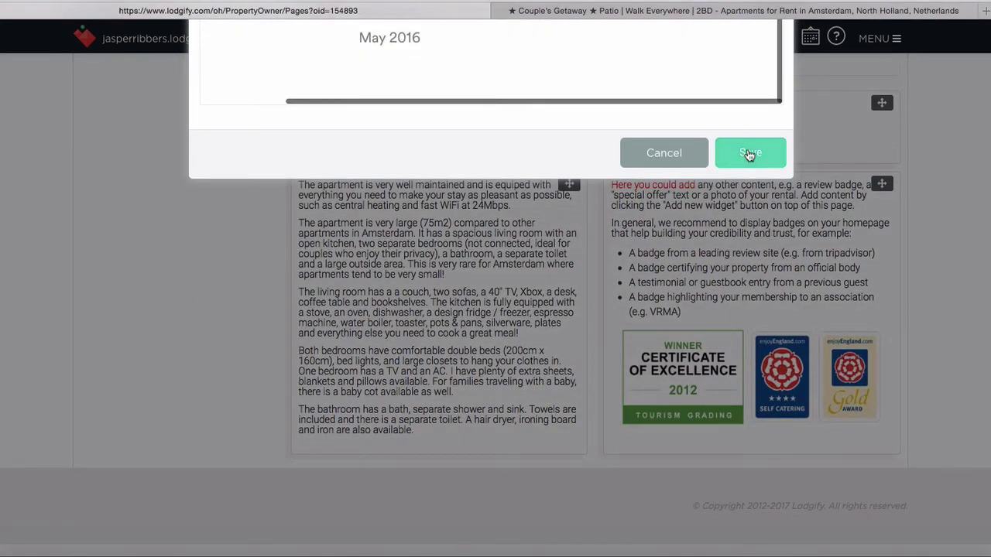
{"action": "left_click", "coordinate": [748, 154]}
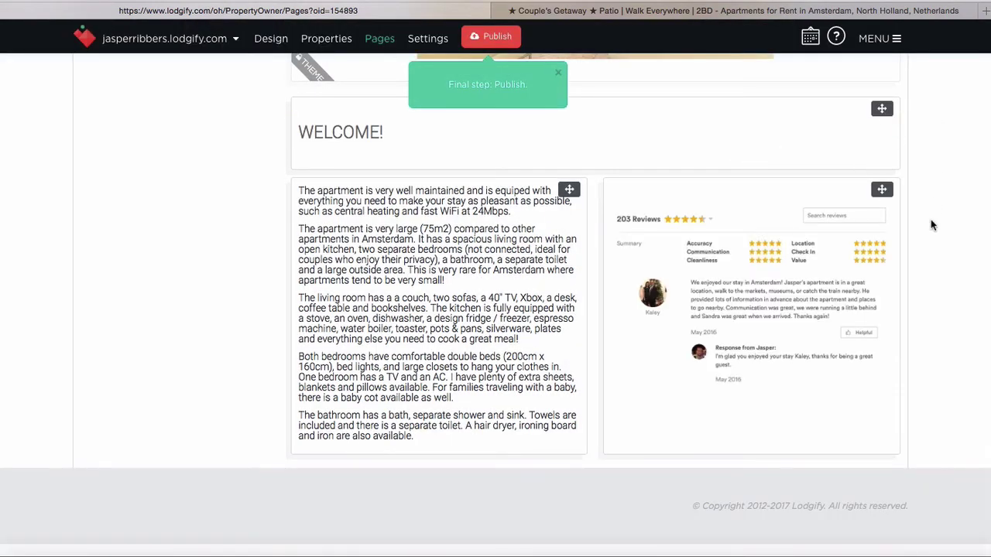
Look over the available widget types without adding one, then start publishing the website
{"action": "scroll", "coordinate": [931, 219], "scroll_direction": "up", "scroll_amount": 3}
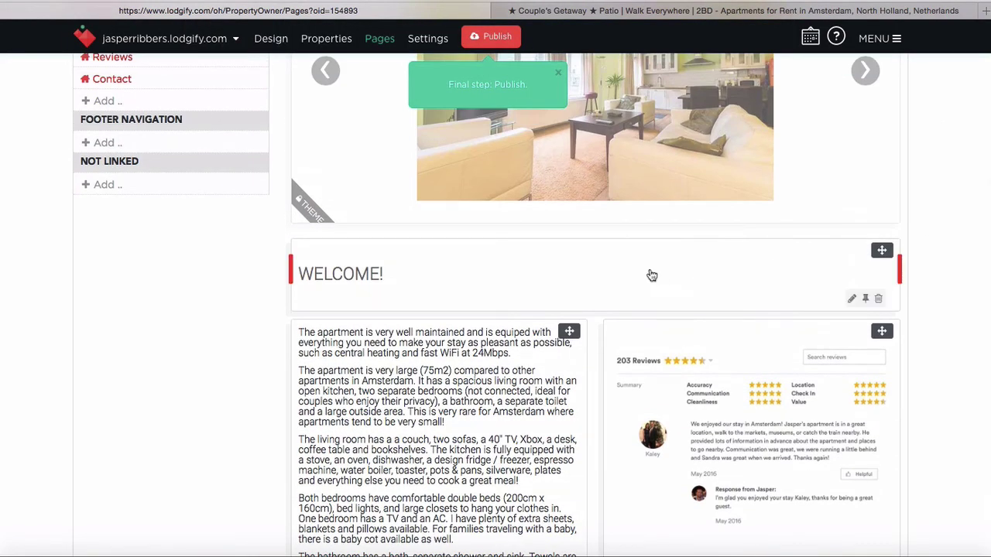
{"action": "scroll", "coordinate": [936, 198], "scroll_direction": "down", "scroll_amount": 4}
{"action": "scroll", "coordinate": [936, 201], "scroll_direction": "up", "scroll_amount": 7}
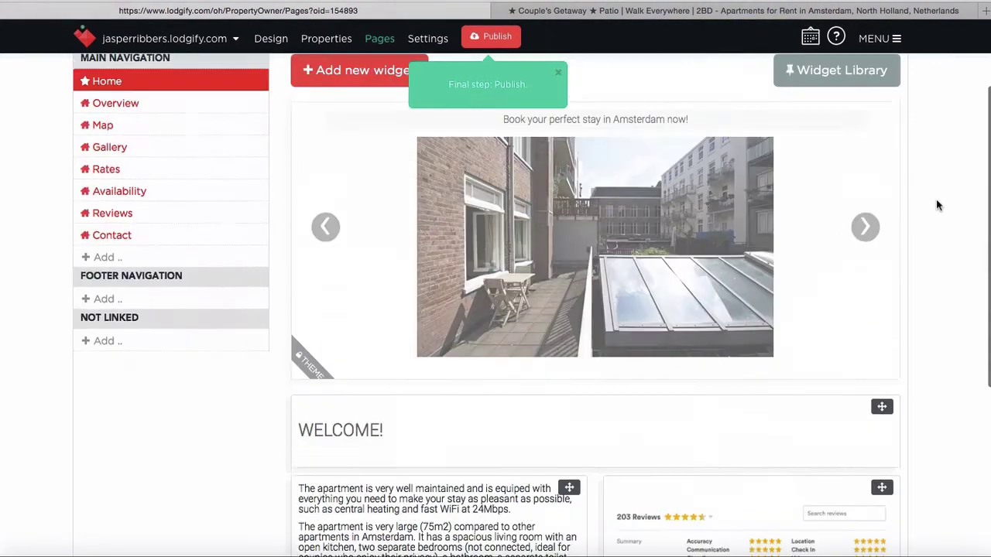
{"action": "scroll", "coordinate": [936, 204], "scroll_direction": "up", "scroll_amount": 3}
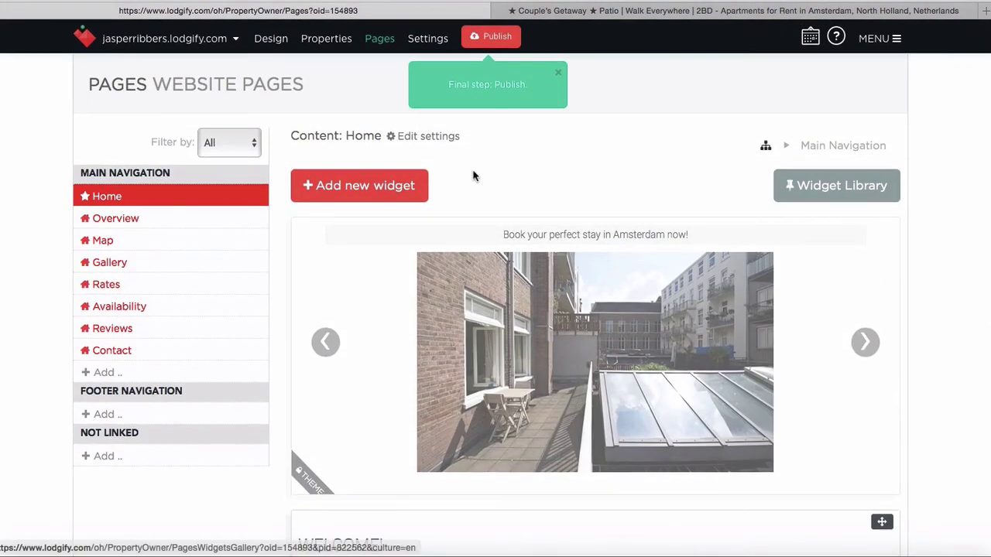
{"action": "left_click", "coordinate": [392, 189]}
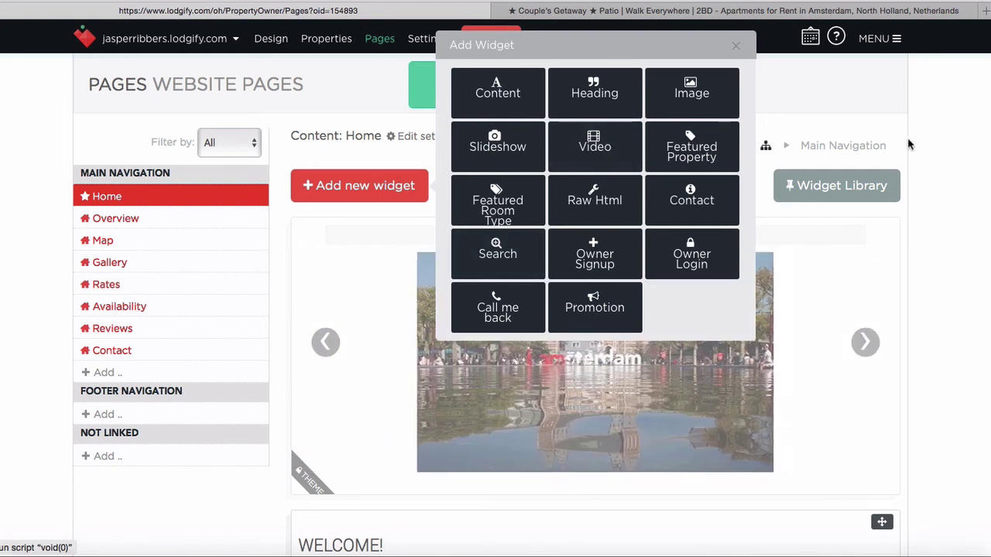
{"action": "left_click", "coordinate": [737, 46]}
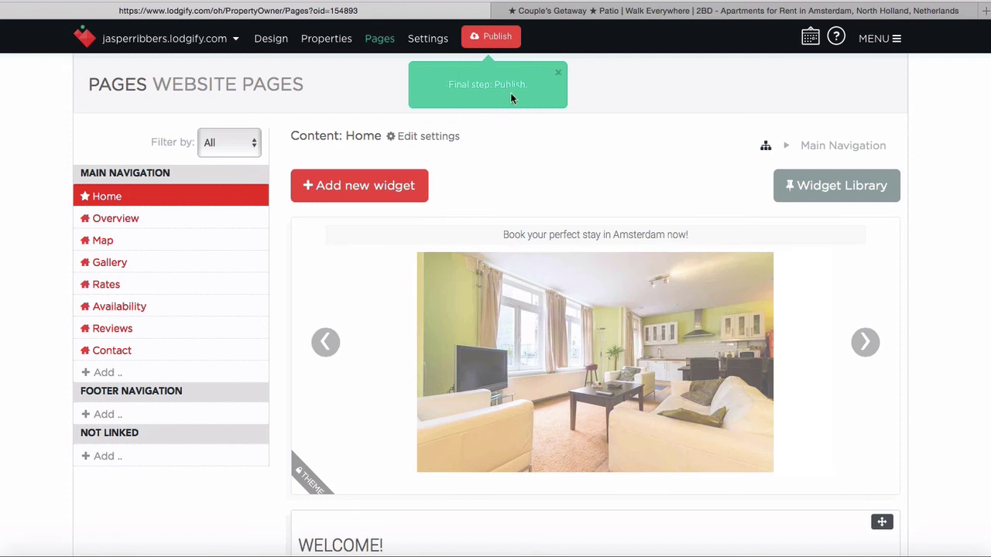
{"action": "left_click", "coordinate": [498, 37]}
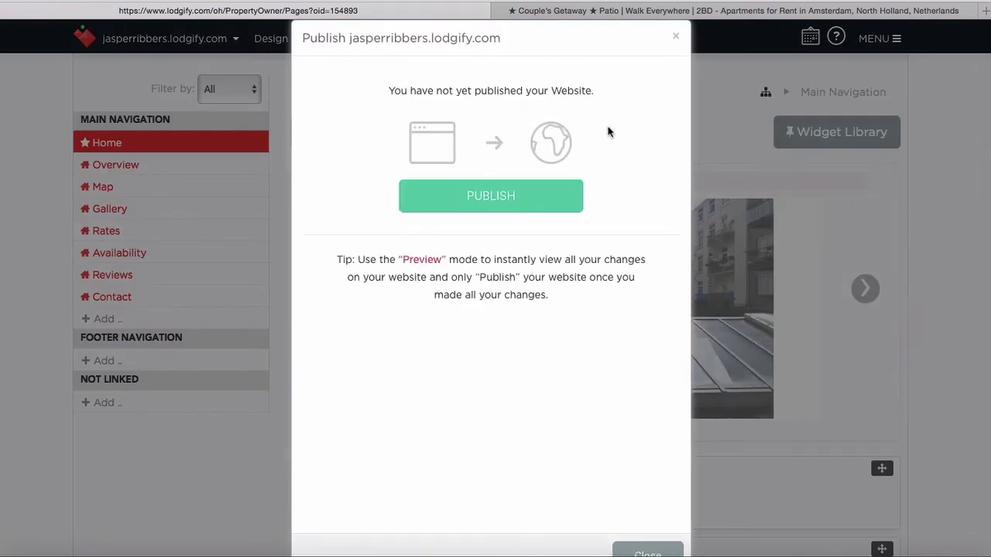
{"action": "left_click", "coordinate": [503, 200]}
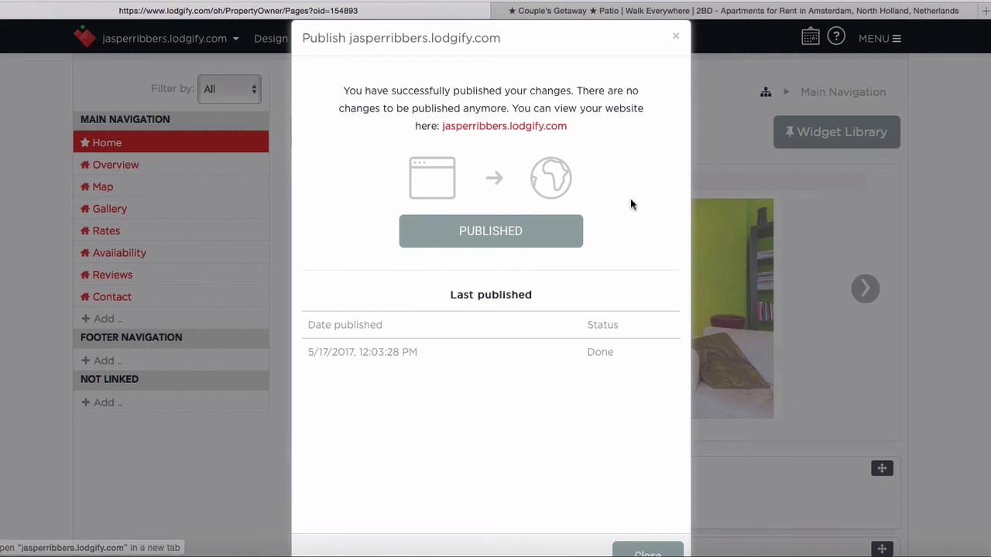
{"action": "scroll", "coordinate": [630, 198], "scroll_direction": "down", "scroll_amount": 3}
{"action": "scroll", "coordinate": [606, 370], "scroll_direction": "up", "scroll_amount": 3}
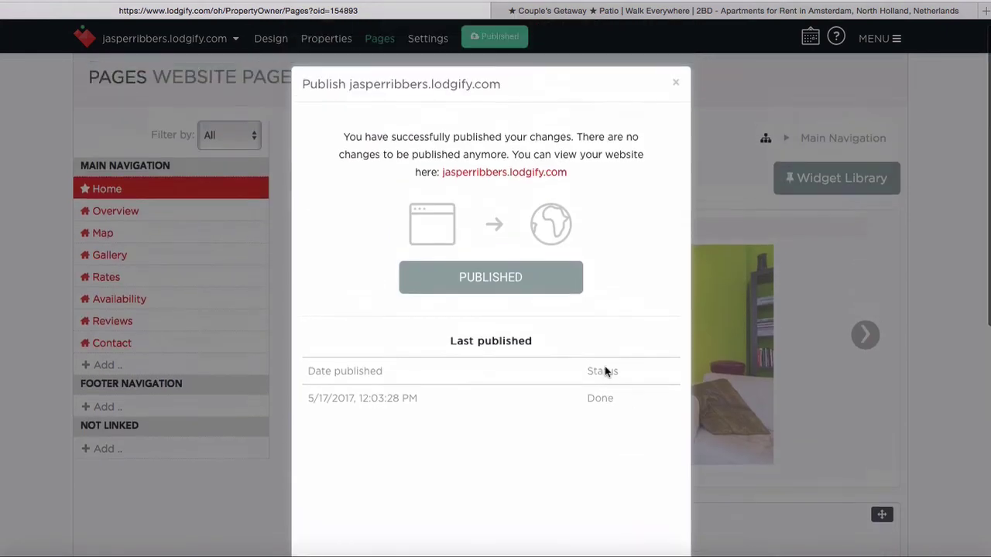
{"action": "left_click", "coordinate": [554, 186]}
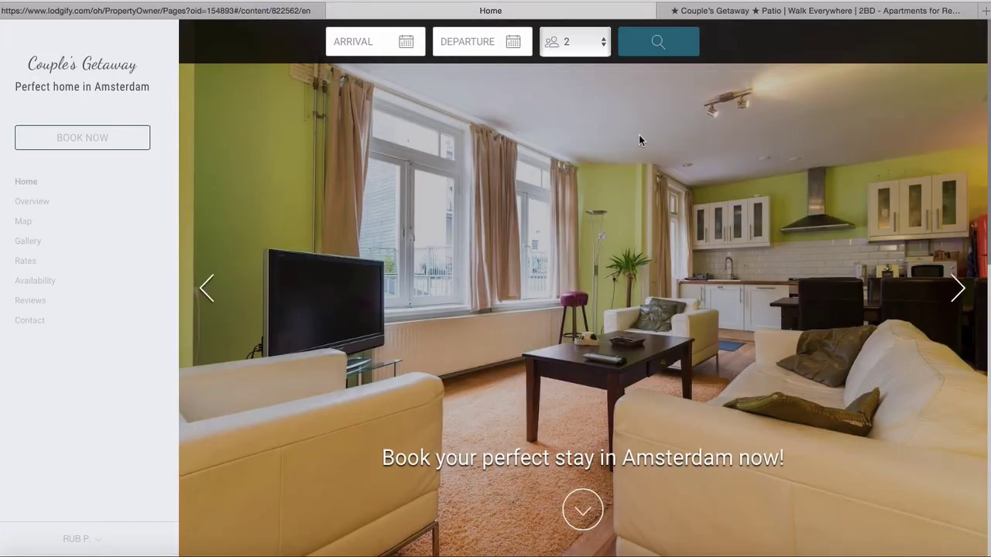
Browse the live site's Home, Overview and Gallery pages
{"action": "scroll", "coordinate": [476, 199], "scroll_direction": "down", "scroll_amount": 10}
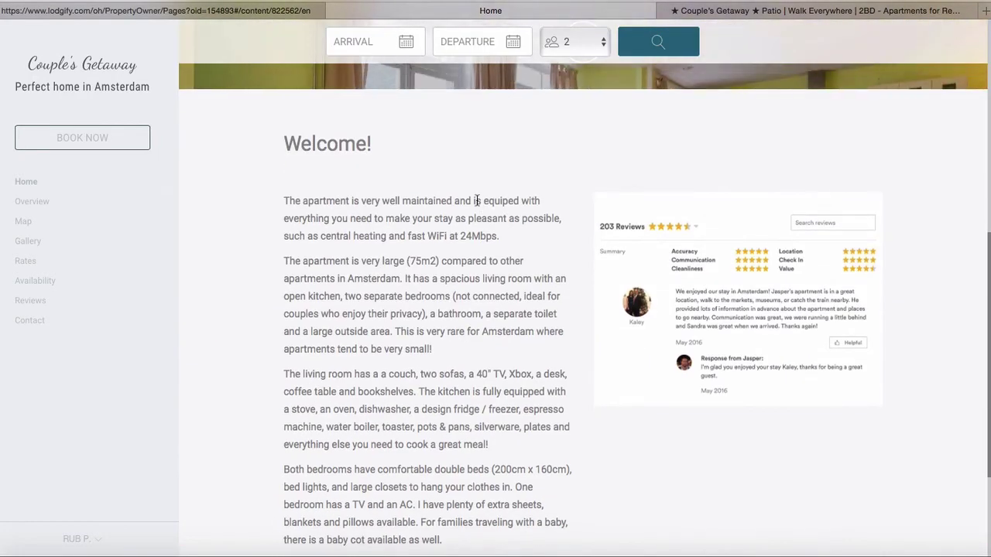
{"action": "scroll", "coordinate": [477, 199], "scroll_direction": "down", "scroll_amount": 3}
{"action": "scroll", "coordinate": [476, 199], "scroll_direction": "up", "scroll_amount": 15}
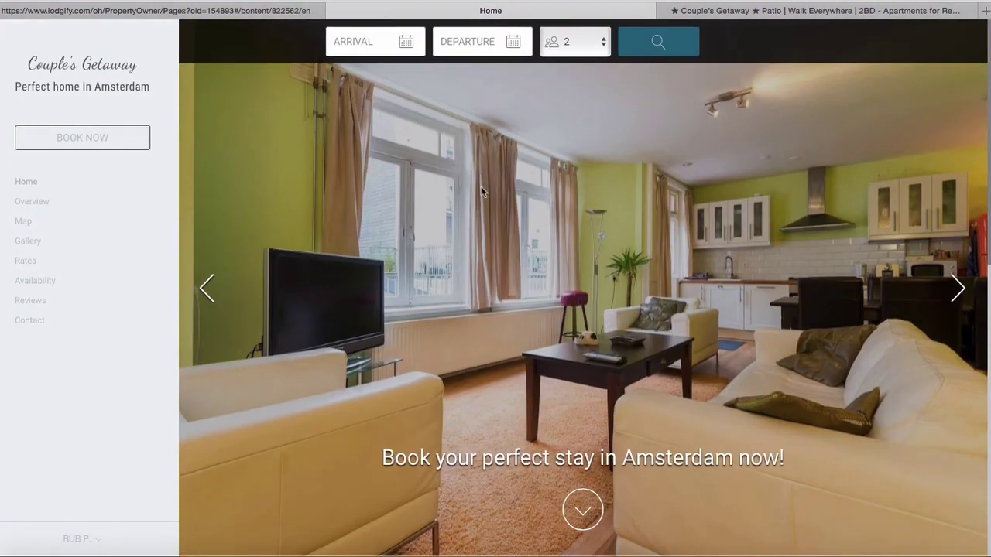
{"action": "left_click", "coordinate": [45, 201]}
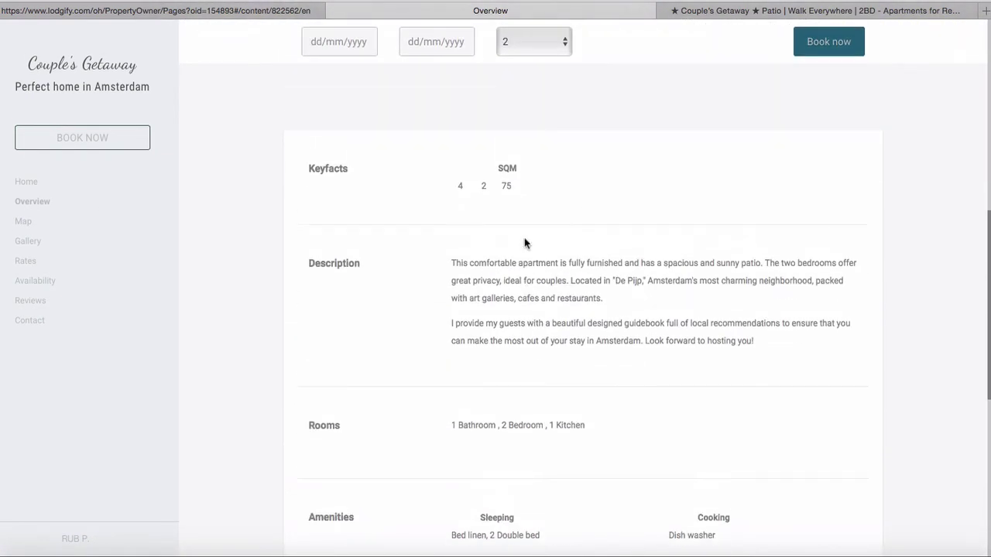
{"action": "scroll", "coordinate": [524, 238], "scroll_direction": "down", "scroll_amount": 5}
{"action": "scroll", "coordinate": [524, 238], "scroll_direction": "down", "scroll_amount": 3}
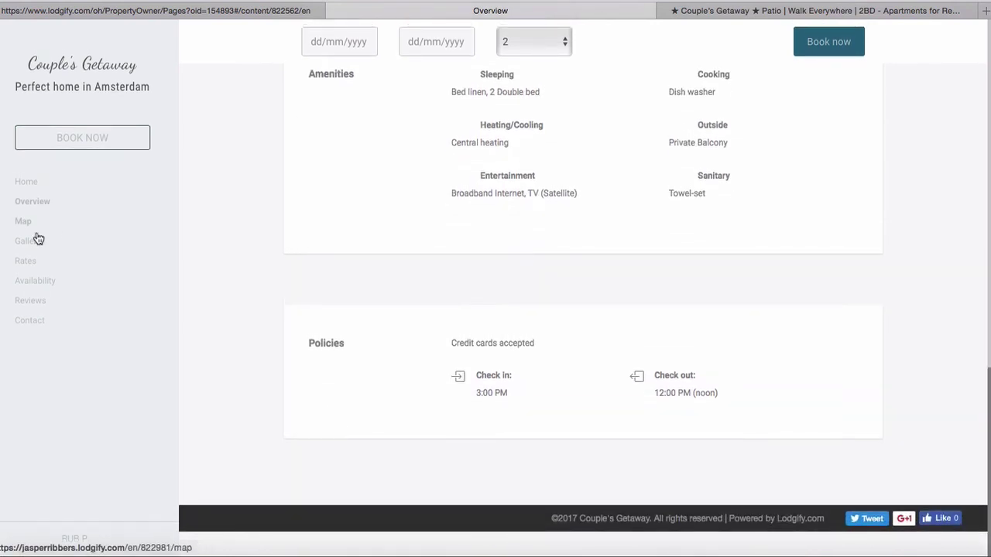
{"action": "left_click", "coordinate": [21, 224]}
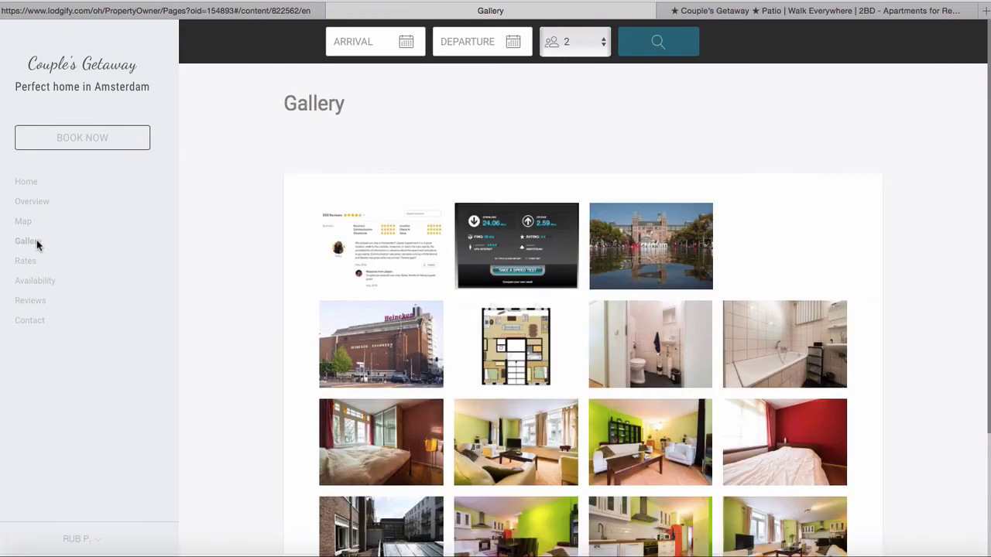
{"action": "scroll", "coordinate": [238, 280], "scroll_direction": "down", "scroll_amount": 3}
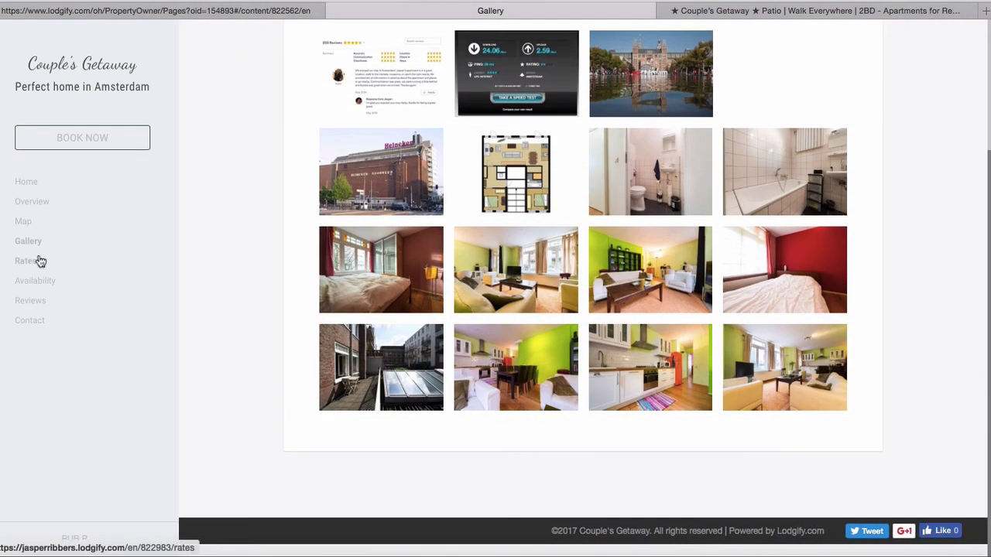
On the Rates page, show prices in RUB (p.), then switch back to EUR (€)
{"action": "left_click", "coordinate": [28, 261]}
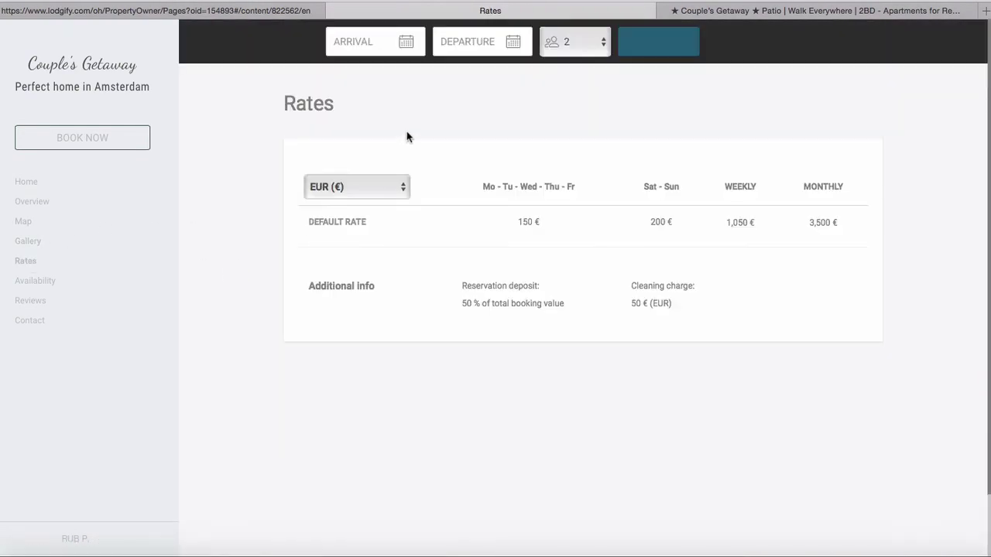
{"action": "left_click", "coordinate": [402, 188]}
{"action": "left_click", "coordinate": [402, 188]}
{"action": "left_click", "coordinate": [378, 200]}
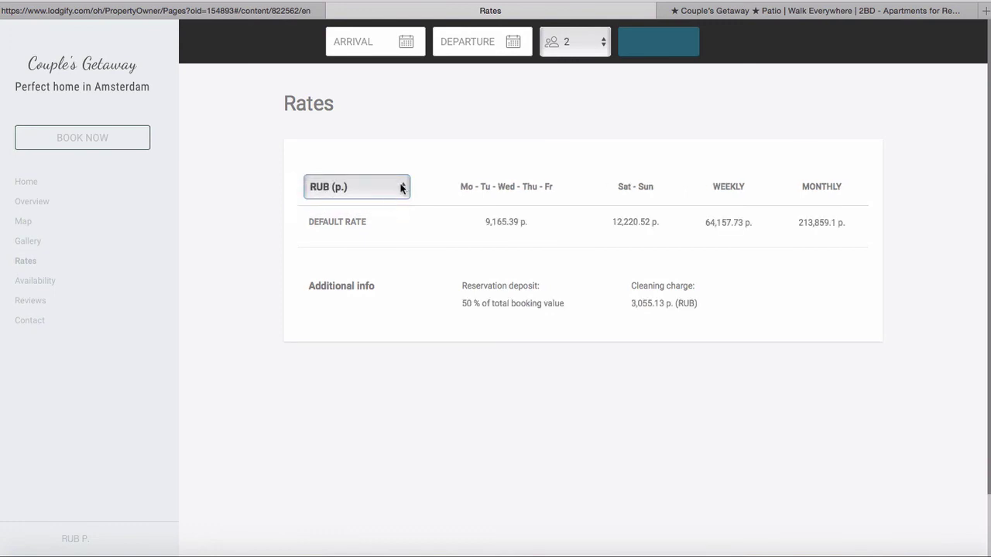
{"action": "left_click", "coordinate": [402, 188]}
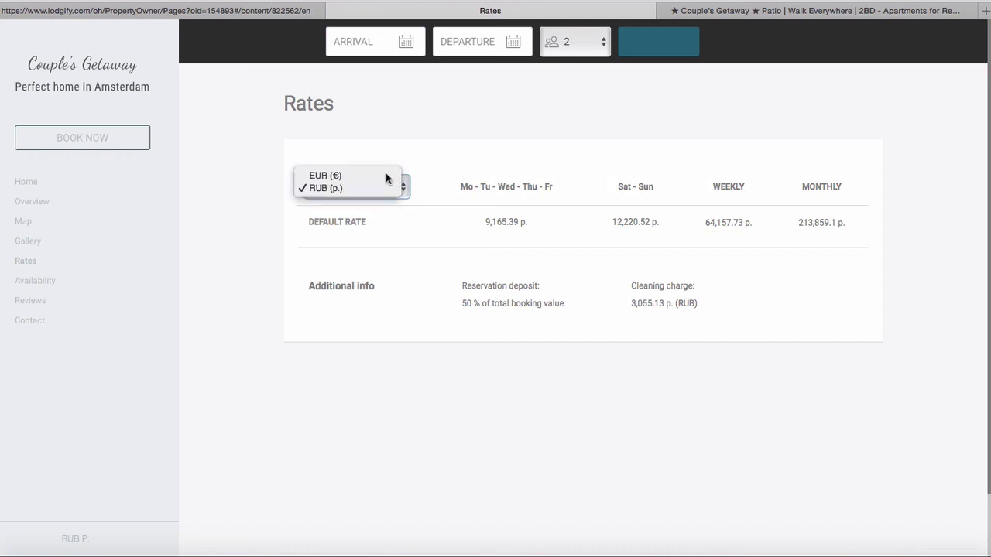
{"action": "left_click", "coordinate": [386, 174]}
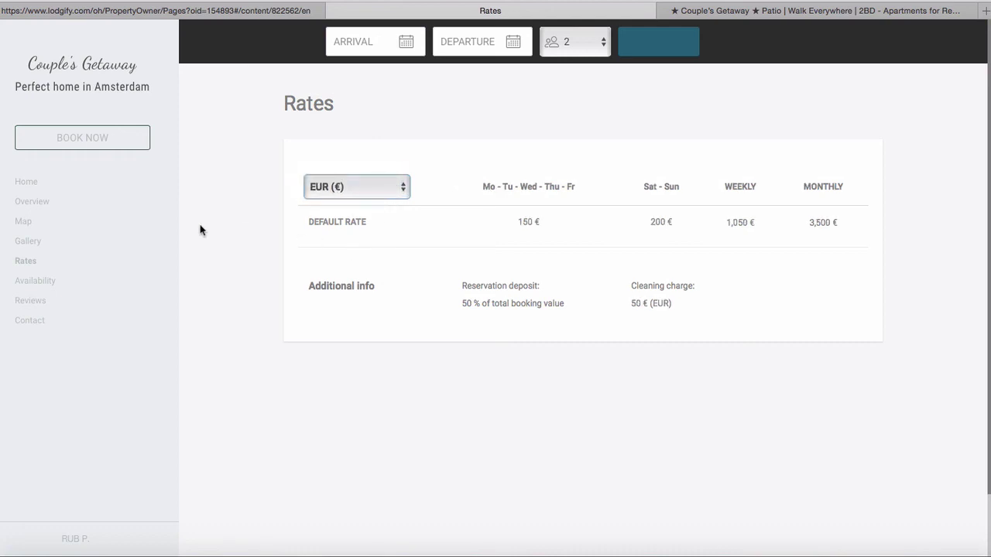
{"action": "left_click", "coordinate": [39, 284]}
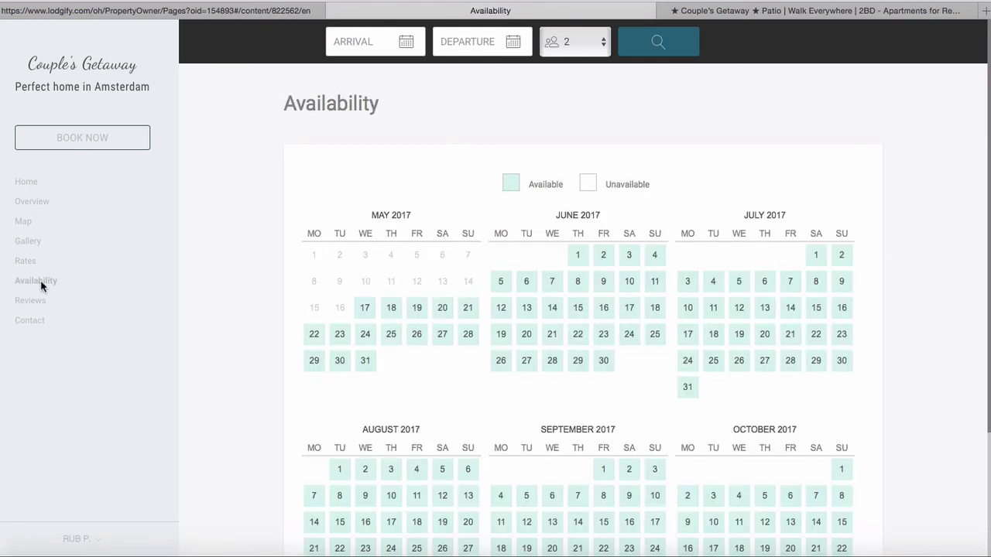
Visit the live site's Reviews and Contact pages, then return to Home
{"action": "scroll", "coordinate": [260, 198], "scroll_direction": "down", "scroll_amount": 3}
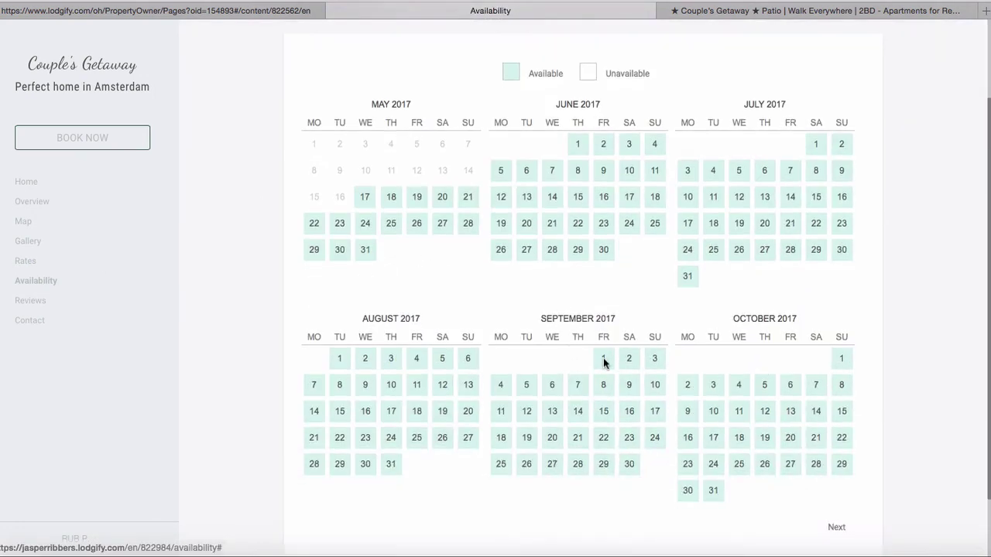
{"action": "scroll", "coordinate": [465, 325], "scroll_direction": "up", "scroll_amount": 3}
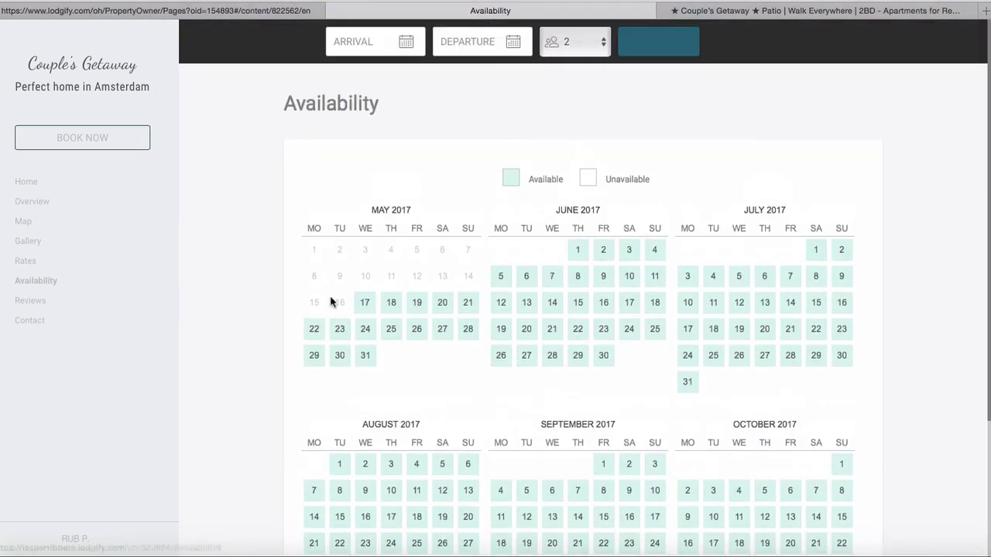
{"action": "left_click", "coordinate": [44, 302]}
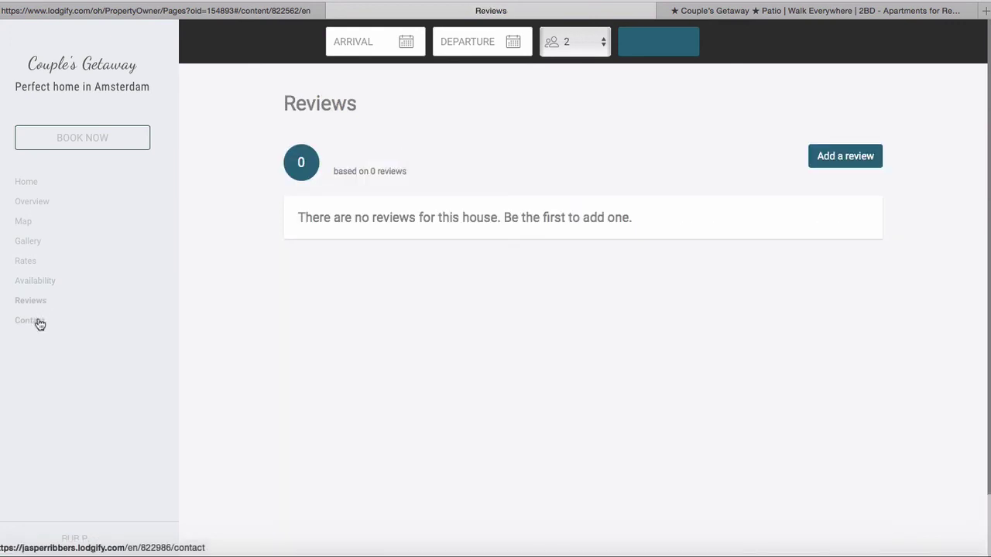
{"action": "left_click", "coordinate": [37, 319]}
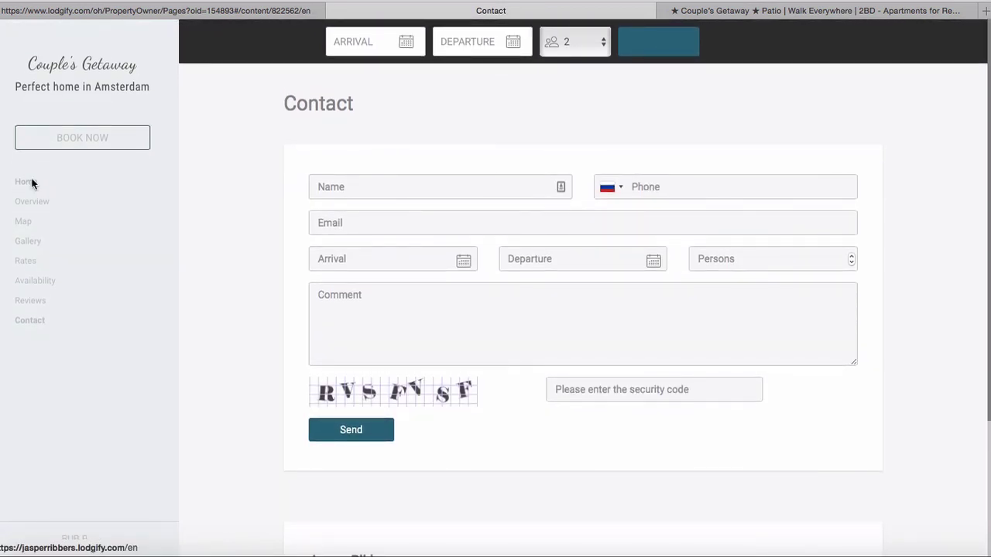
{"action": "left_click", "coordinate": [25, 182]}
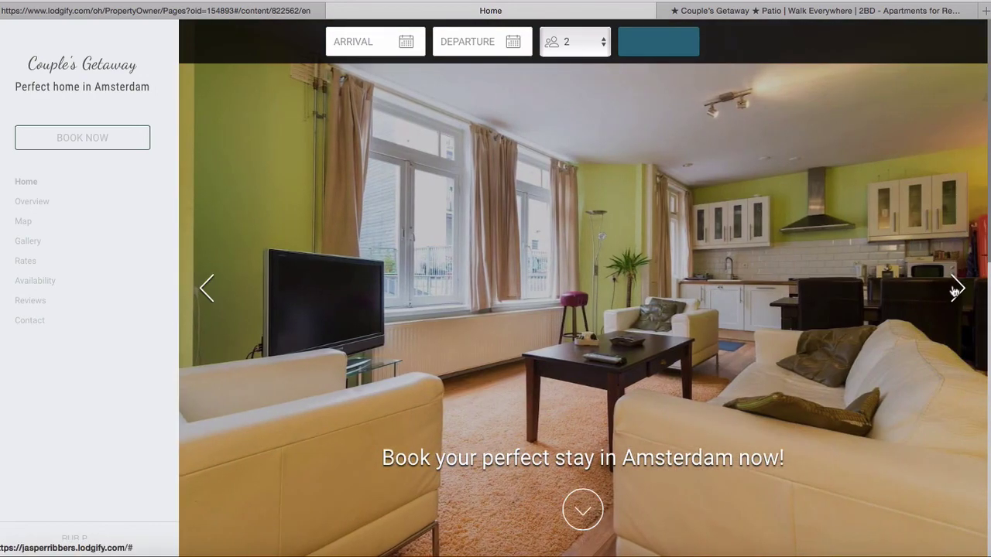
{"action": "left_click", "coordinate": [955, 289]}
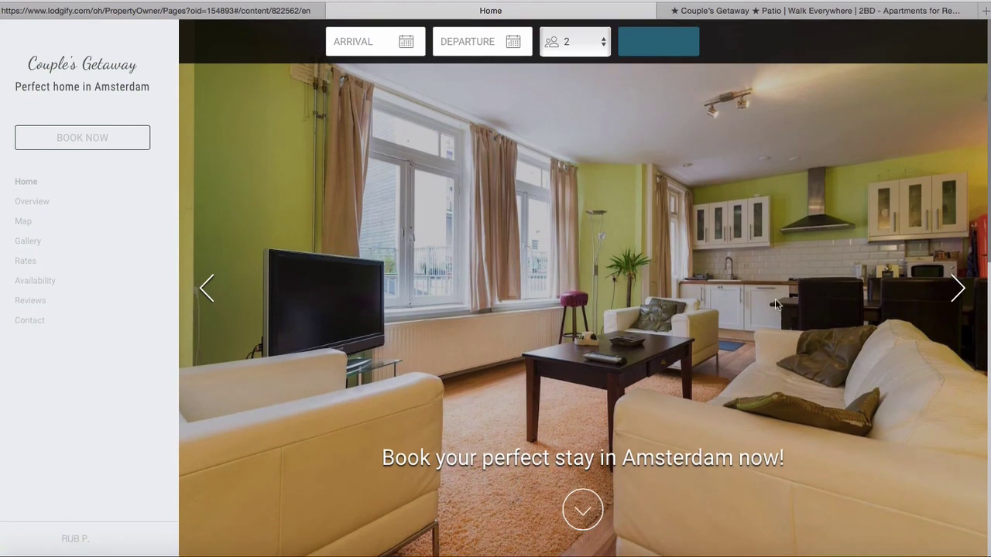
{"action": "scroll", "coordinate": [774, 298], "scroll_direction": "down", "scroll_amount": 8}
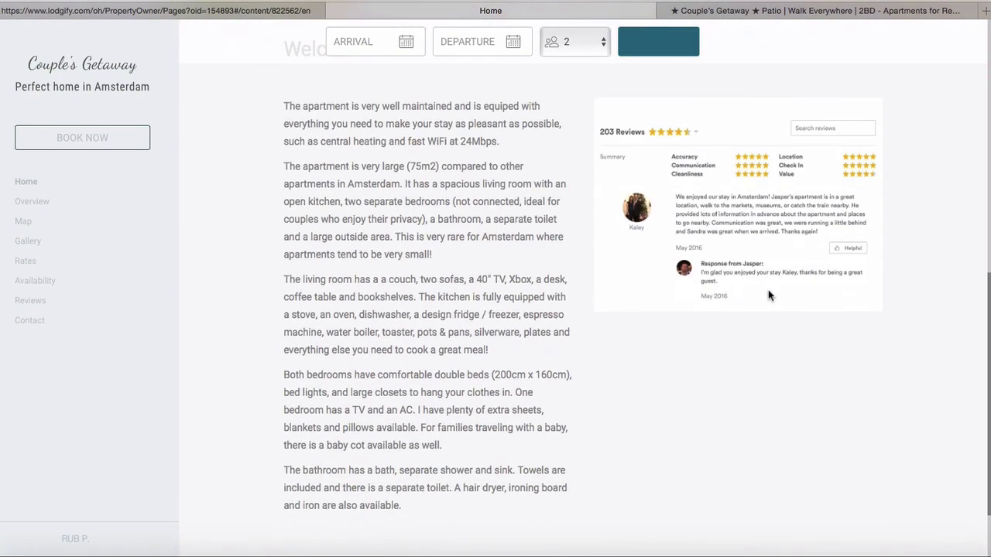
{"action": "scroll", "coordinate": [768, 290], "scroll_direction": "up", "scroll_amount": 1}
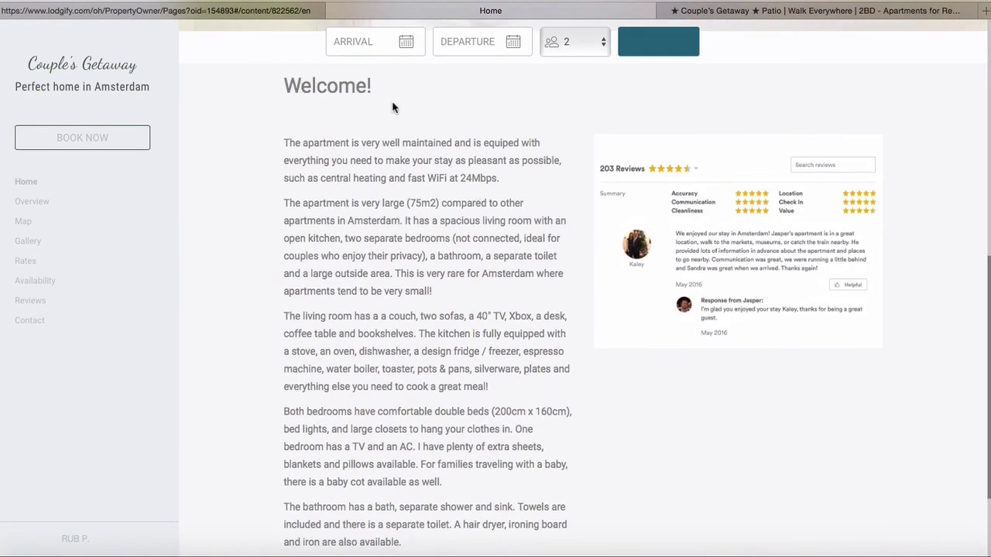
{"action": "scroll", "coordinate": [433, 313], "scroll_direction": "down", "scroll_amount": 2}
{"action": "scroll", "coordinate": [503, 321], "scroll_direction": "up", "scroll_amount": 3}
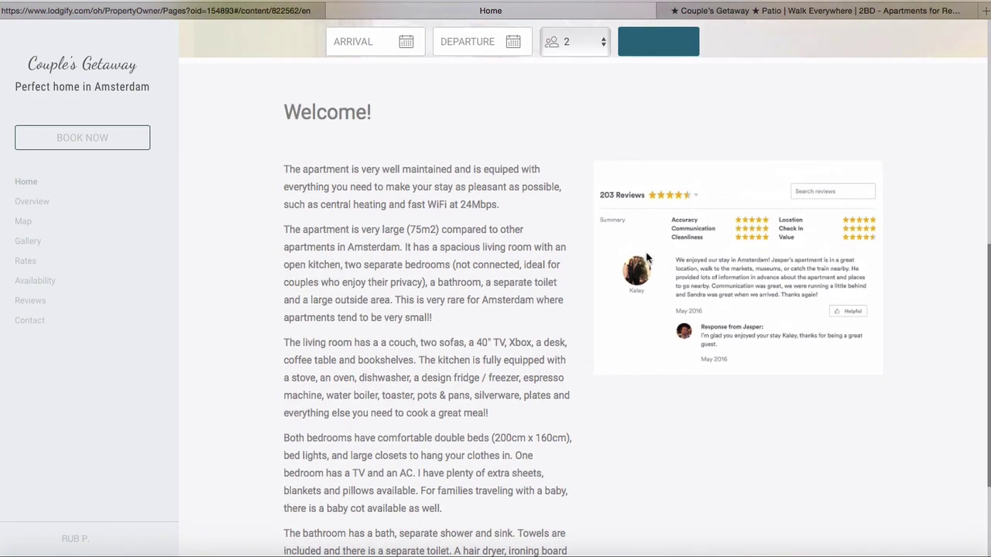
{"action": "scroll", "coordinate": [646, 258], "scroll_direction": "down", "scroll_amount": 5}
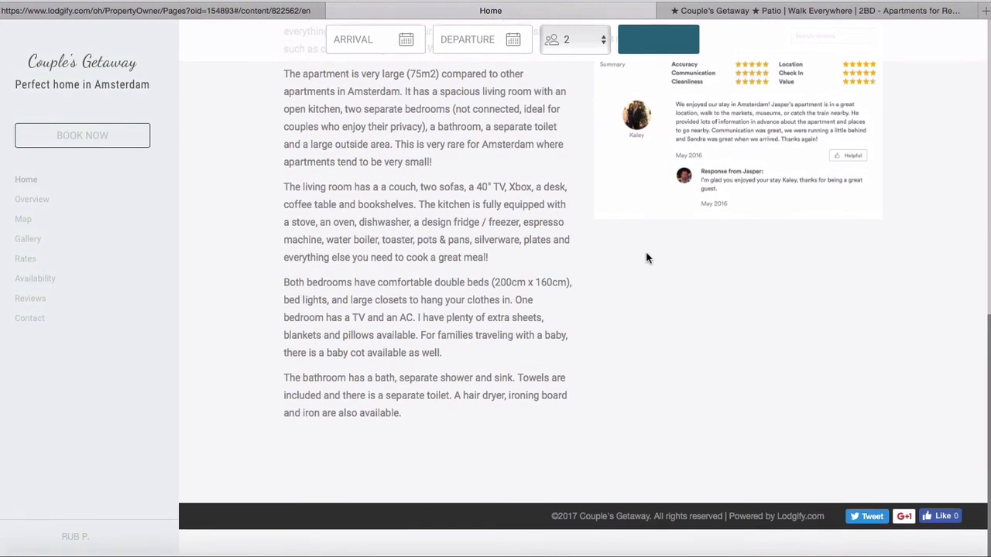
{"action": "scroll", "coordinate": [144, 294], "scroll_direction": "up", "scroll_amount": 10}
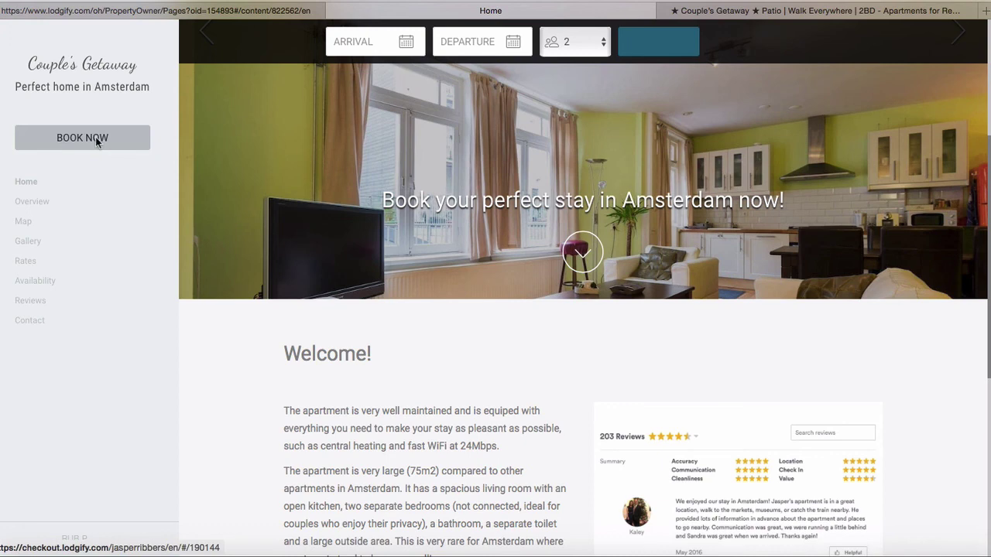
{"action": "left_click", "coordinate": [82, 138]}
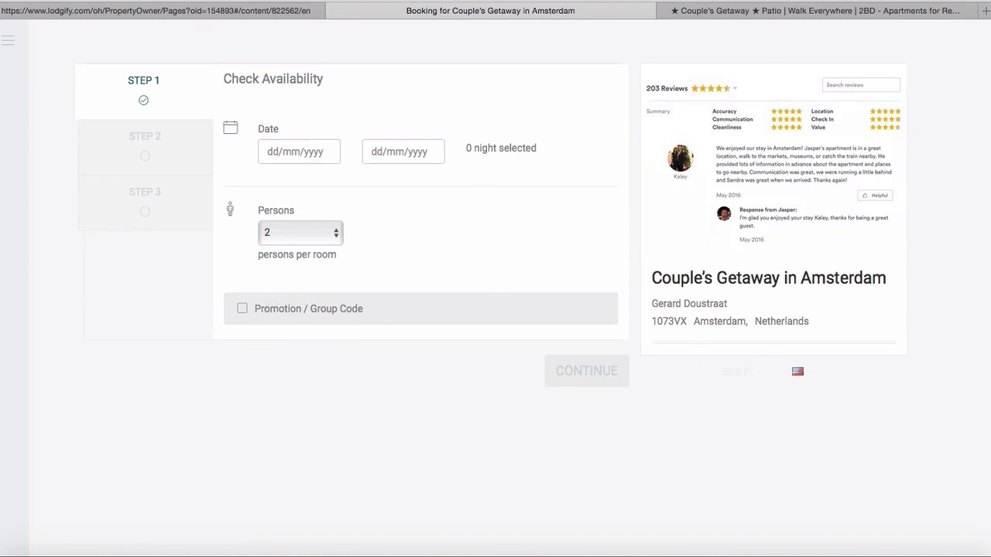
{"action": "key", "text": "super+bracketleft"}
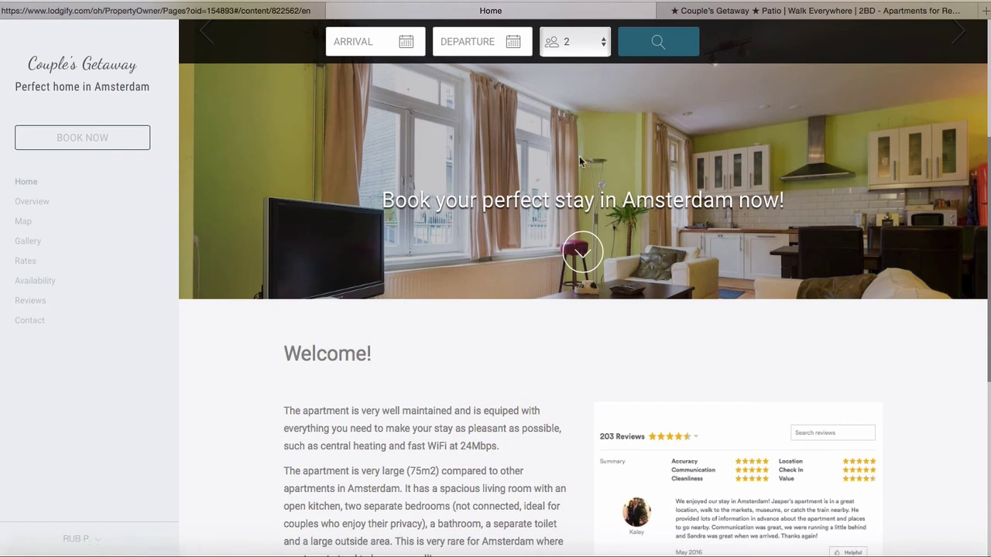